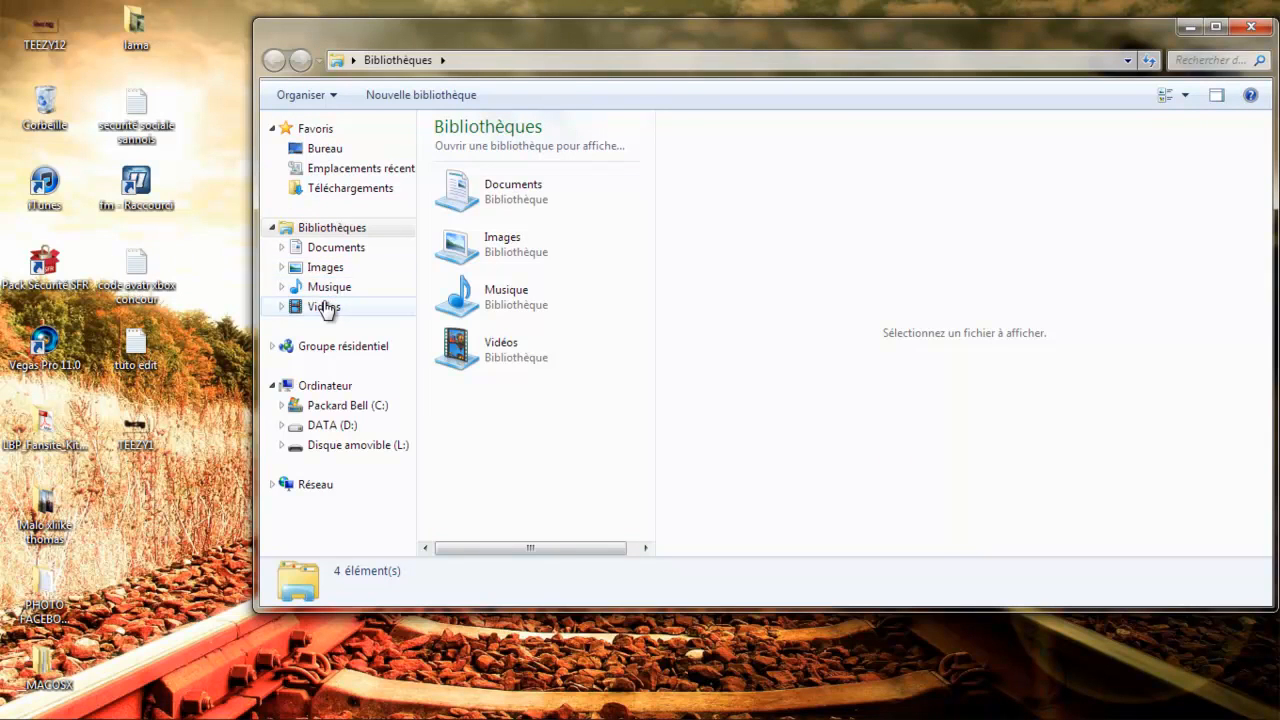
Step: Open the progrs7final video from the autres videos folder of the Vidéos library
left_click(324, 307)
left_click(584, 330)
scroll(555, 366, "down", 3)
scroll(555, 366, "up", 4)
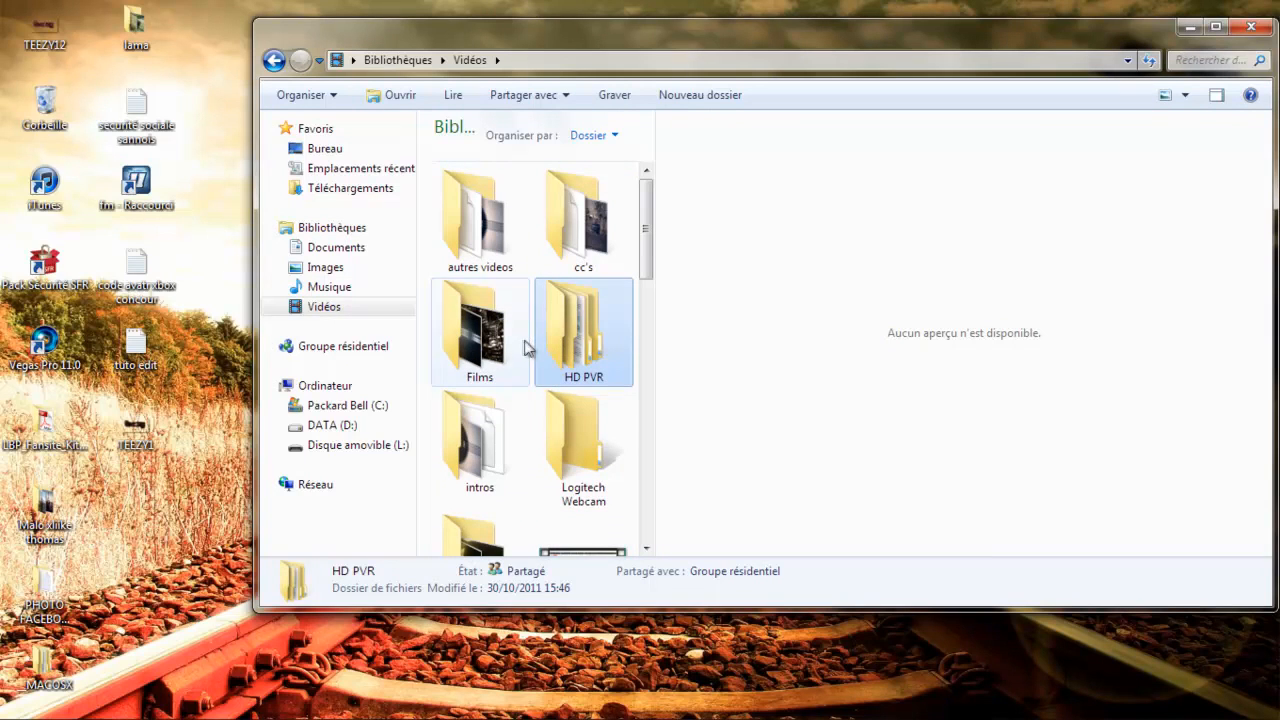
double_click(515, 274)
scroll(630, 400, "down", 3)
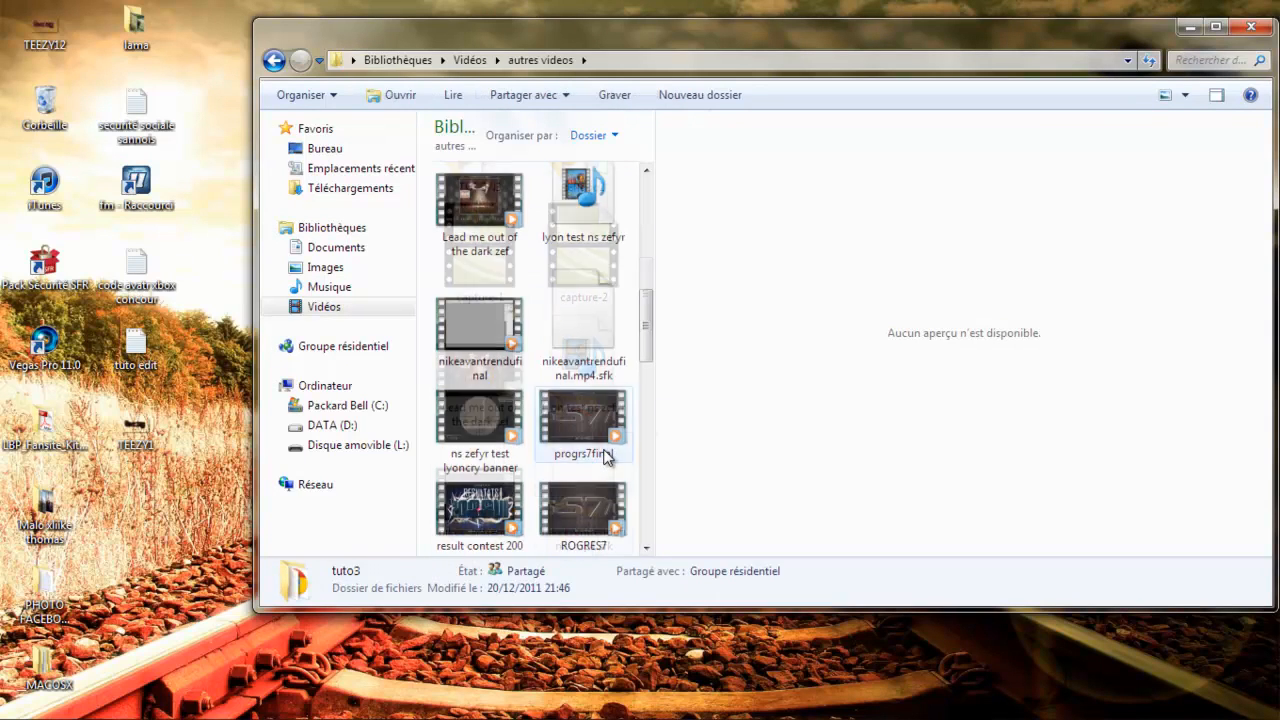
left_click(630, 400)
double_click(591, 414)
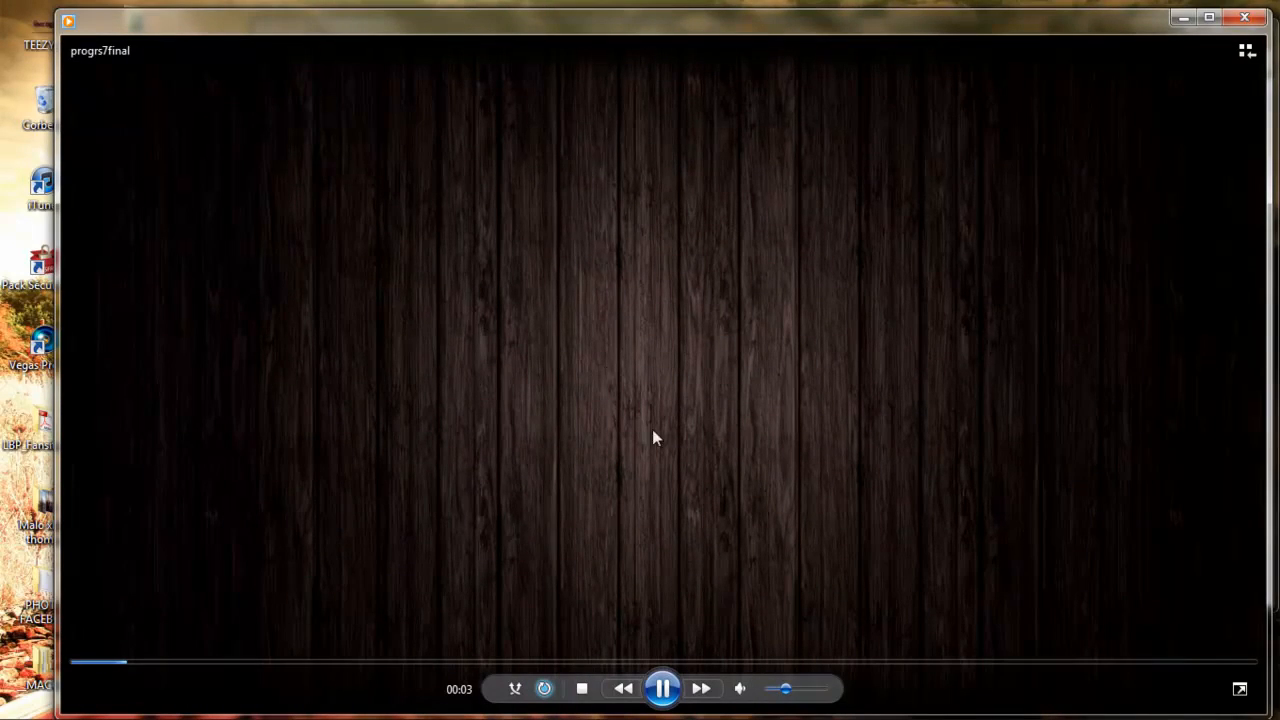
Step: Skim the progrs7final video at several points of its timeline, then close the player and the folder window
left_click(559, 661)
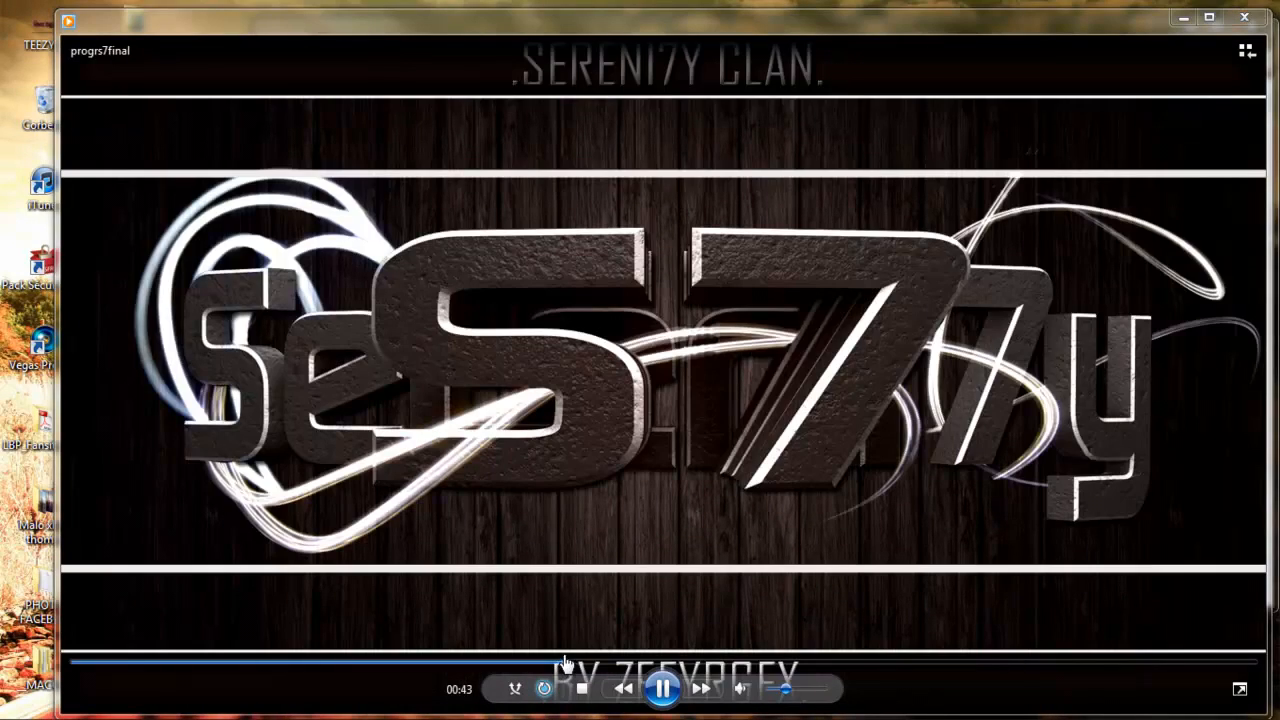
left_click(452, 662)
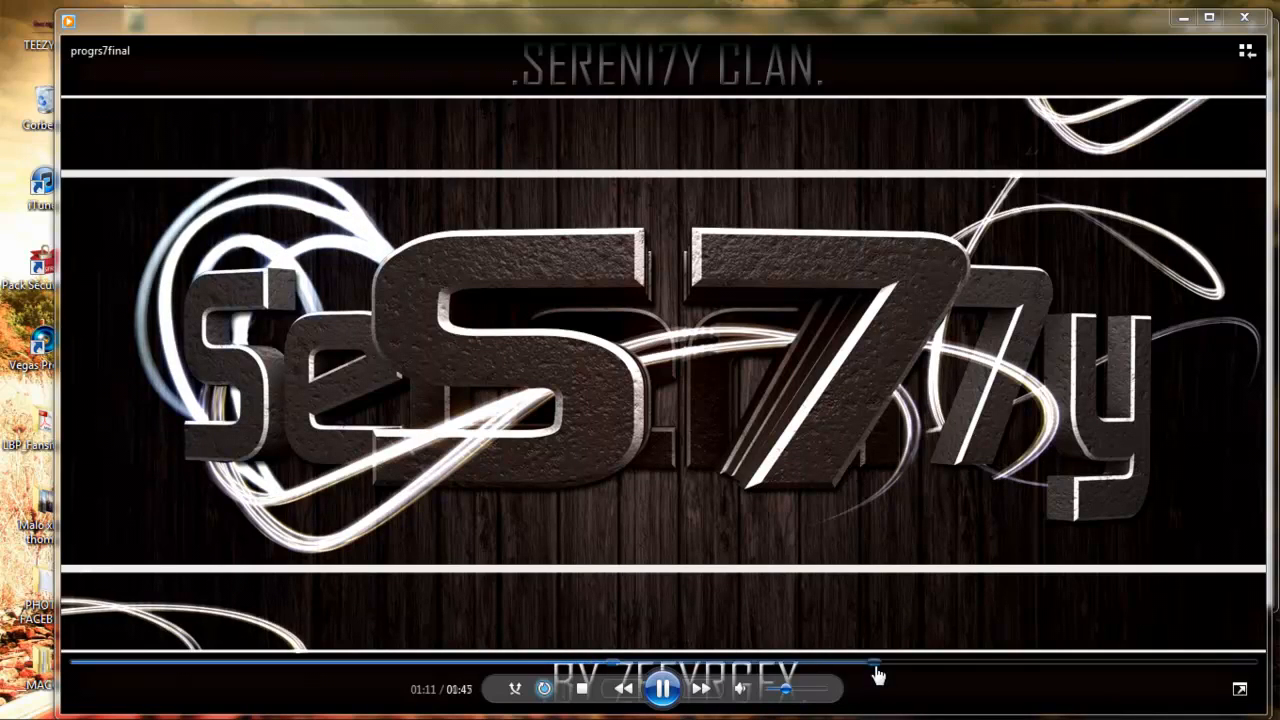
left_click(879, 663)
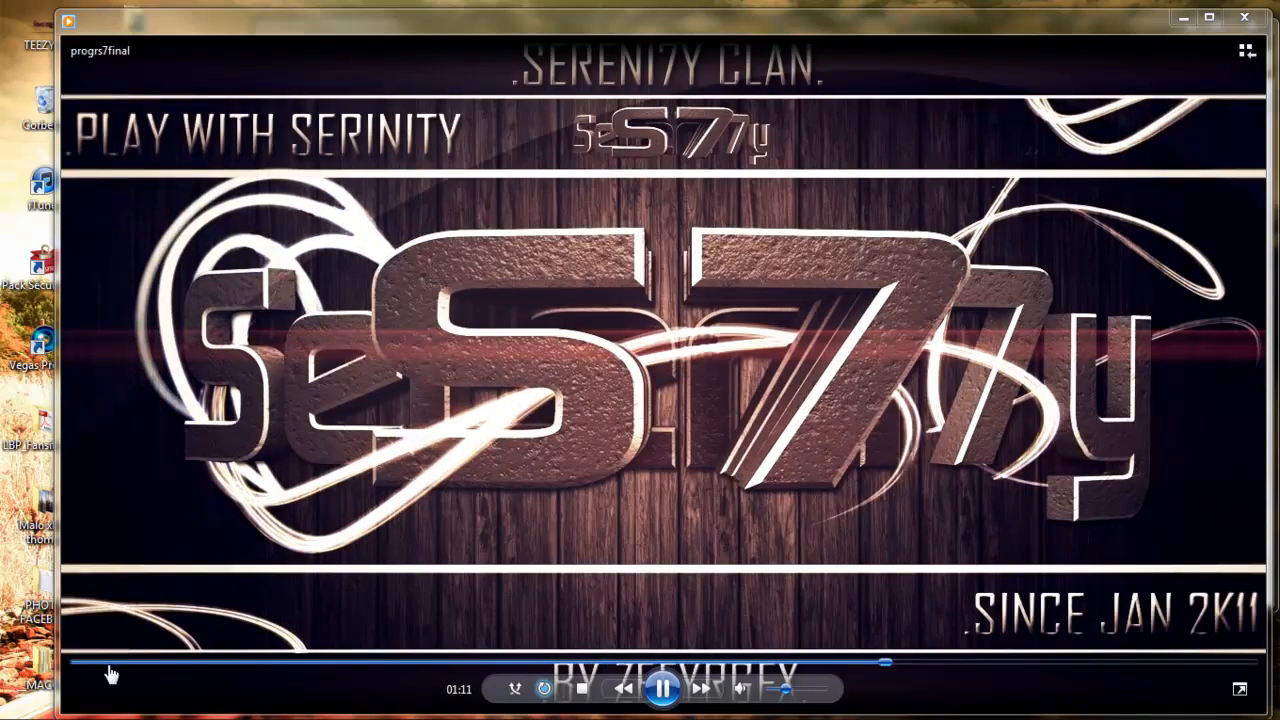
left_click(110, 664)
left_click(895, 663)
left_click(1244, 17)
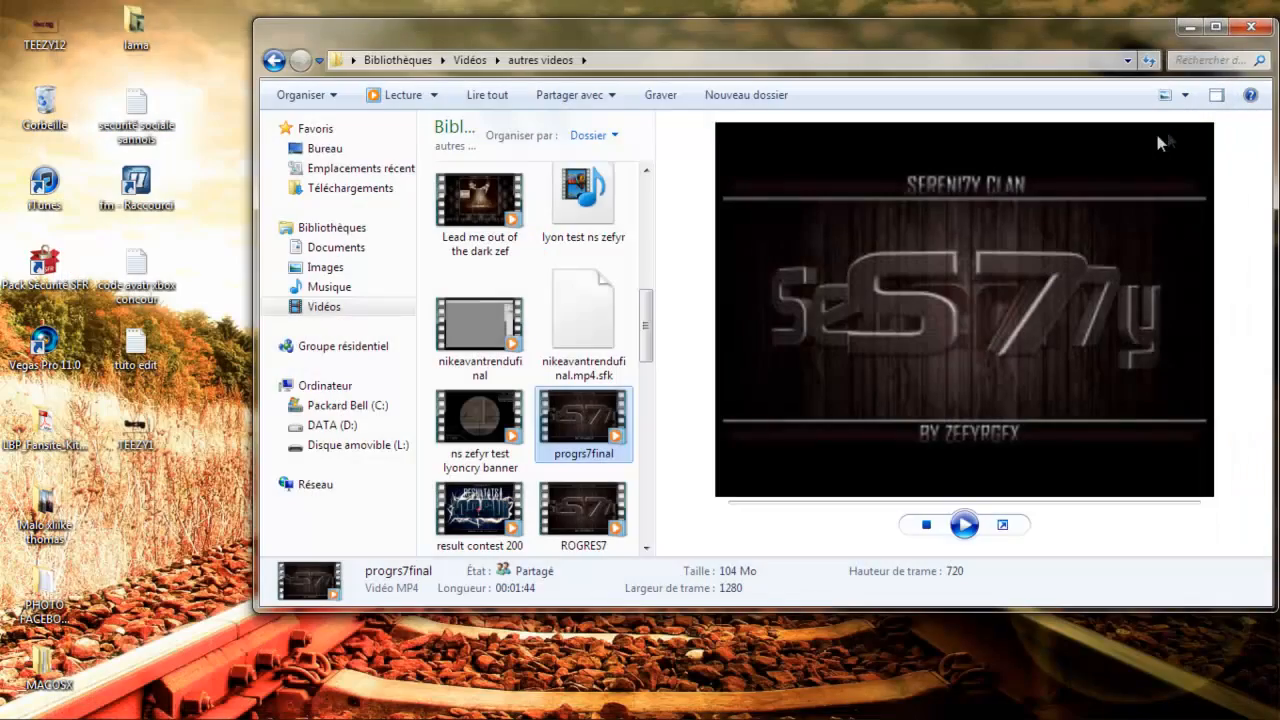
left_click(1250, 27)
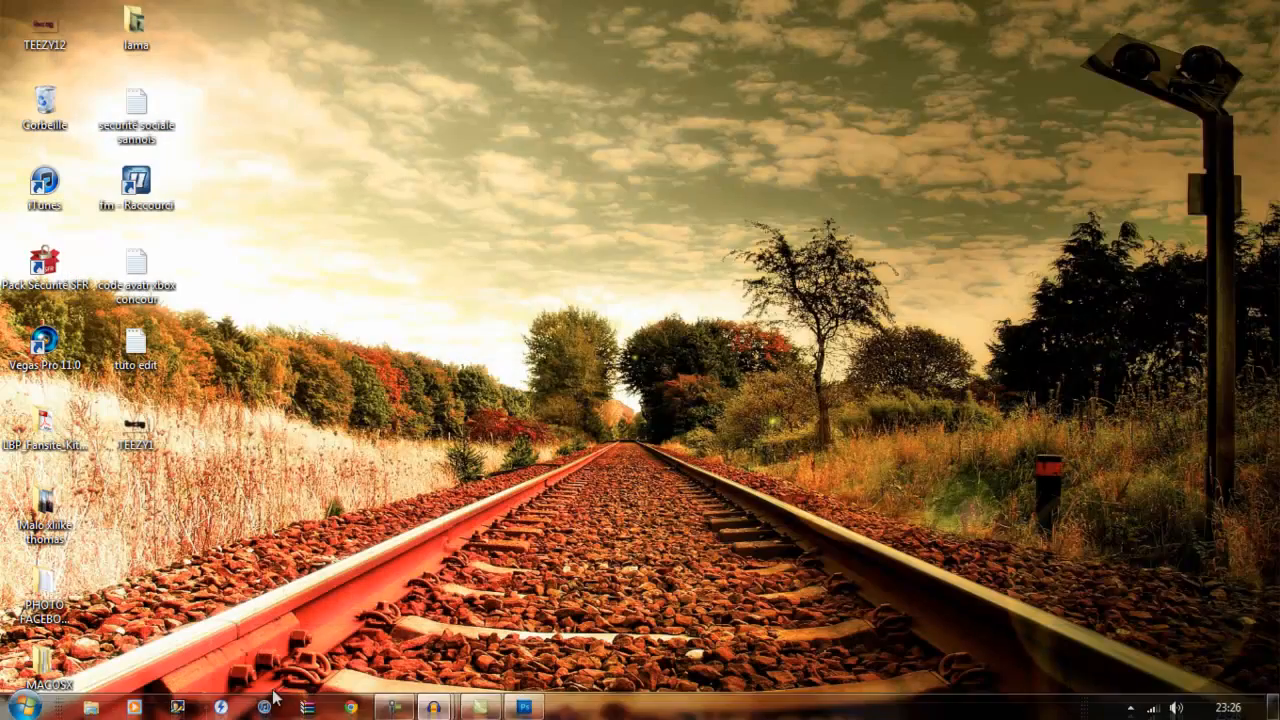
left_click(525, 707)
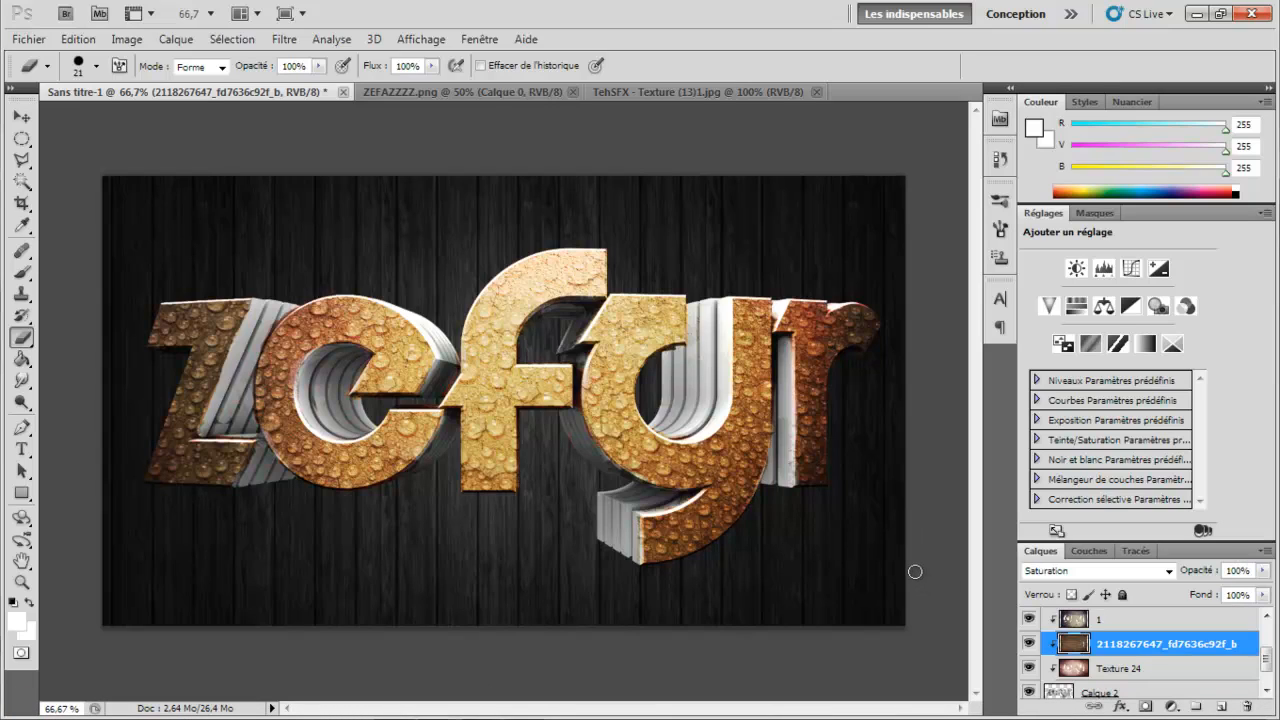
left_click(1029, 668)
left_click(1029, 670)
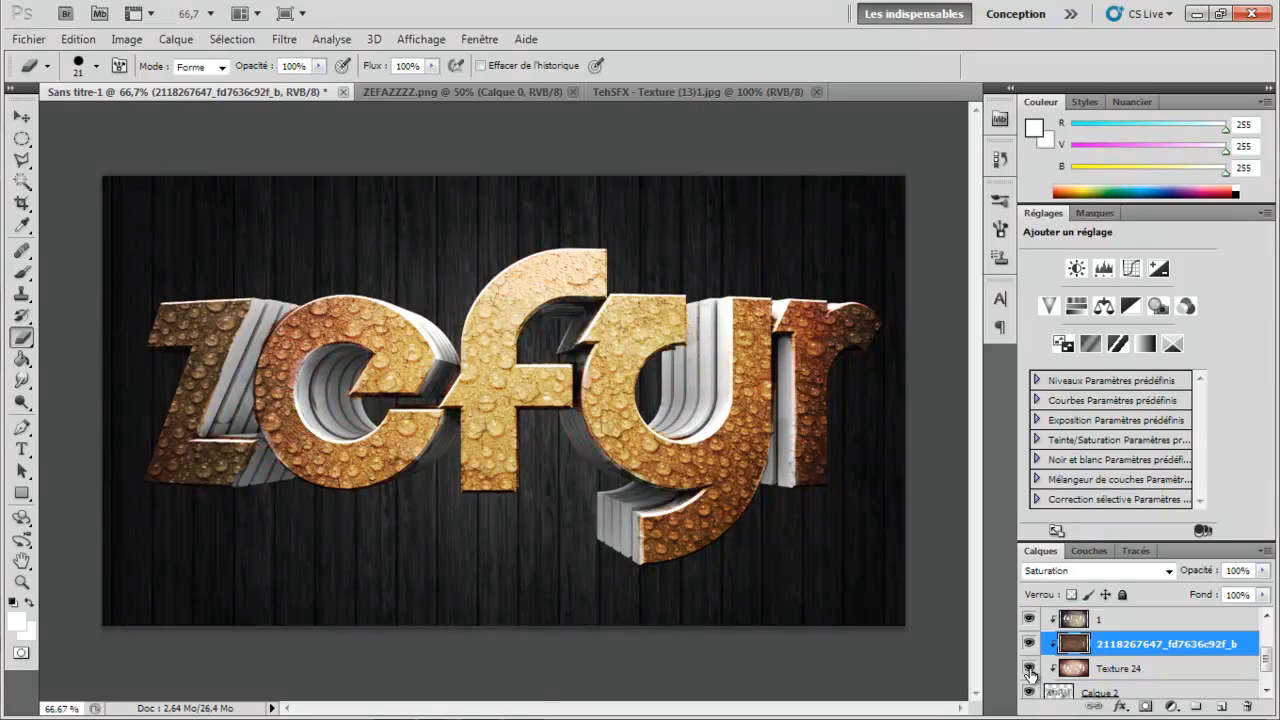
left_click(1031, 645)
left_click(1031, 645)
left_click(1029, 621)
left_click(1029, 621)
scroll(1030, 627, "up", 3)
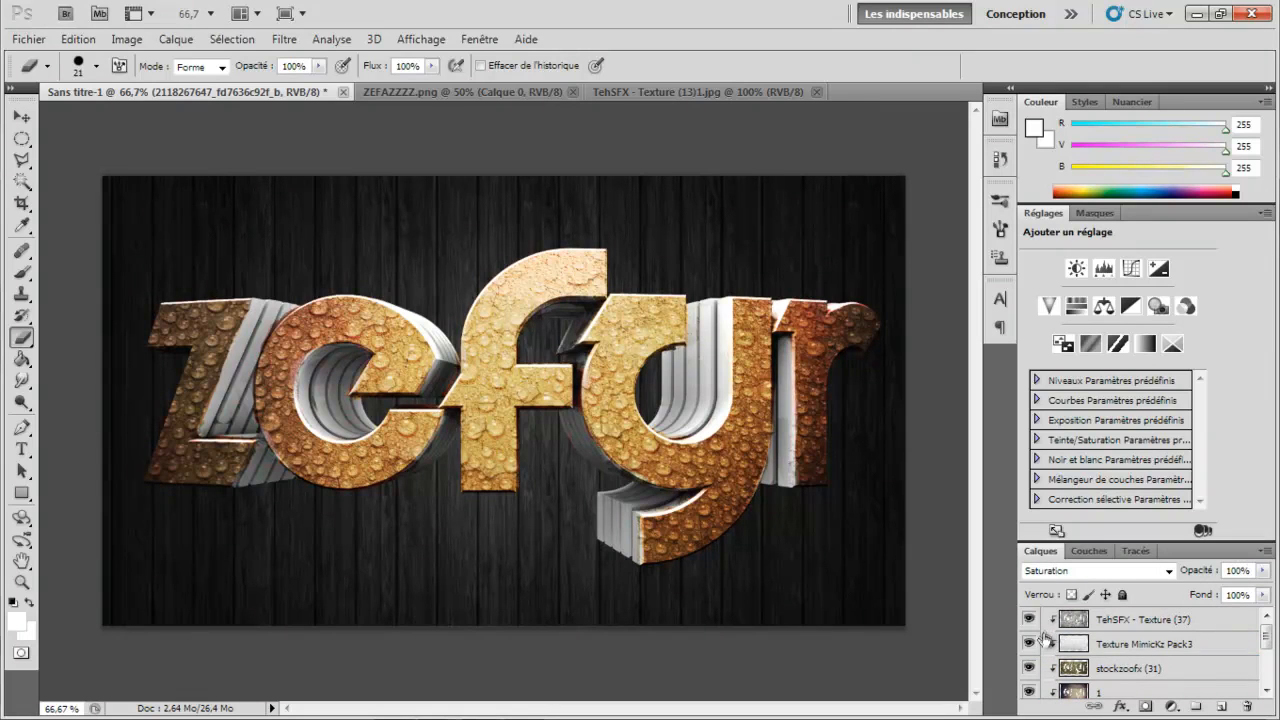
scroll(1045, 643, "down", 4)
scroll(1044, 646, "up", 4)
scroll(1044, 645, "down", 4)
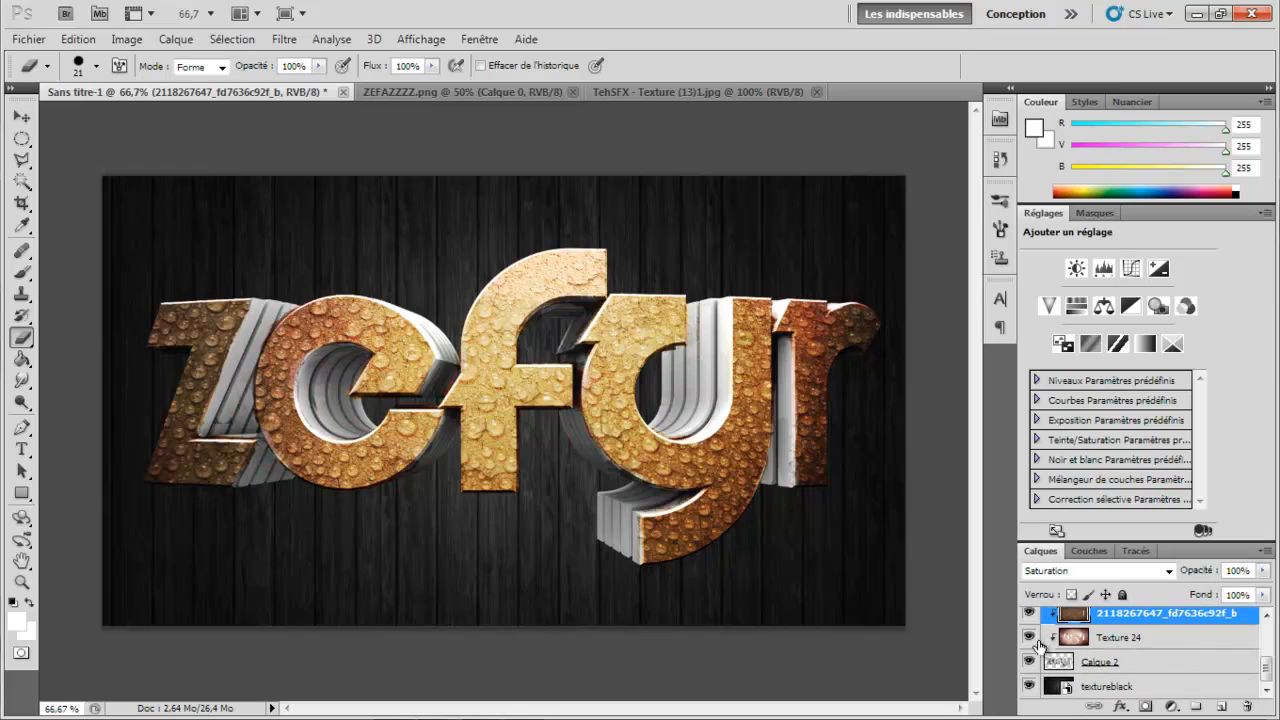
scroll(1045, 650, "up", 4)
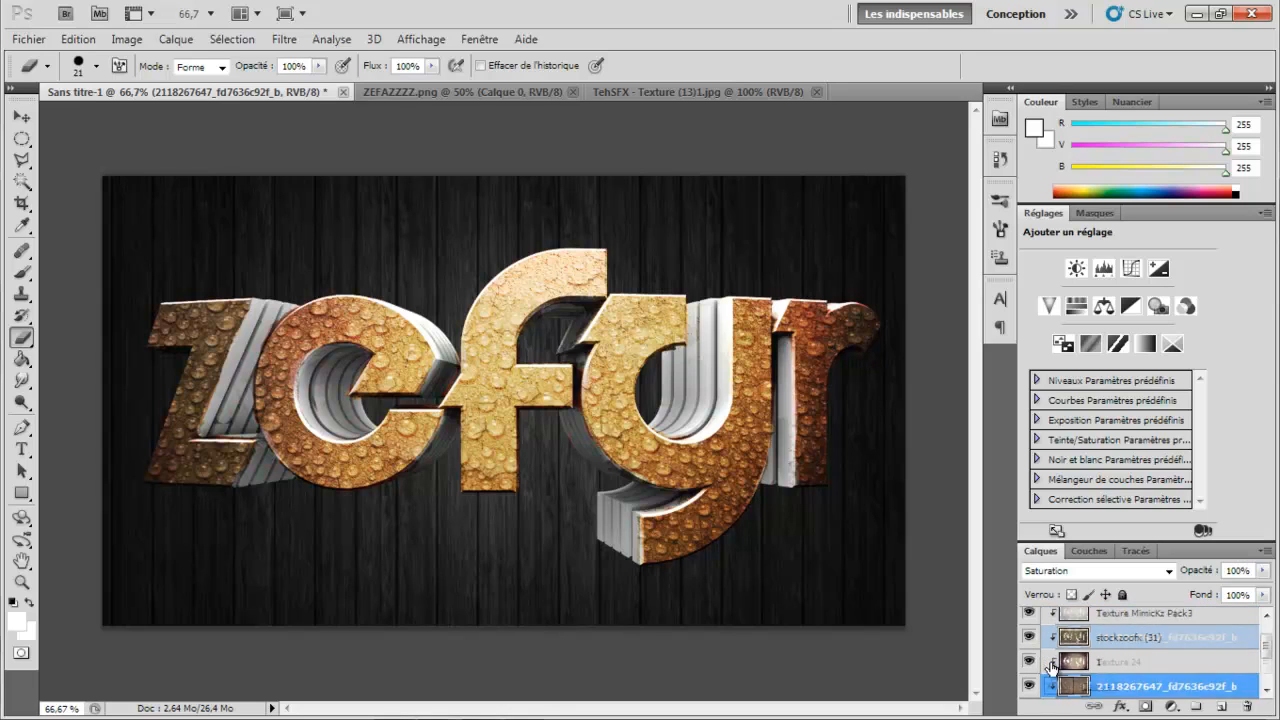
Step: Hide every layer from TehSFX - Texture (37) down to Calque 2, leaving only the textureblack background visible
left_click(1030, 620)
left_click(1030, 644)
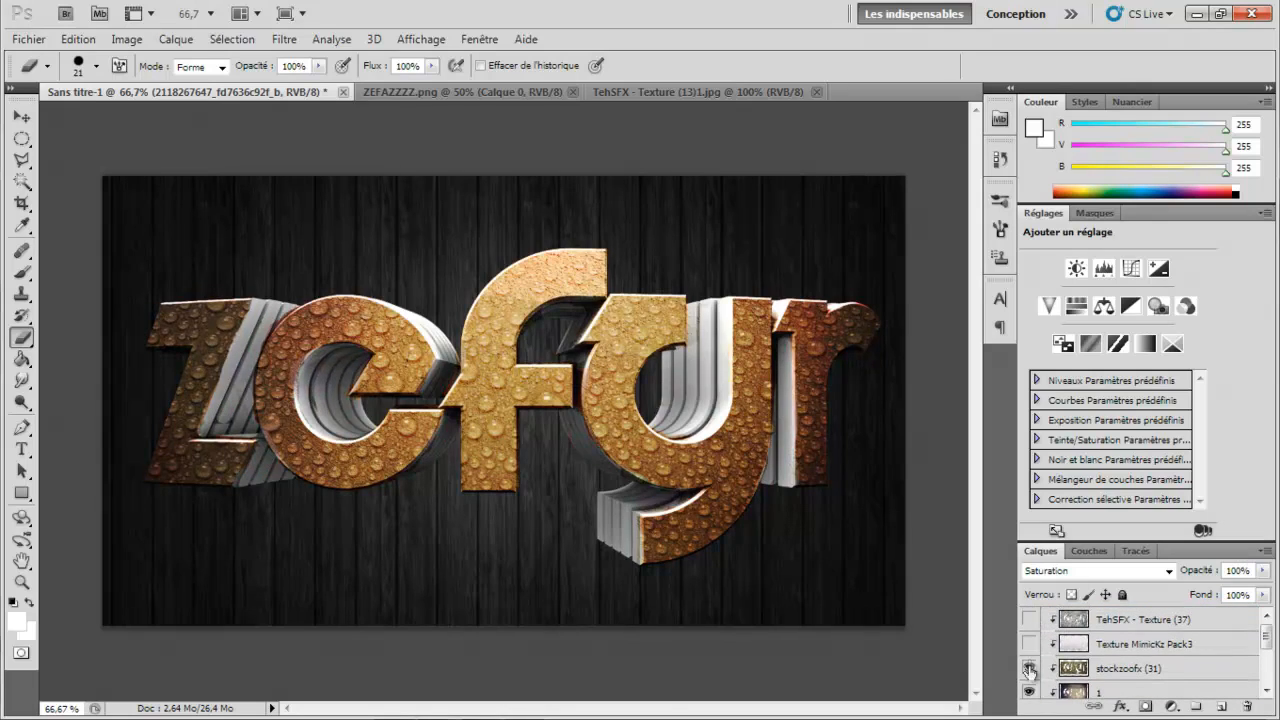
left_click(1030, 668)
scroll(1030, 648, "down", 2)
left_click(1030, 644)
left_click(1030, 668)
scroll(1030, 668, "down", 1)
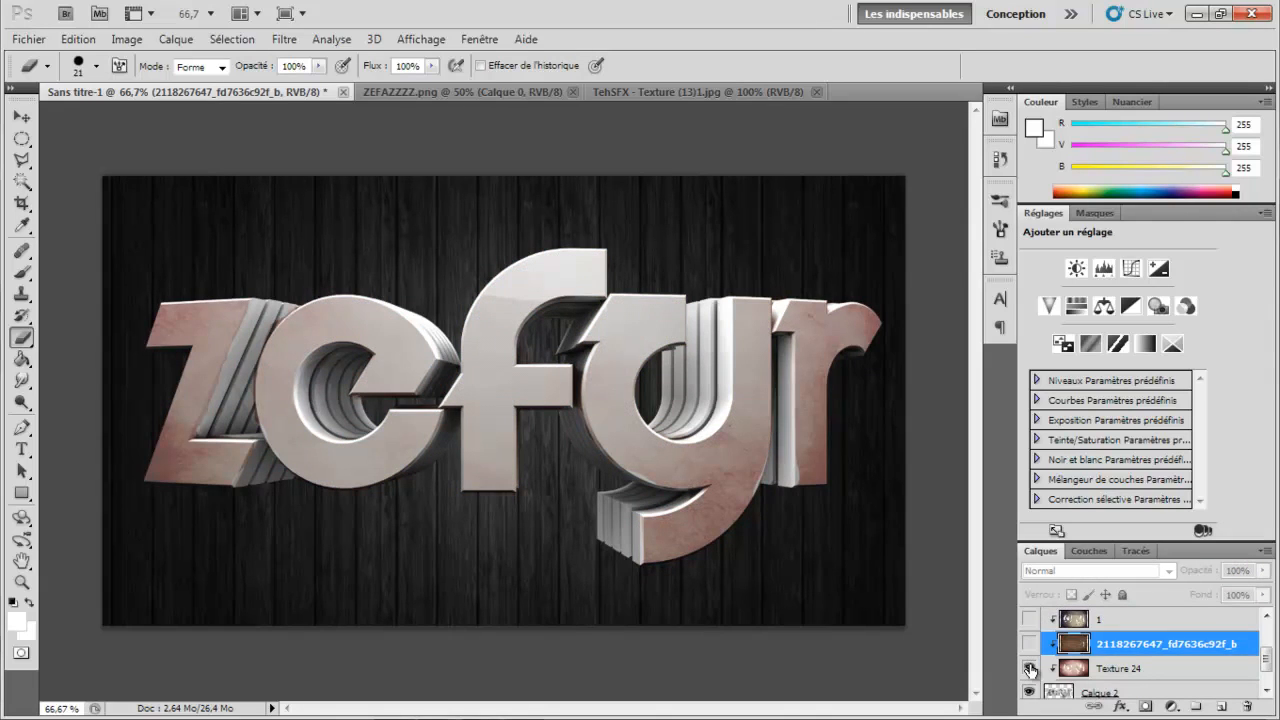
left_click(1030, 668)
scroll(1030, 668, "down", 1)
left_click(1030, 662)
left_click(1030, 686)
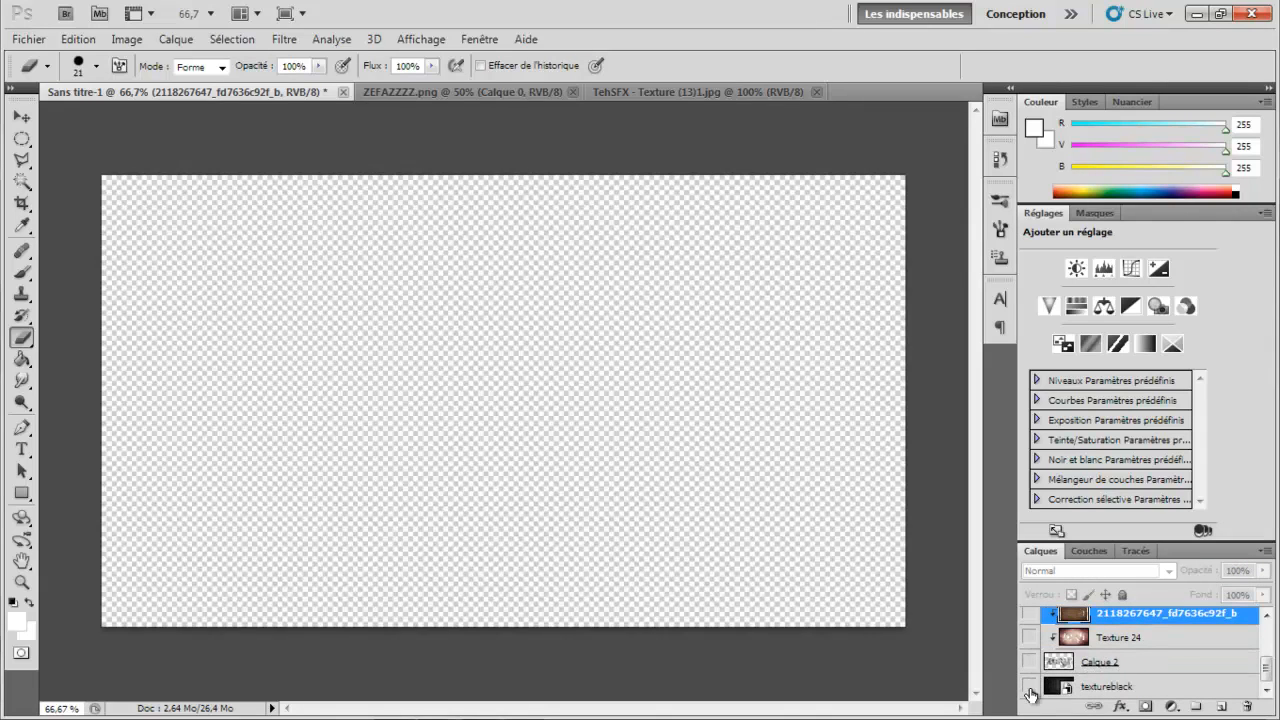
left_click(1029, 687)
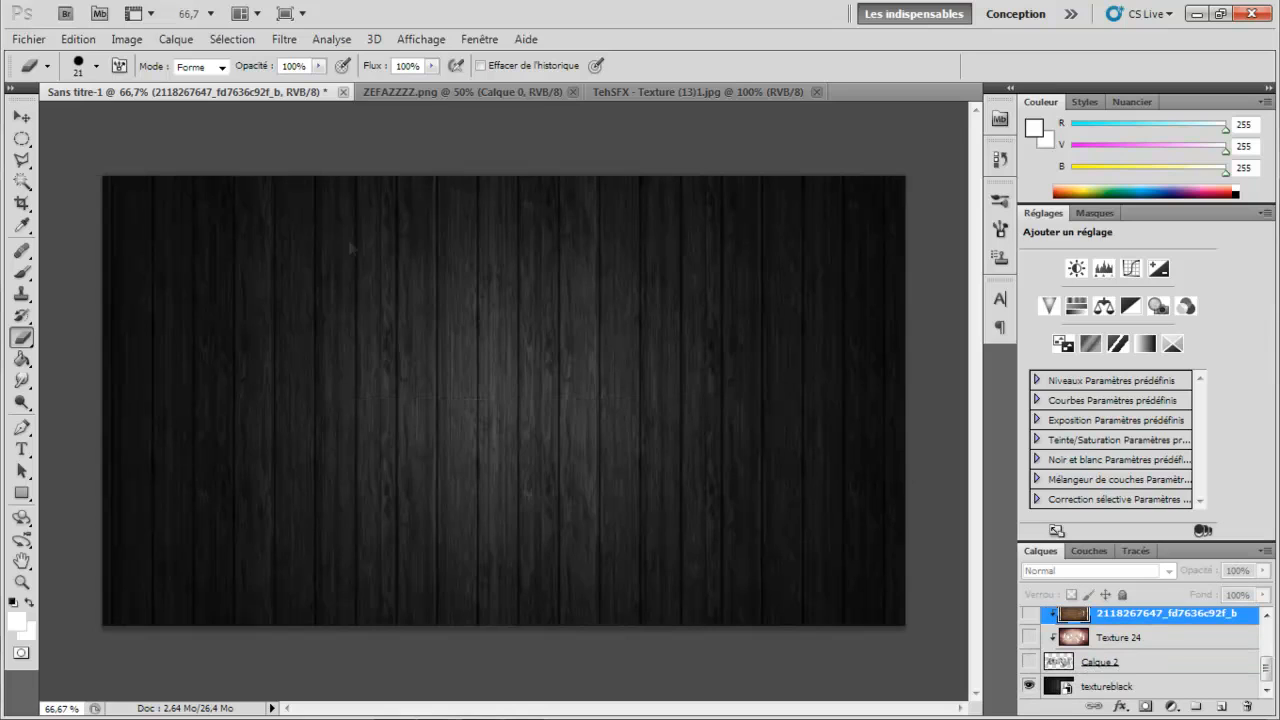
Step: Export the background for the web as the JPEG Sans-titre-1.jpg into a new folder named tutoprogression inside Mes images
left_click(24, 39)
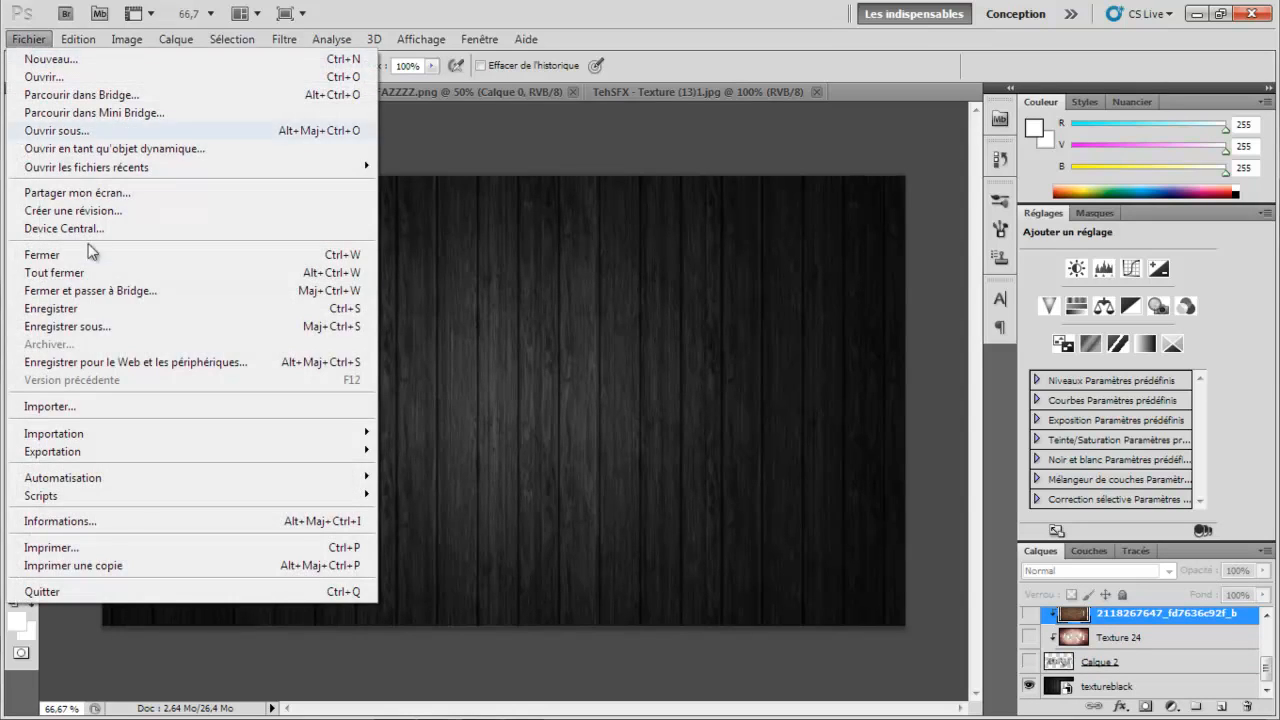
left_click(100, 360)
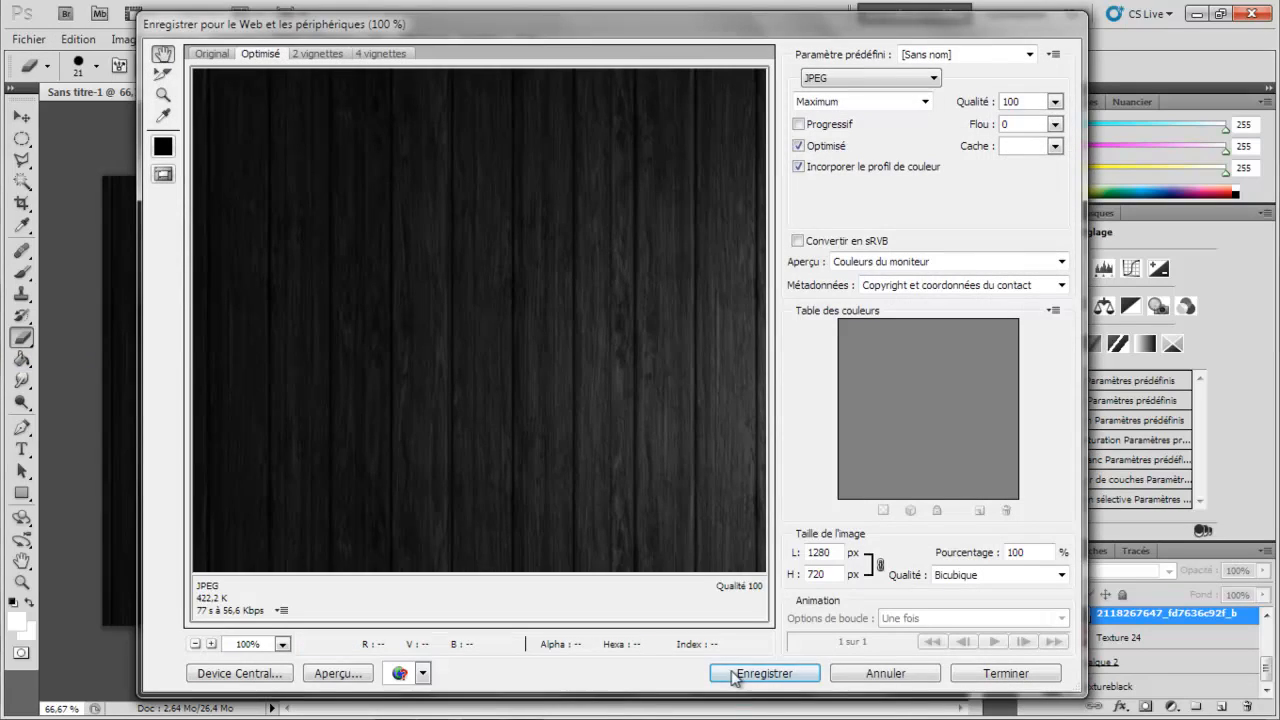
left_click(727, 674)
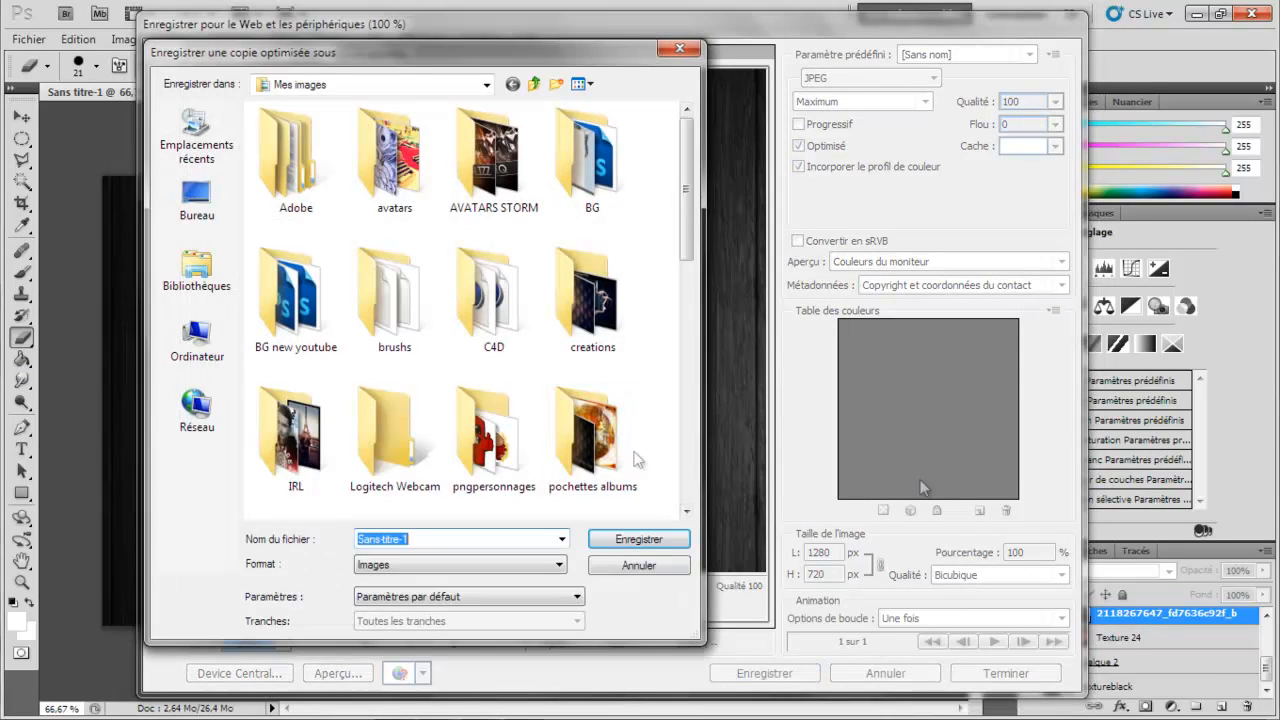
right_click(652, 428)
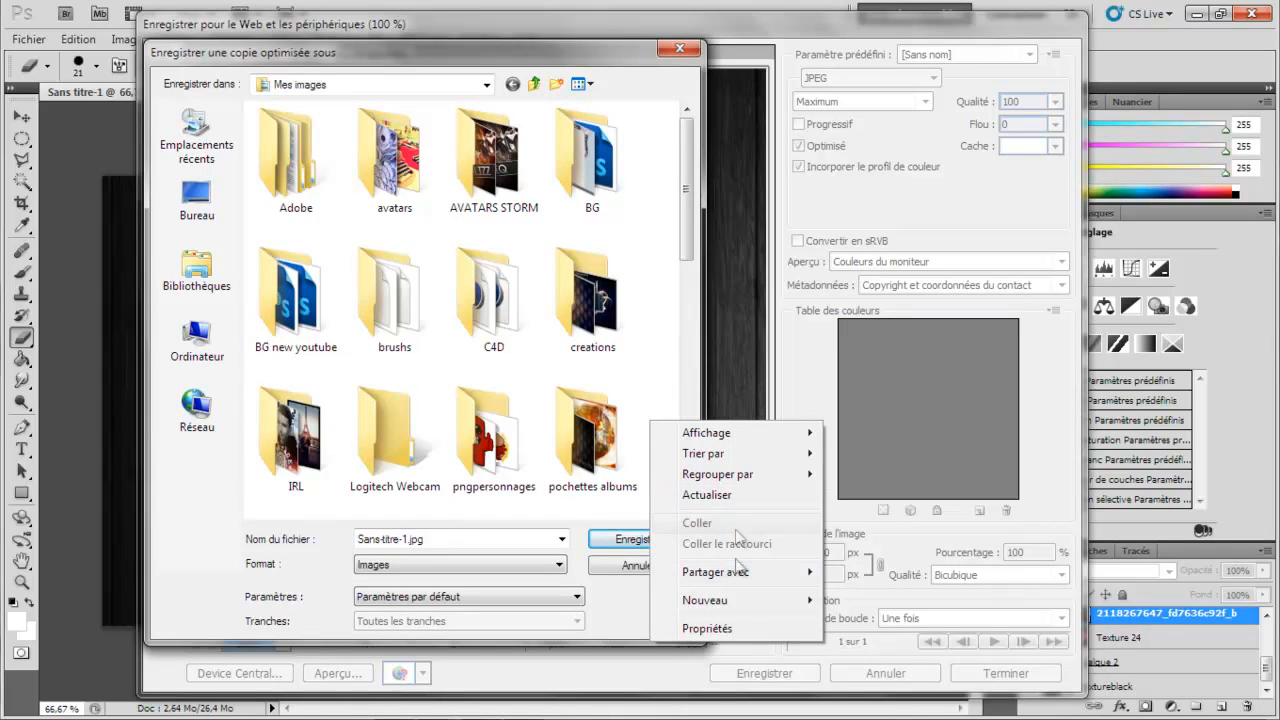
mouse_move(751, 601)
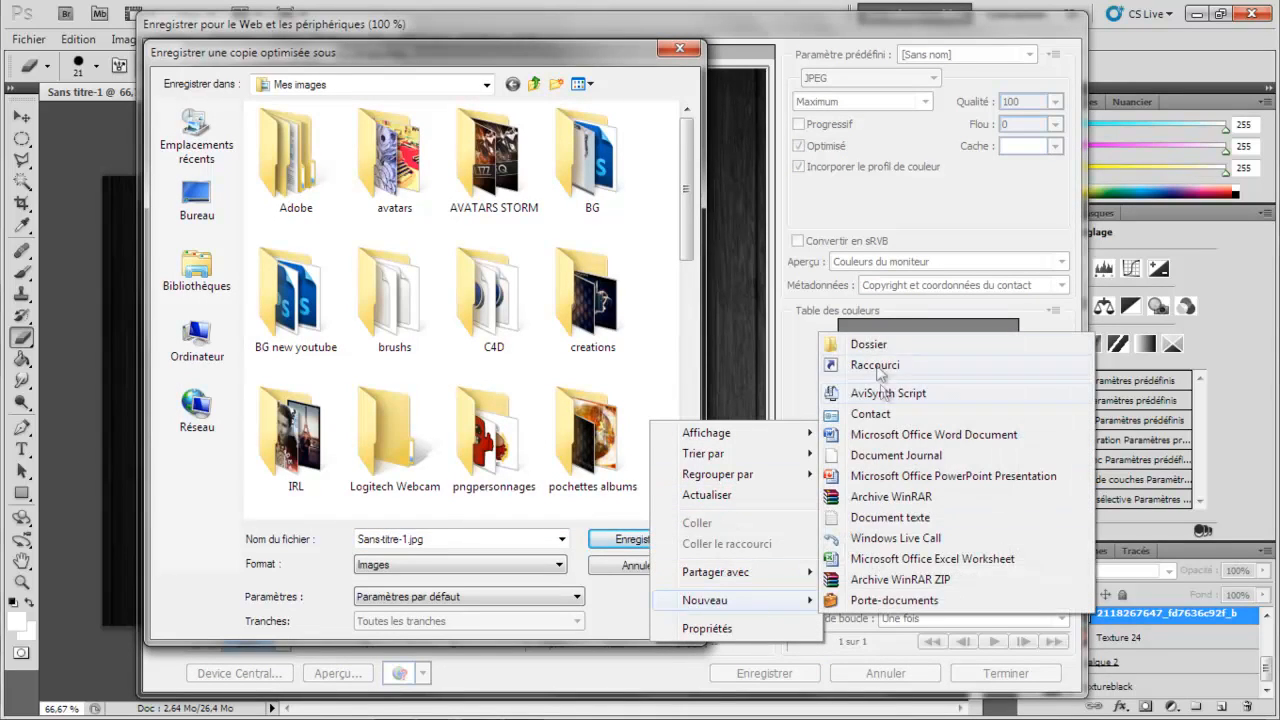
left_click(848, 345)
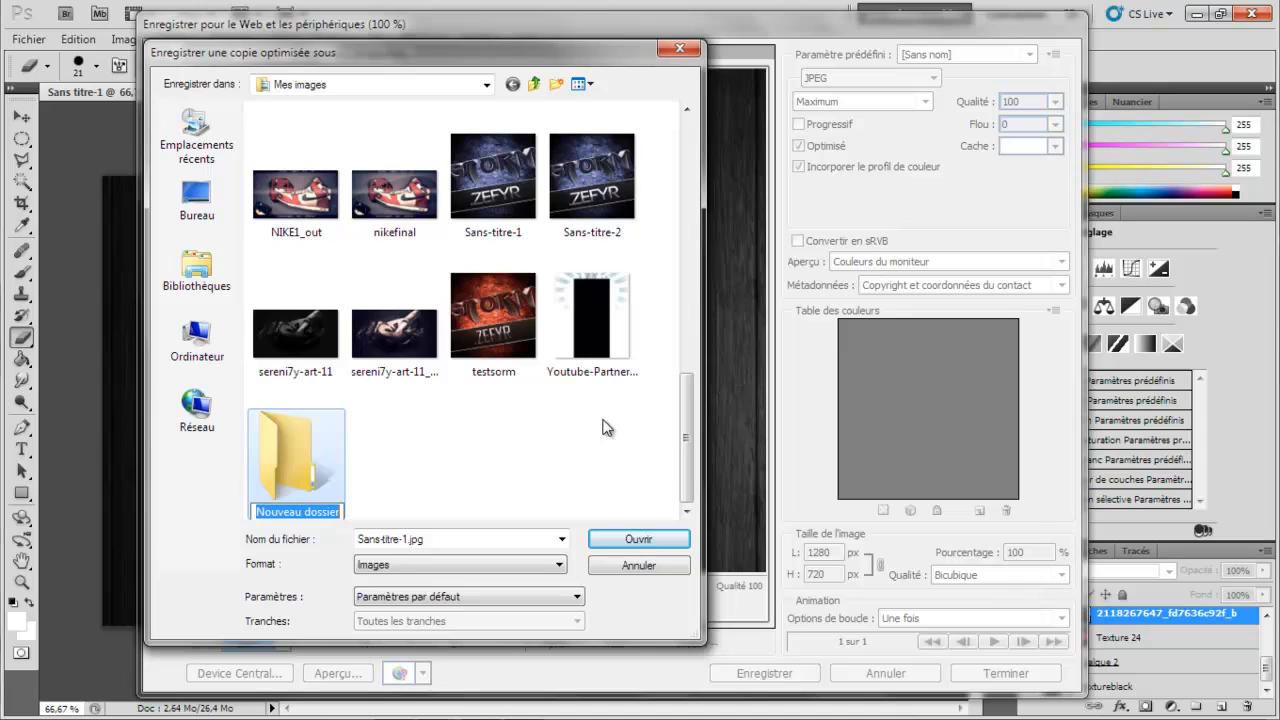
type("tutop")
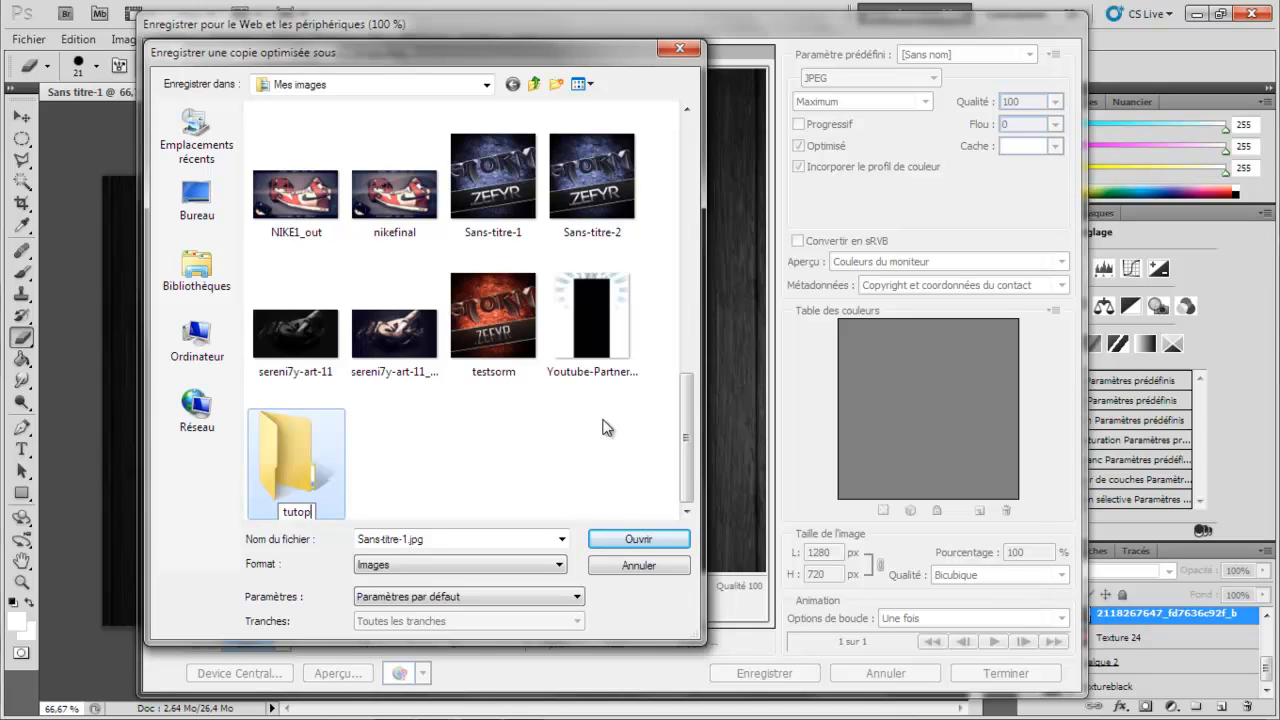
type("rogression")
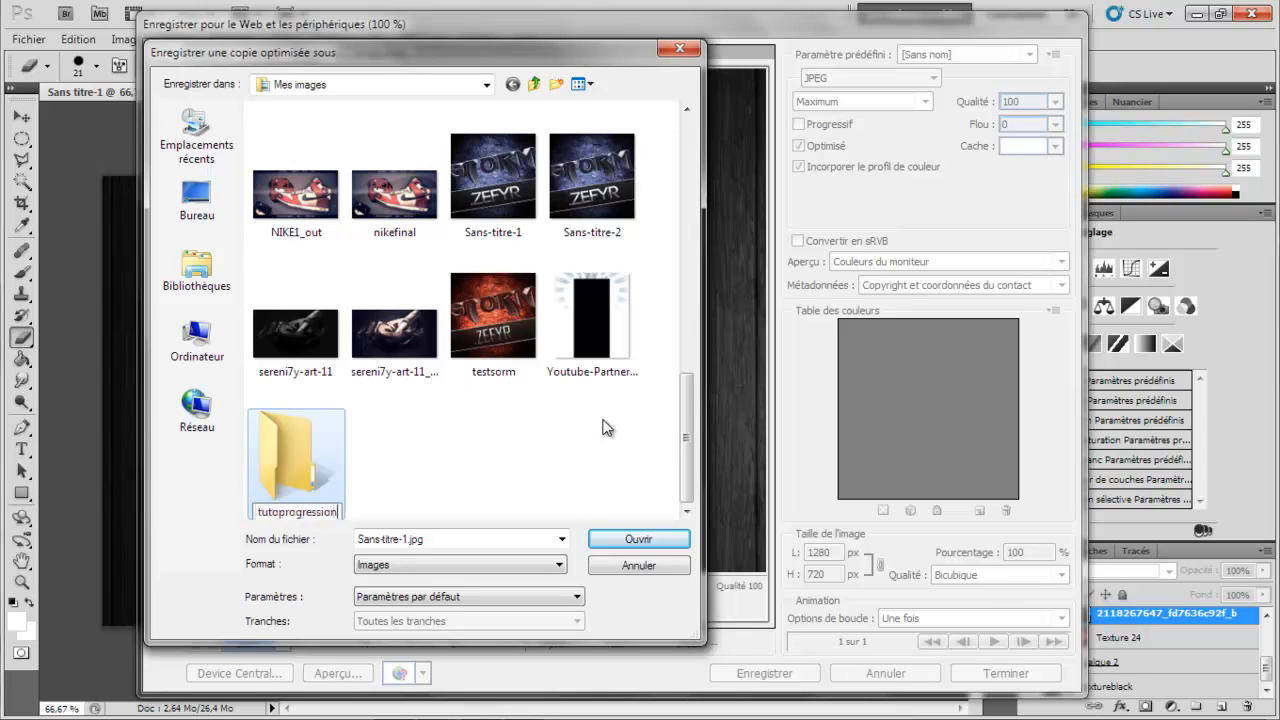
key("Return")
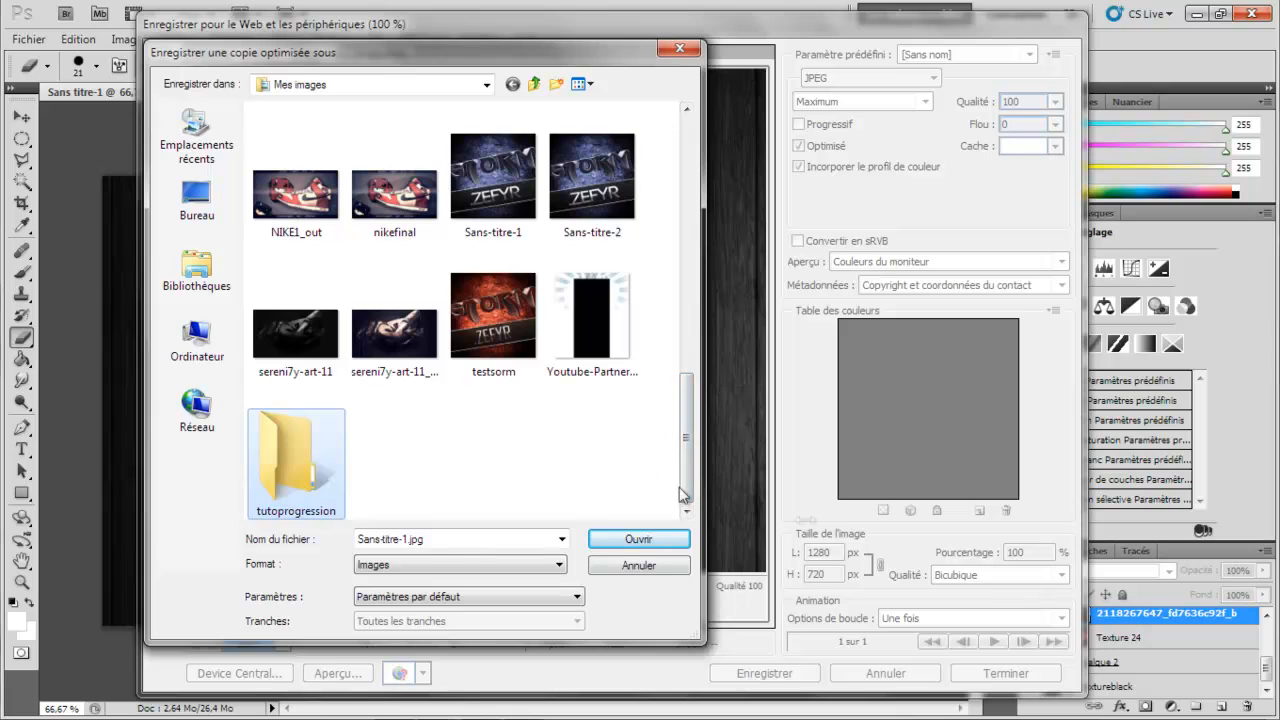
left_click(629, 545)
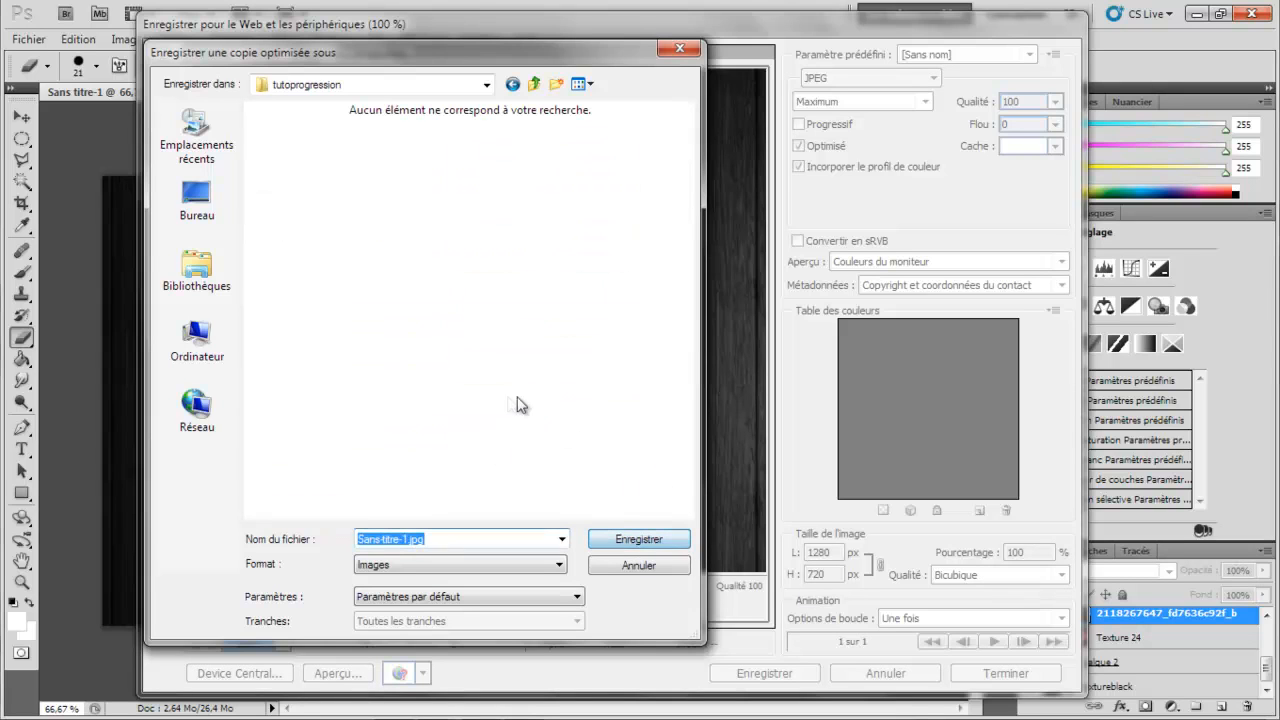
left_click(620, 541)
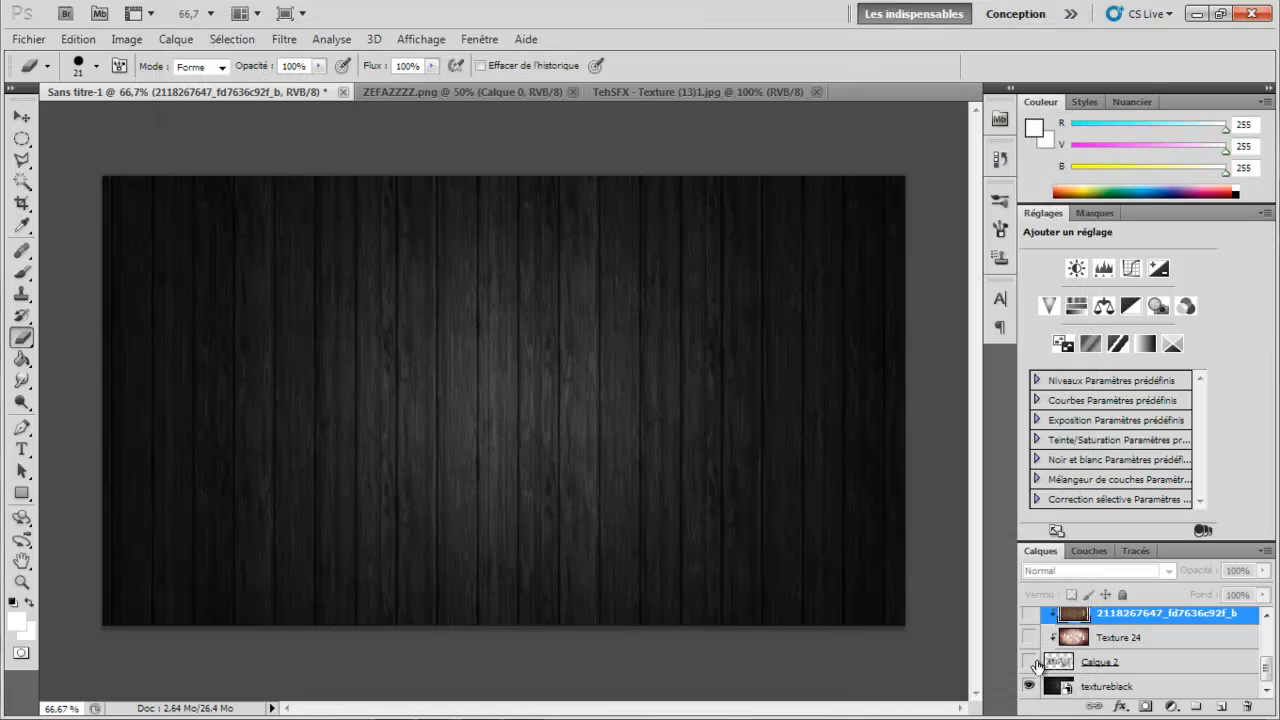
Step: Show and select the Calque 2 lettering layer, and start a web export of the image
left_click(1029, 662)
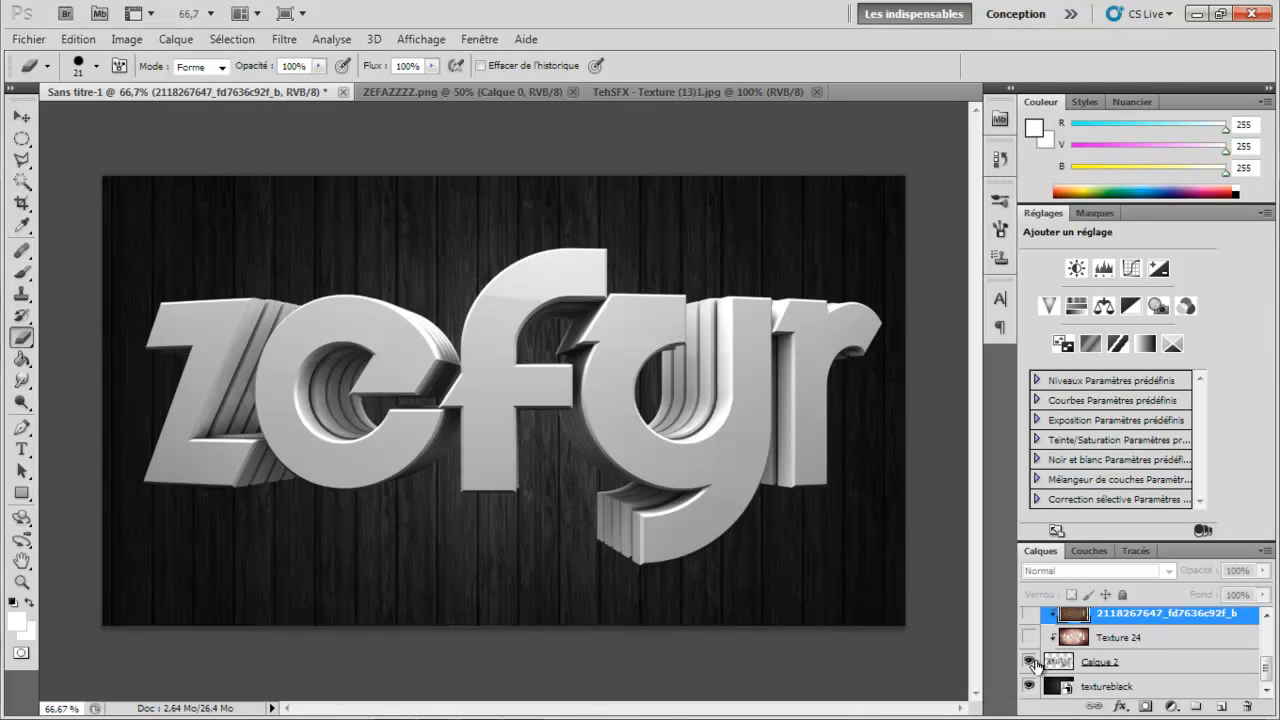
left_click(1116, 668)
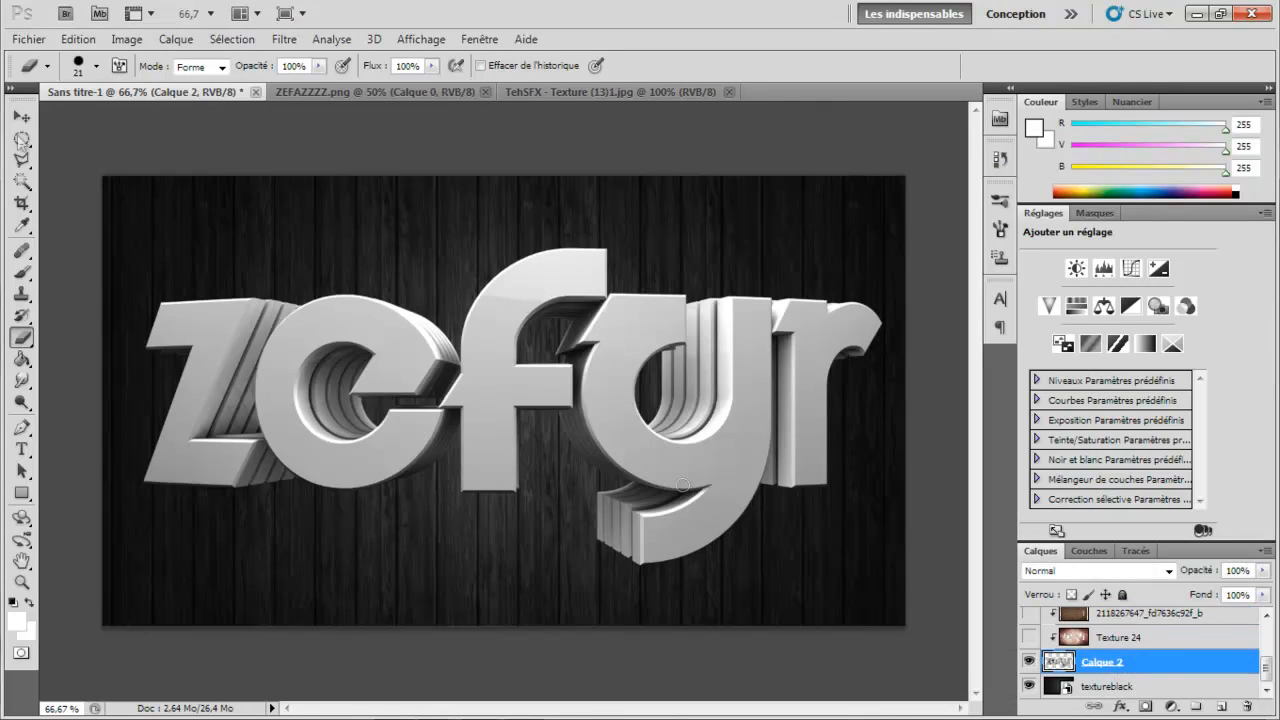
left_click(29, 39)
left_click(127, 362)
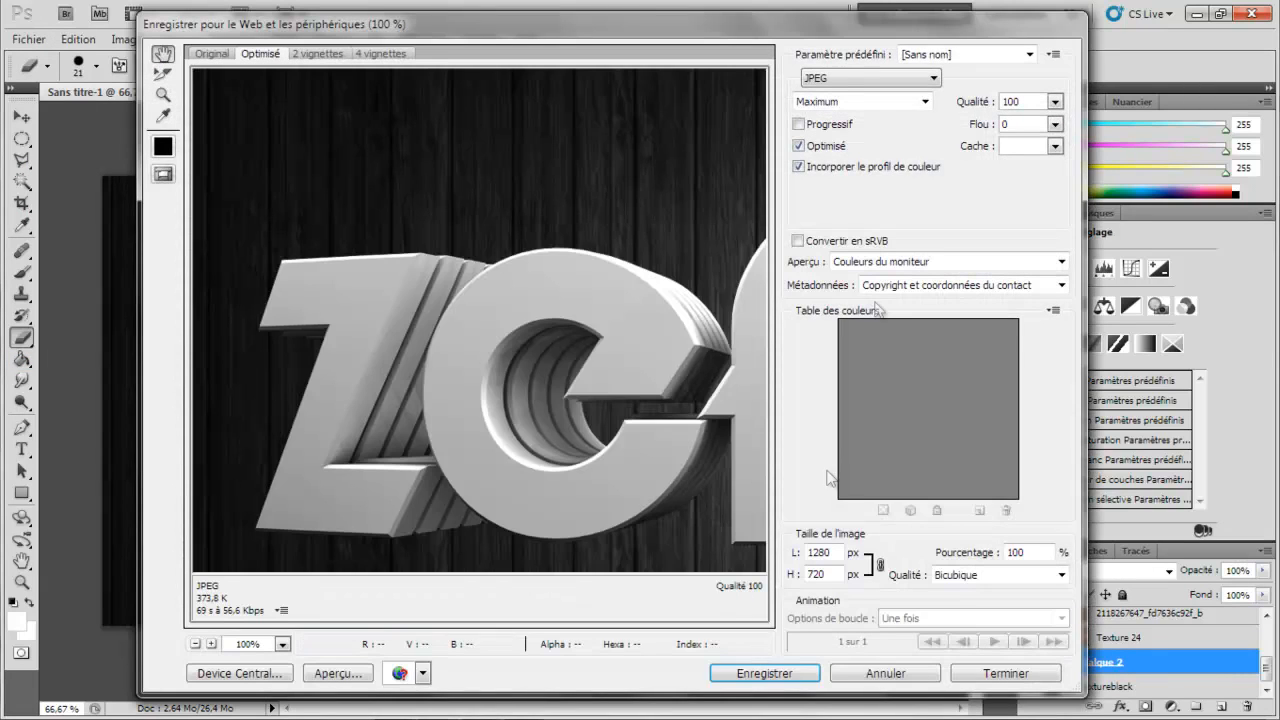
left_click(740, 673)
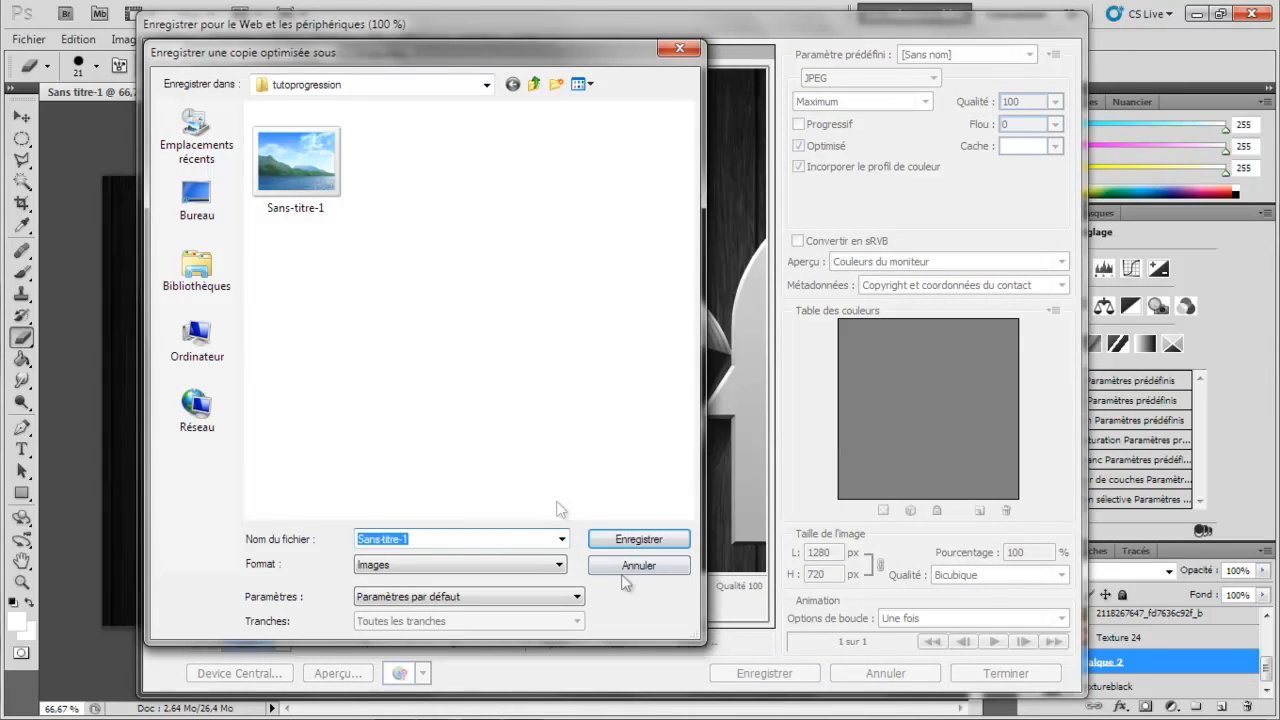
left_click(650, 545)
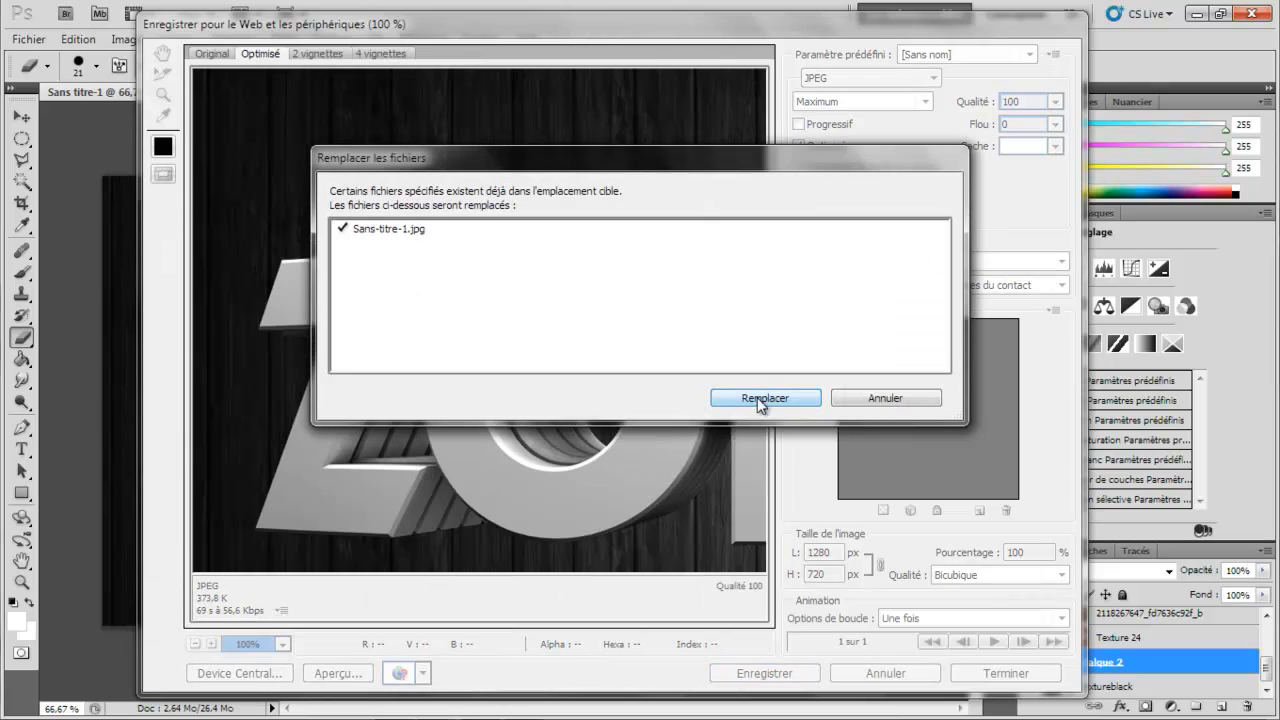
left_click(885, 398)
Step: Save the web export of the Calque 2 lettering stage as JPEG file 2 in the tutoprogression folder
left_click(780, 675)
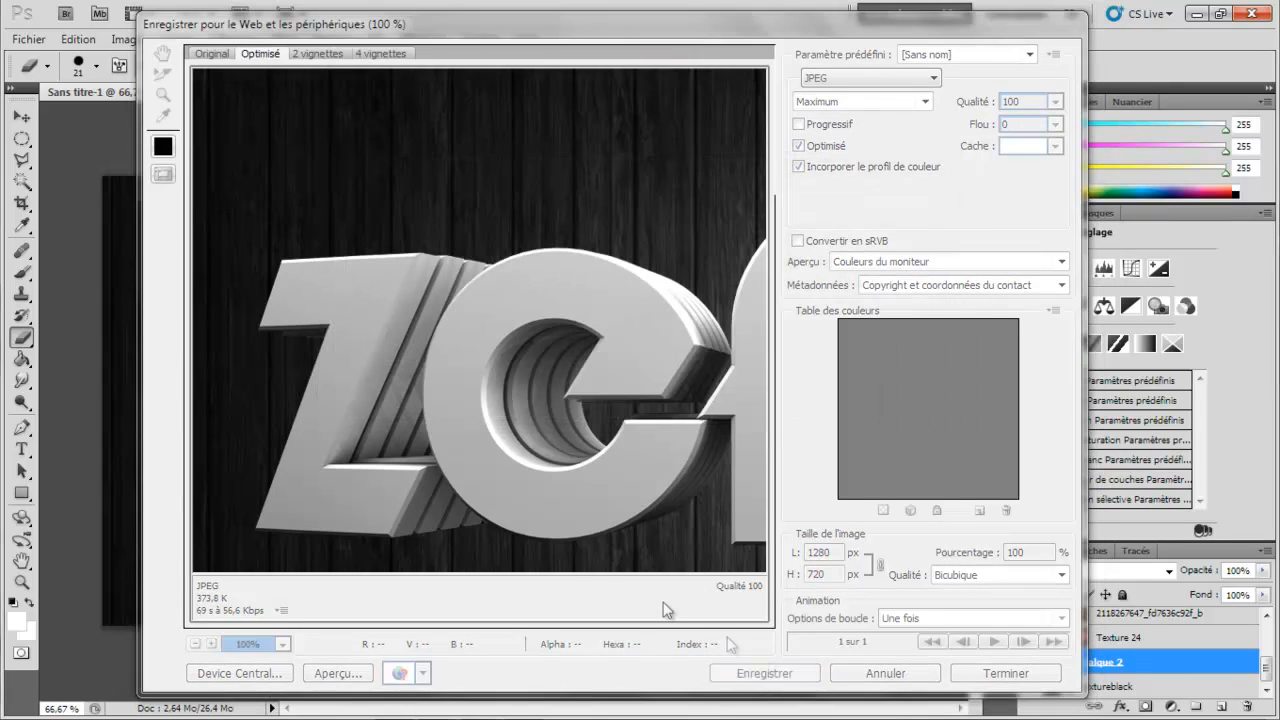
type("2")
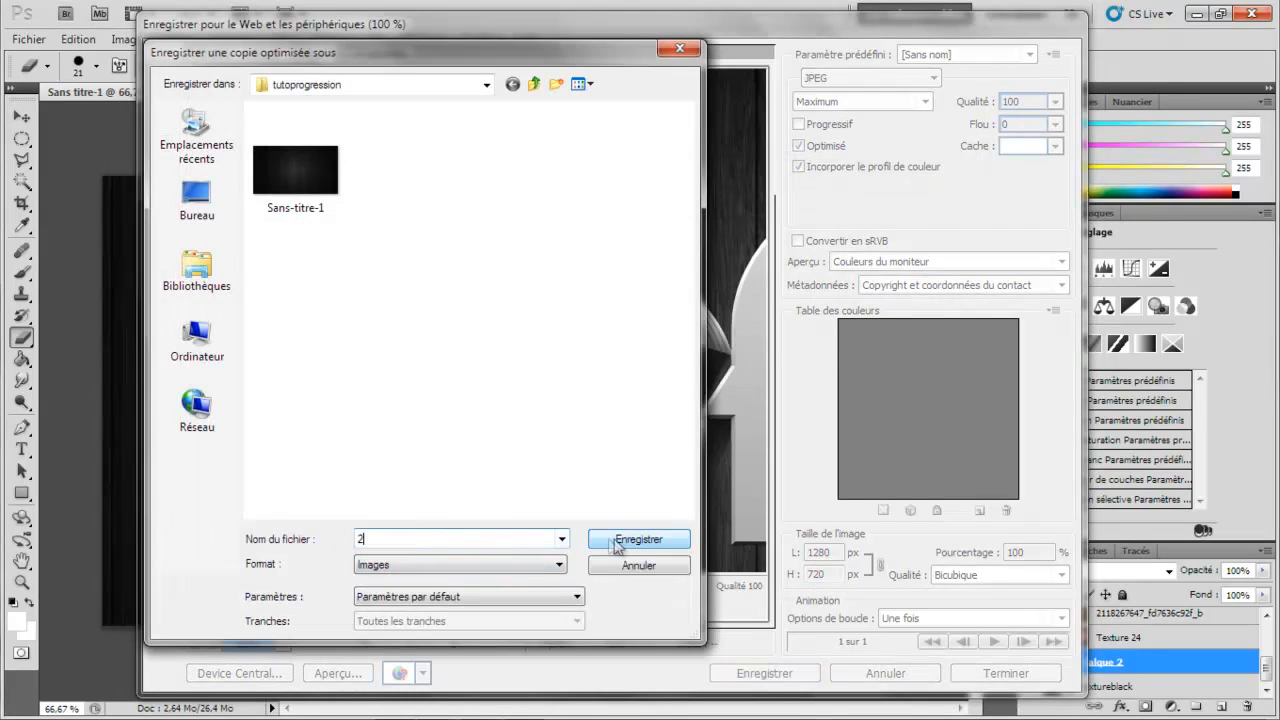
left_click(622, 544)
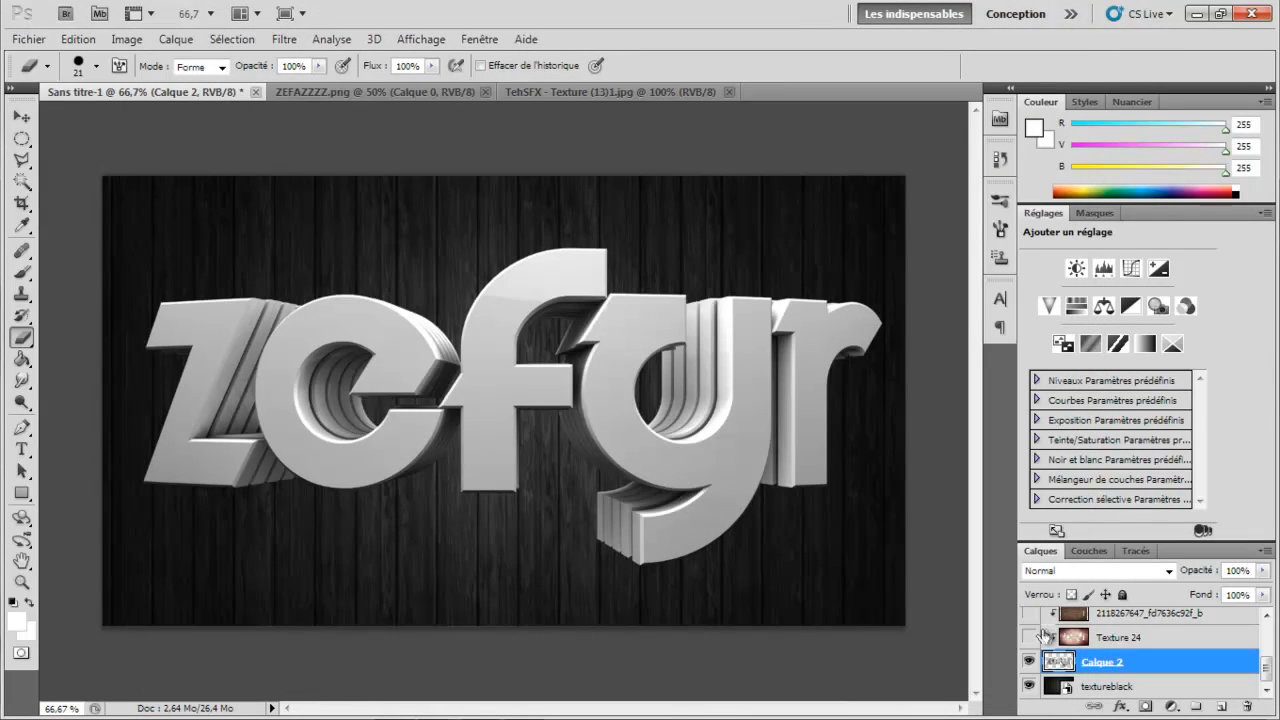
Step: Show and select the Texture 24 layer, and export the image for the web as JPEG file 3 in tutoprogression
left_click(1031, 637)
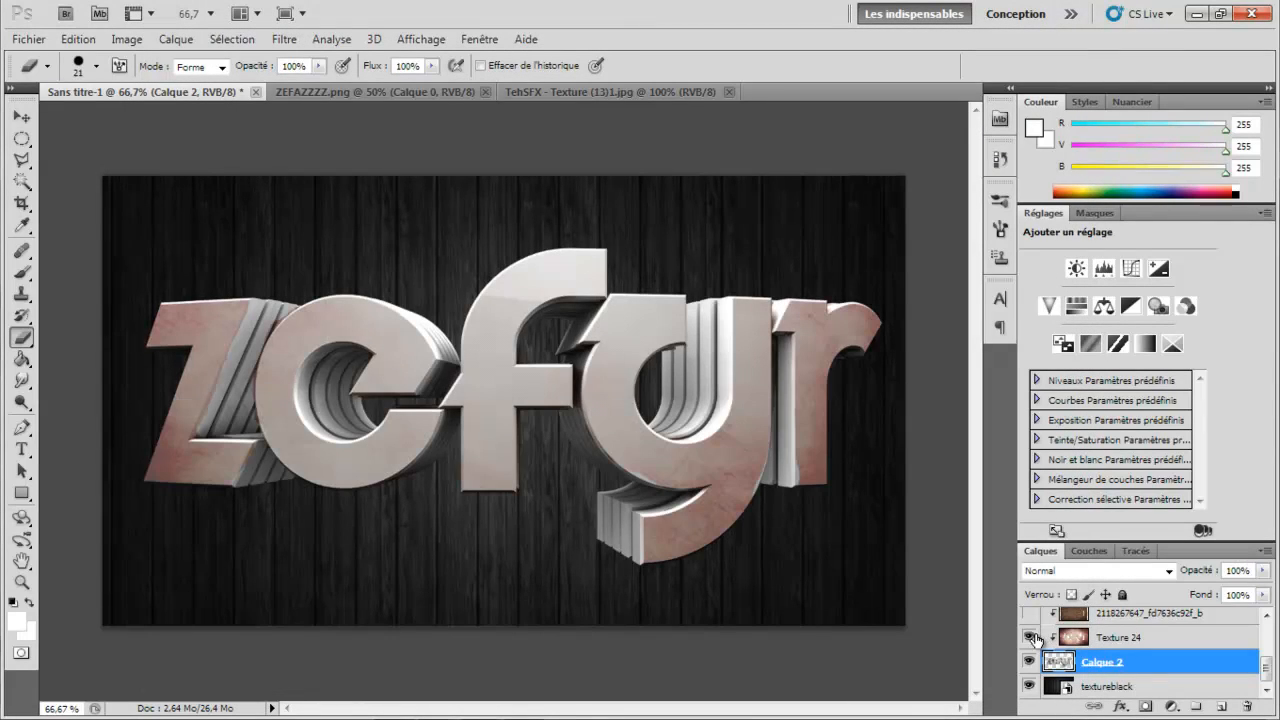
left_click(1149, 640)
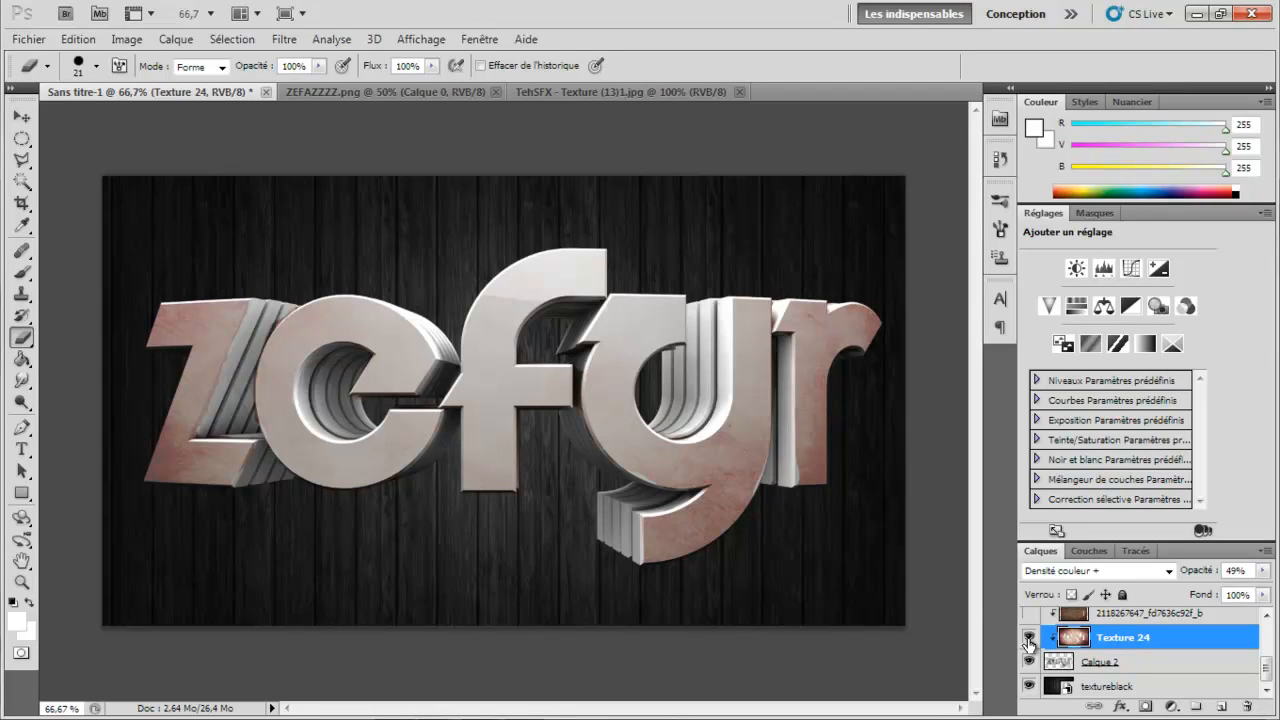
left_click(28, 39)
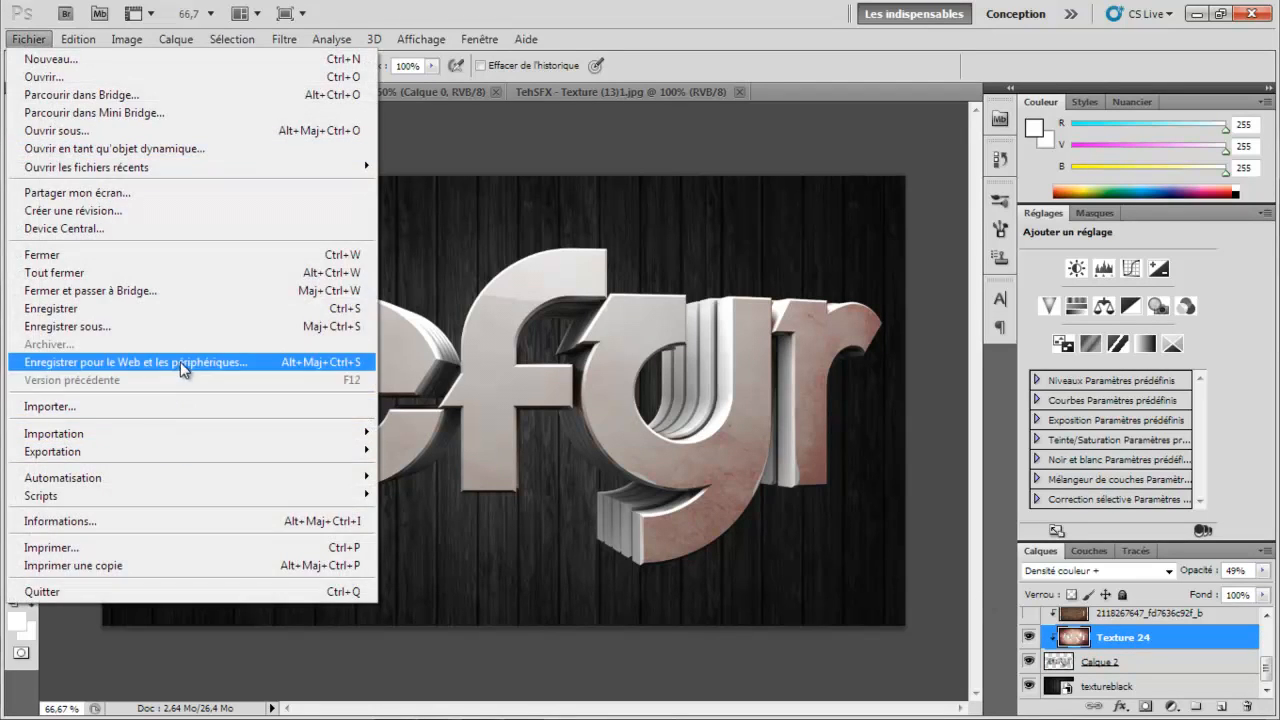
left_click(183, 362)
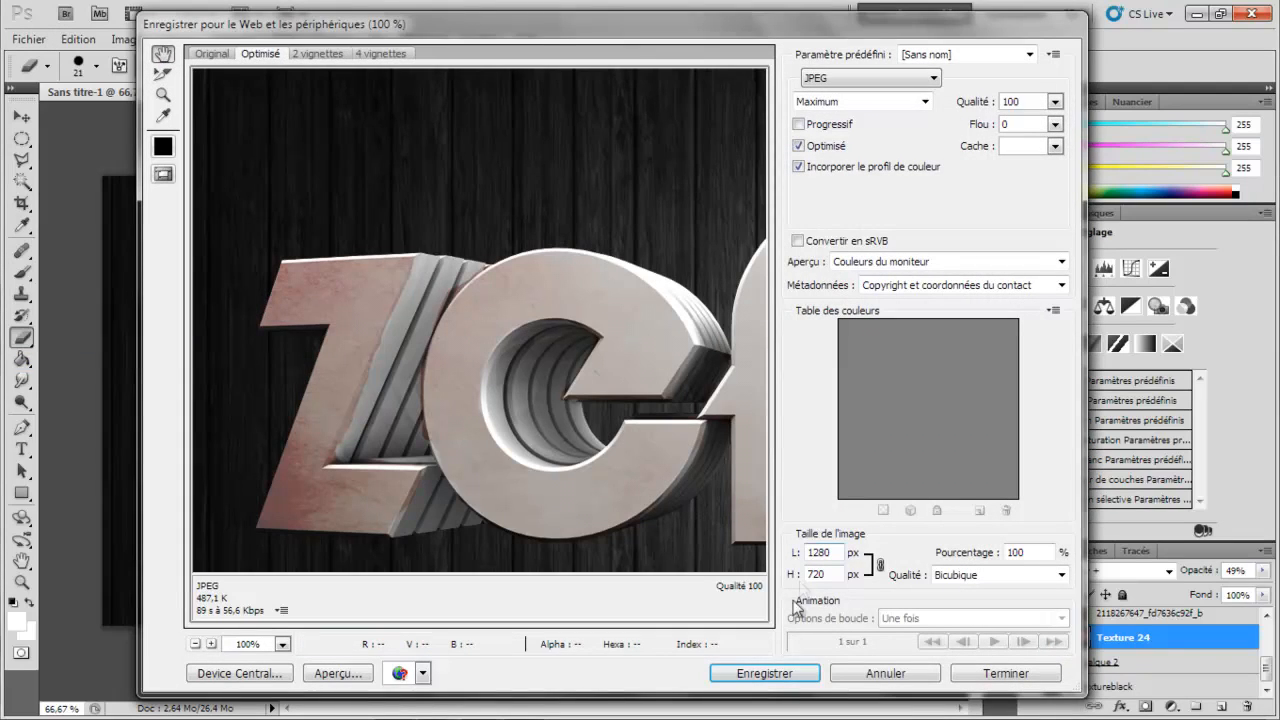
left_click(768, 673)
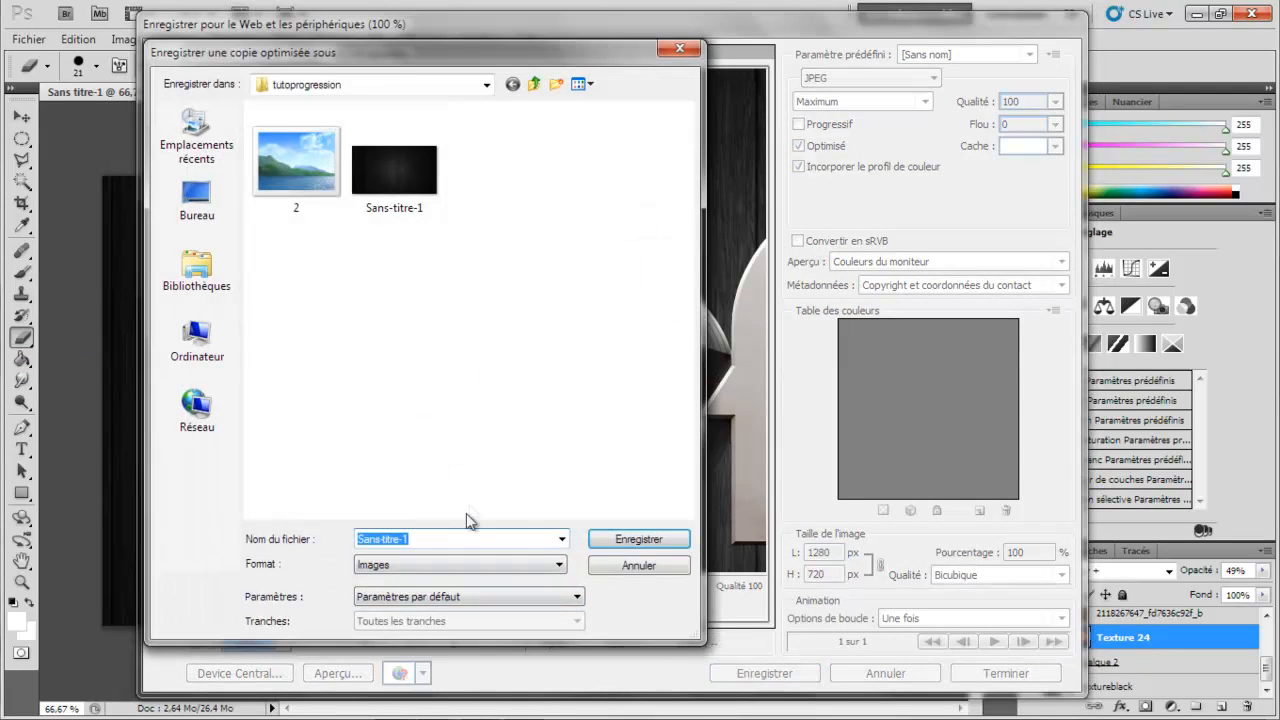
type("3")
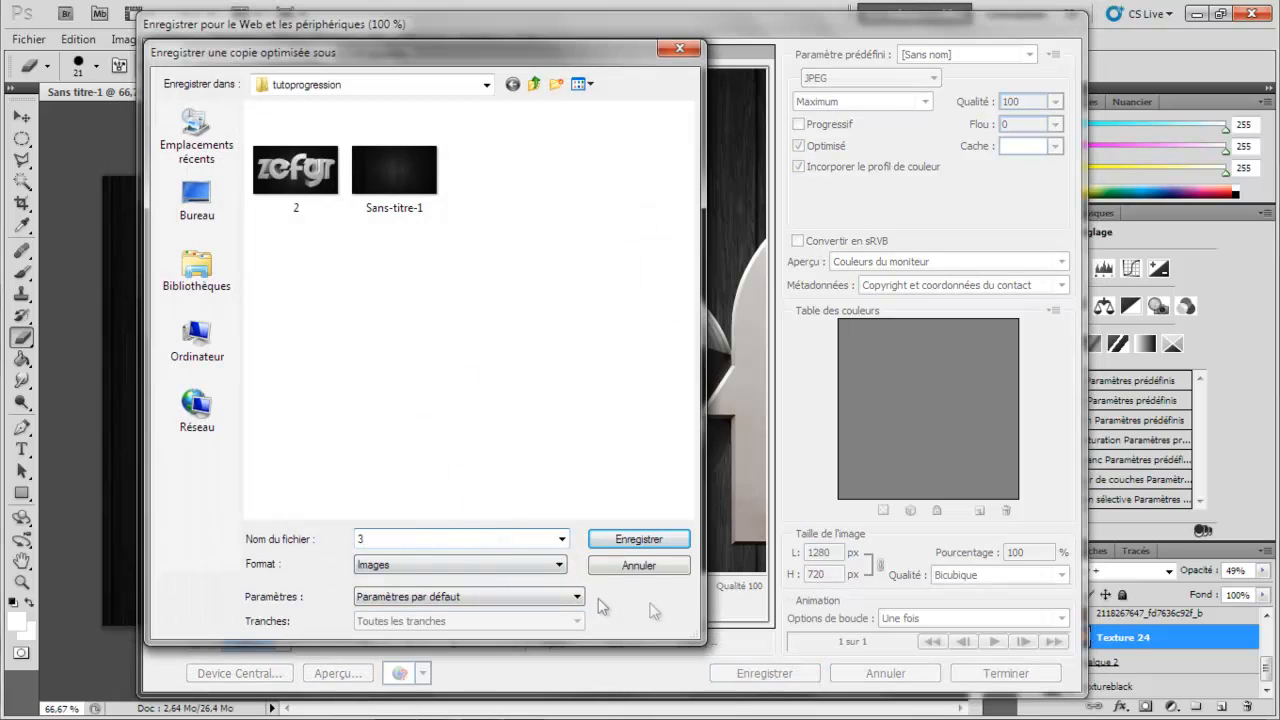
left_click(626, 538)
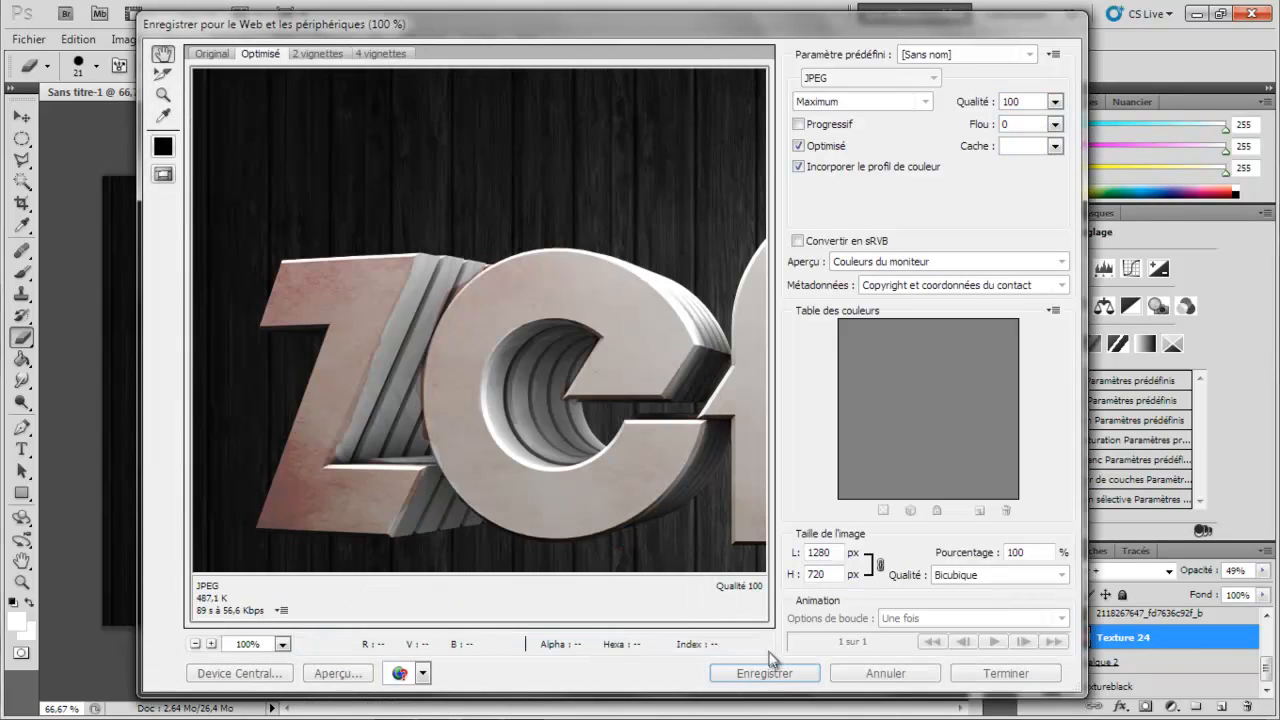
scroll(1034, 628, "up", 1)
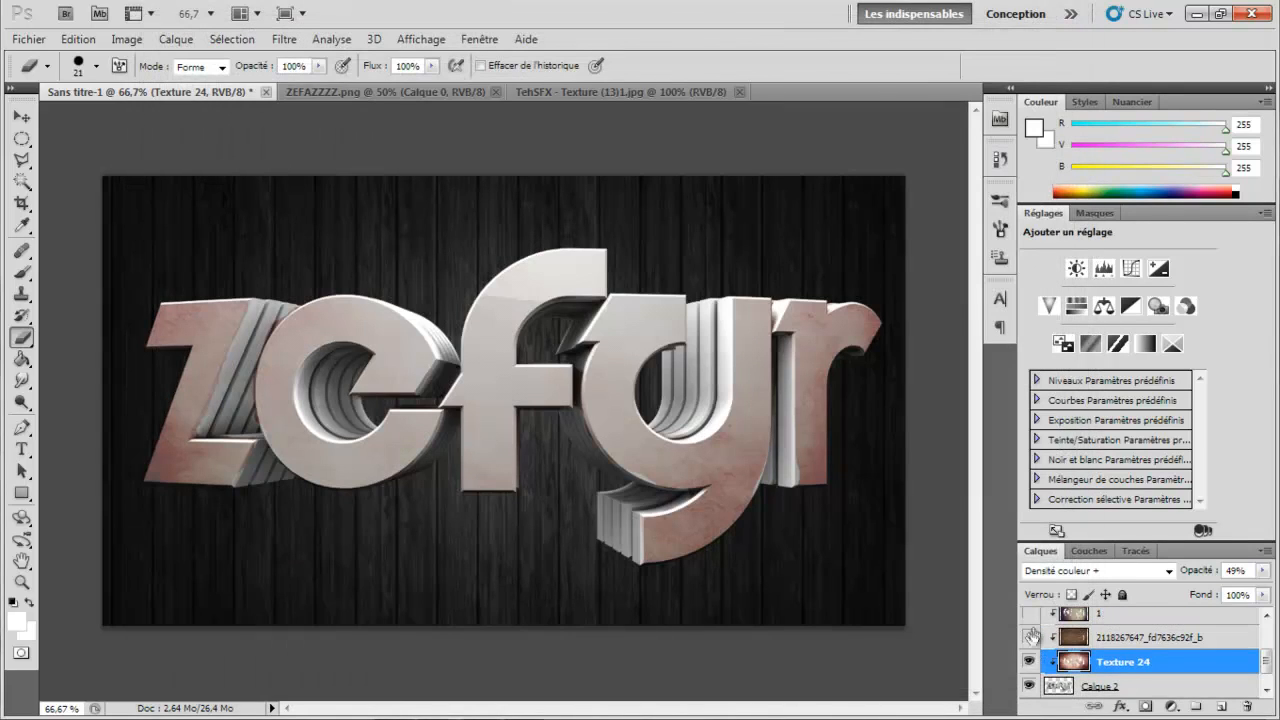
left_click(28, 39)
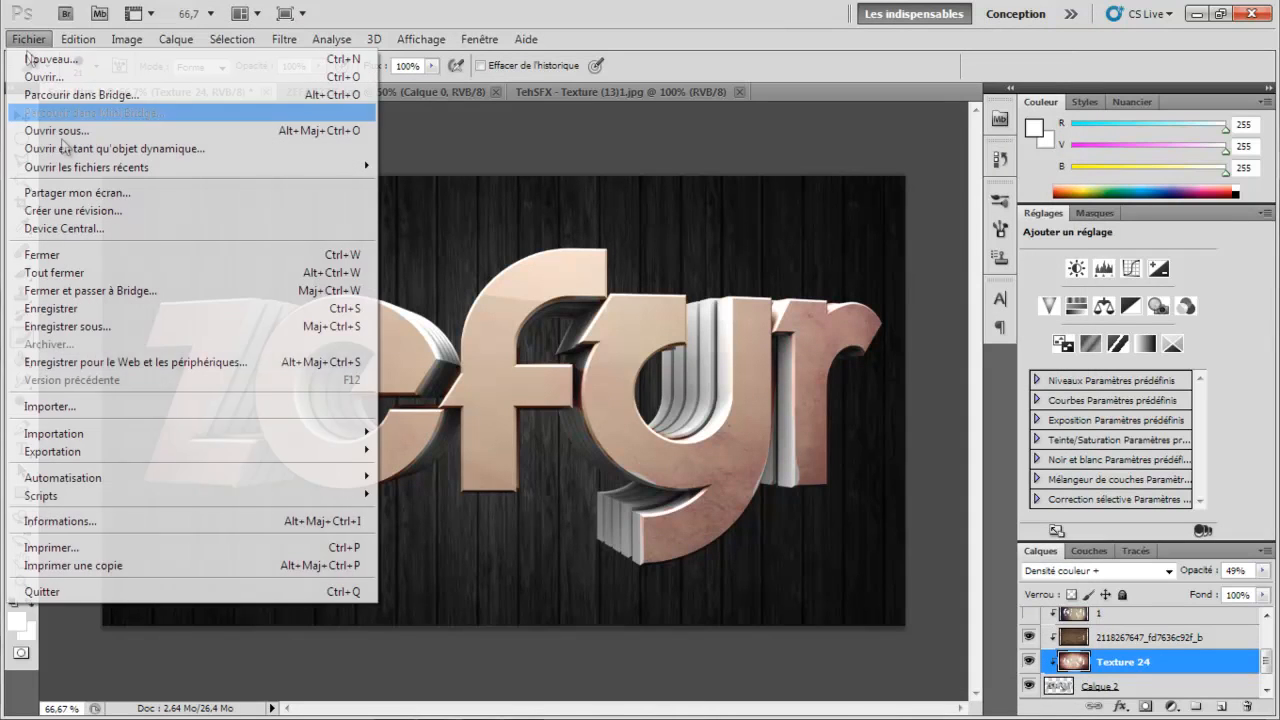
left_click(151, 354)
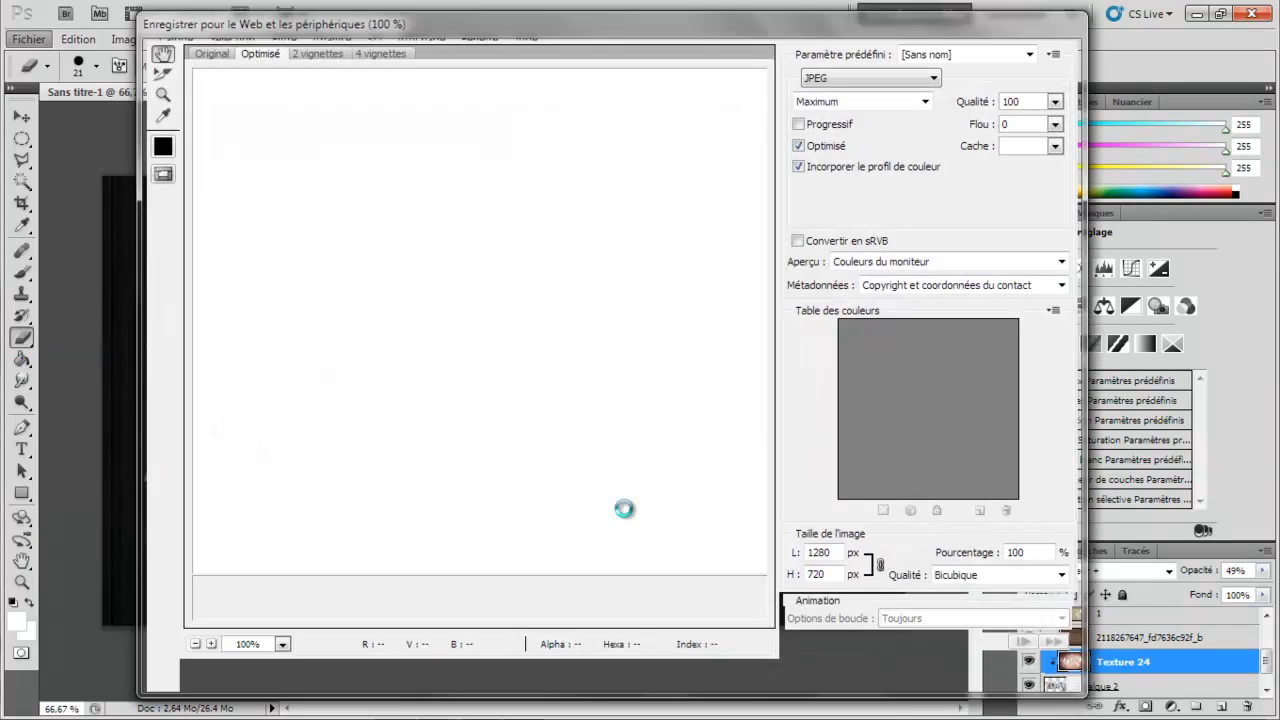
key("Return")
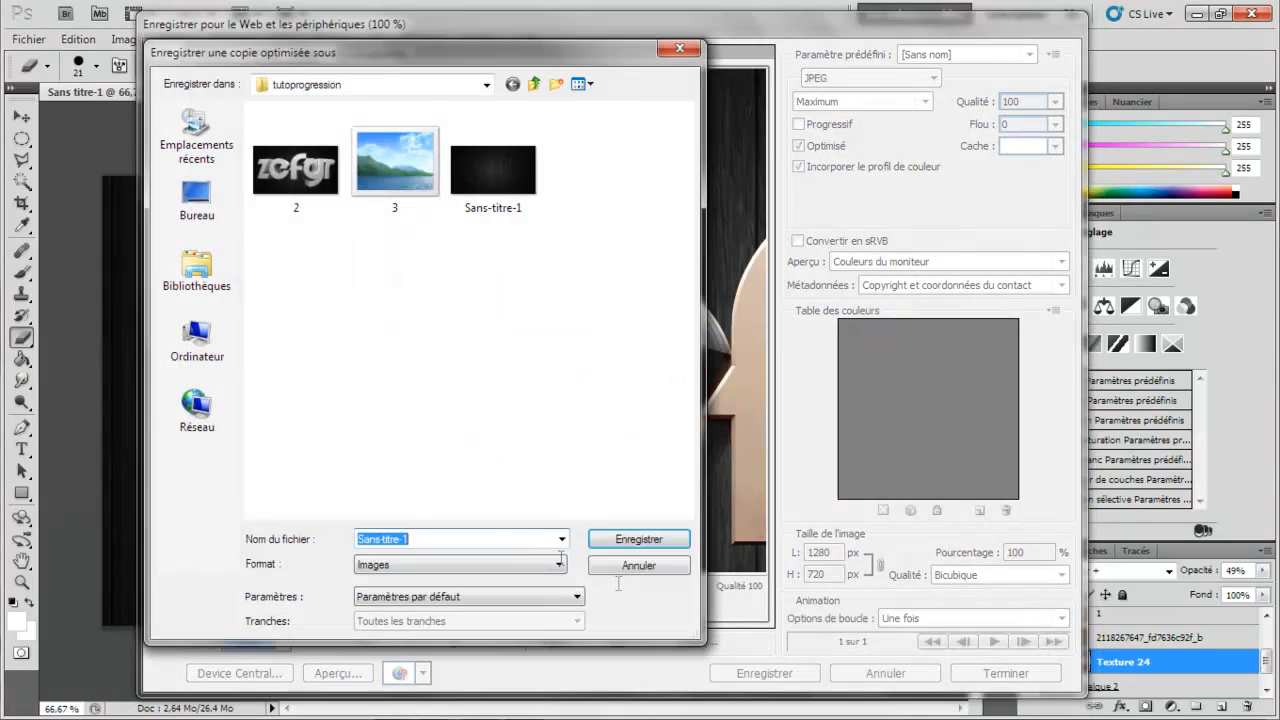
type("3")
left_click(645, 539)
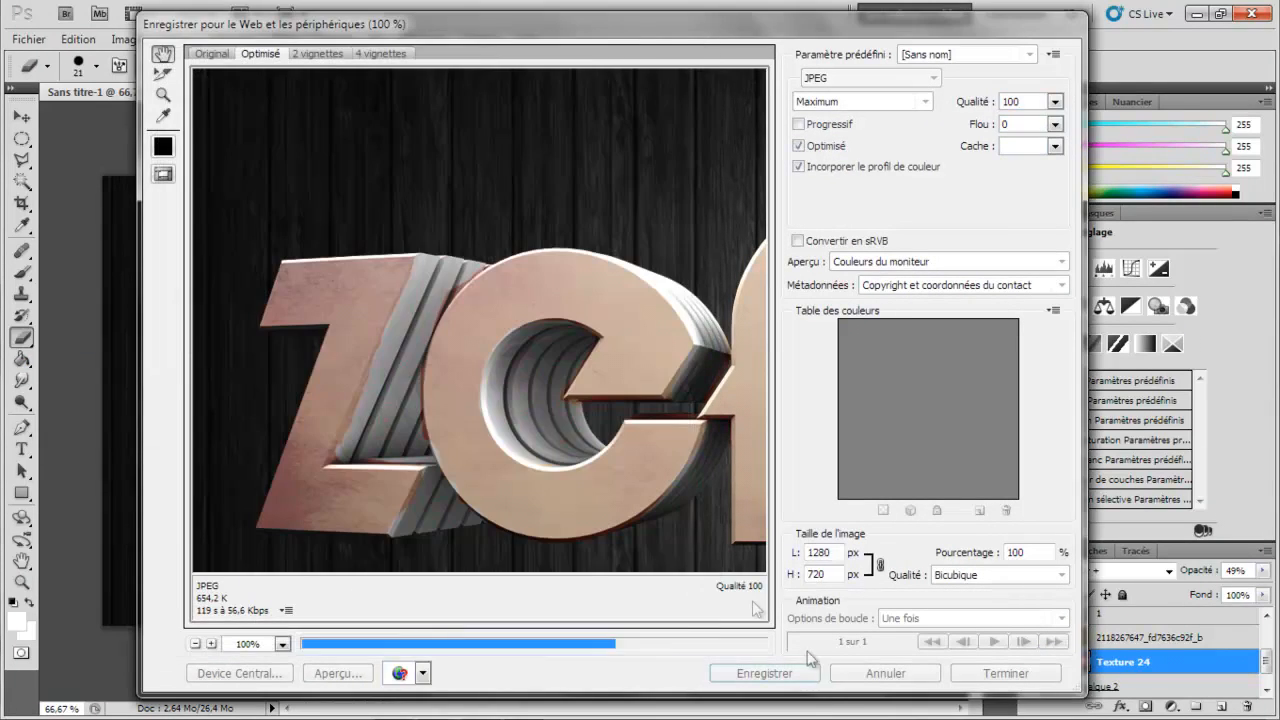
Step: Show and select layer 1, and export the image for the web as JPEG file 5 in tutoprogression
scroll(1070, 660, "up", 2)
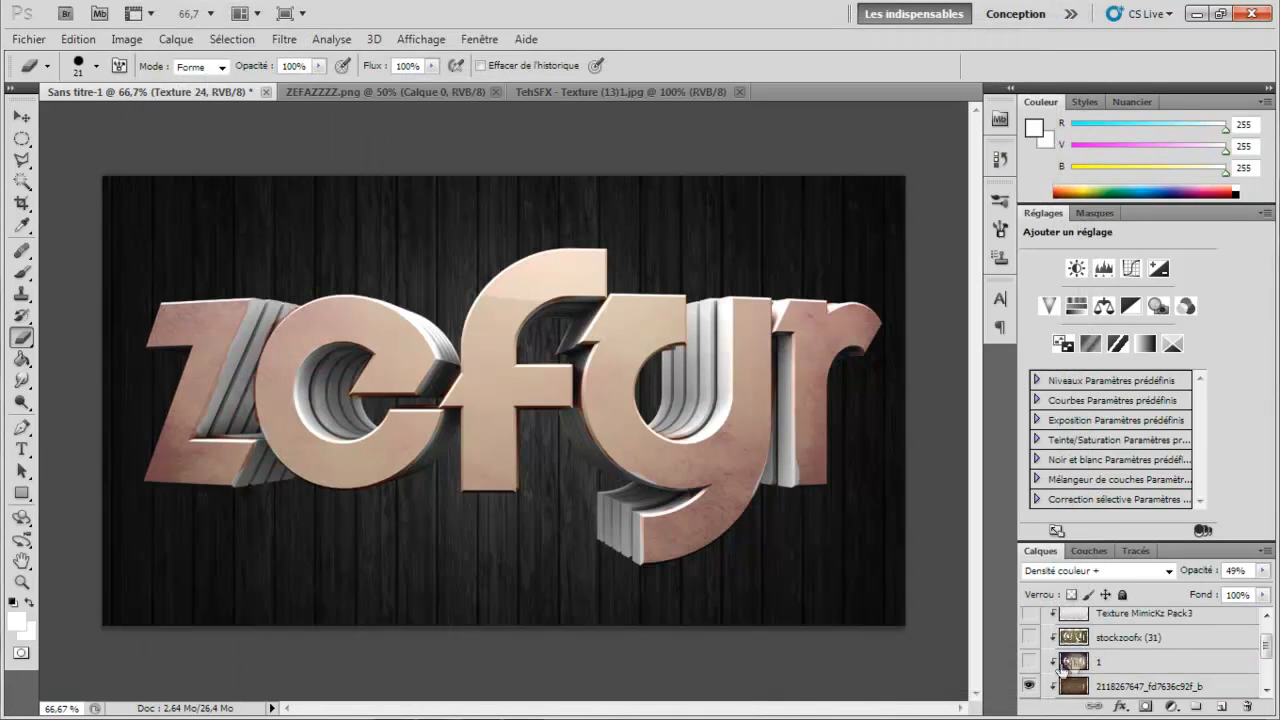
left_click(1029, 662)
left_click(1120, 664)
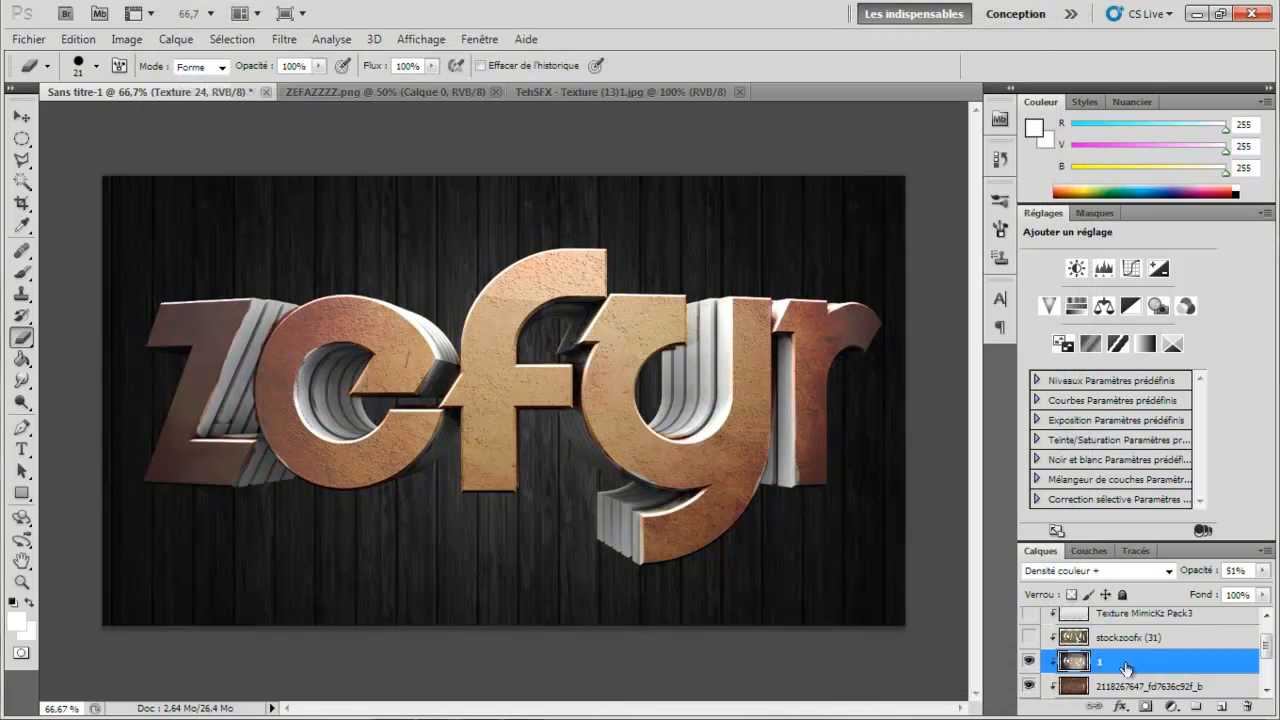
left_click(28, 39)
left_click(166, 364)
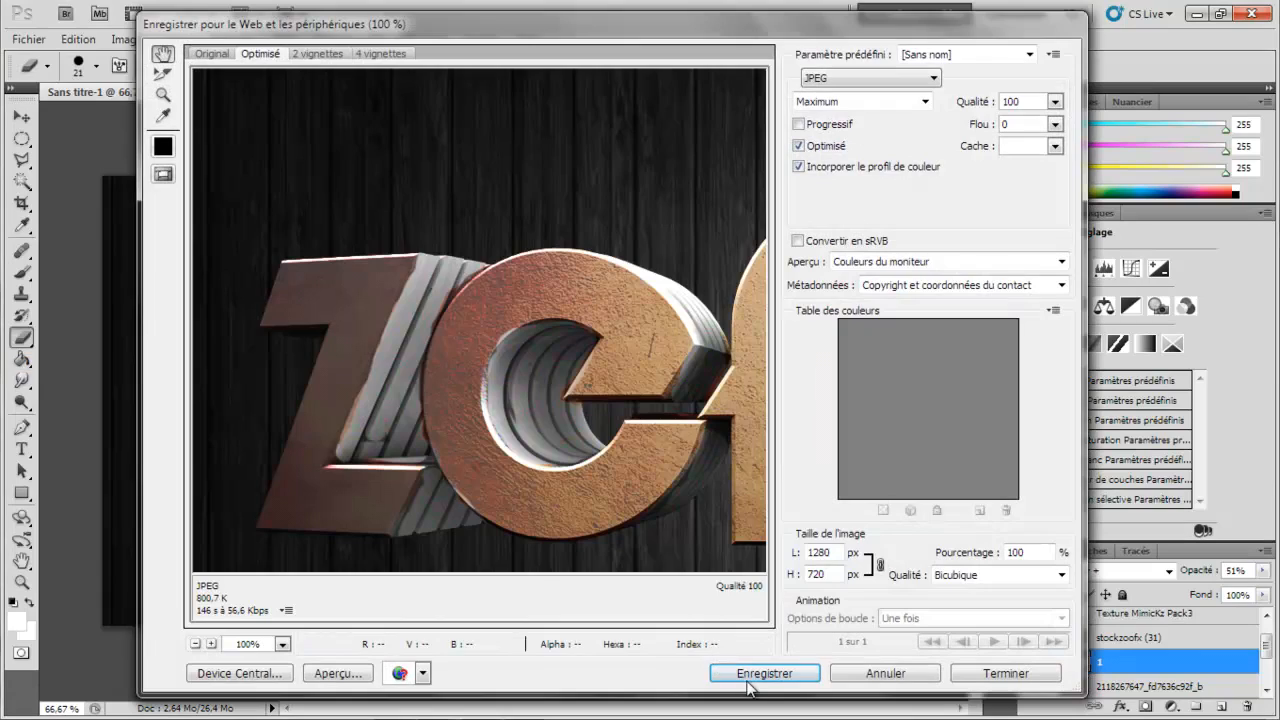
left_click(752, 677)
type("5")
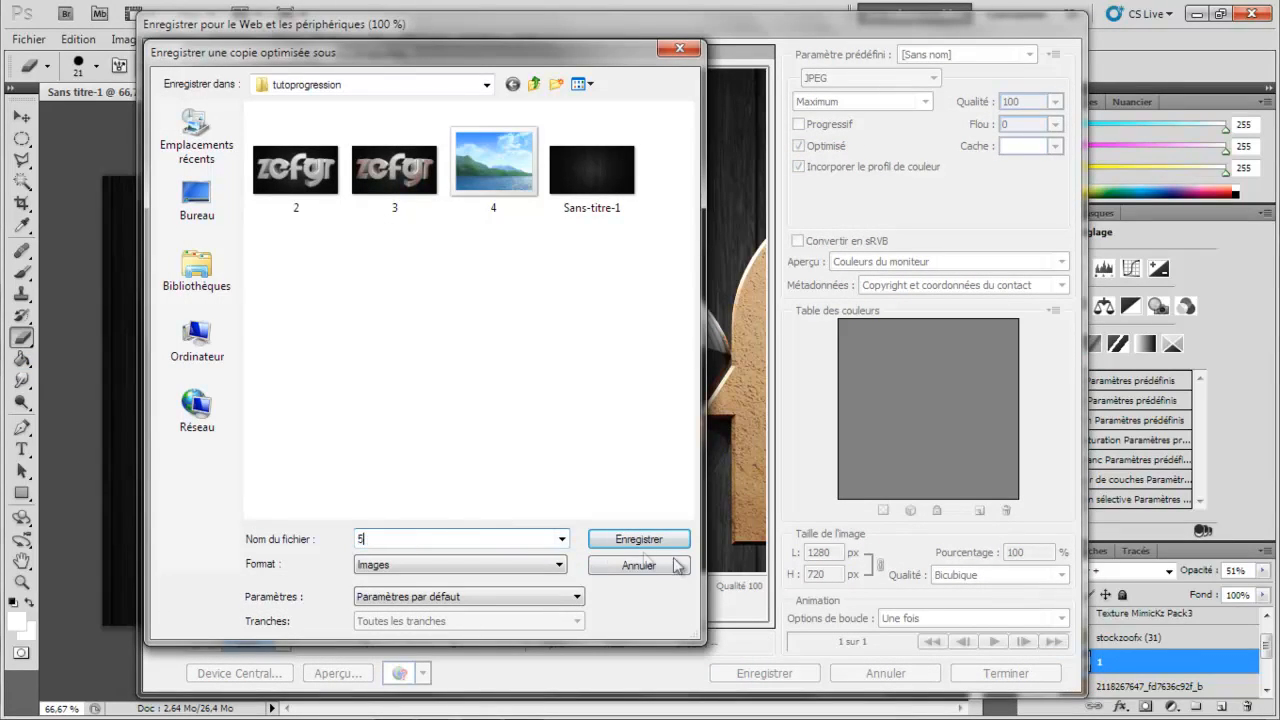
left_click(639, 541)
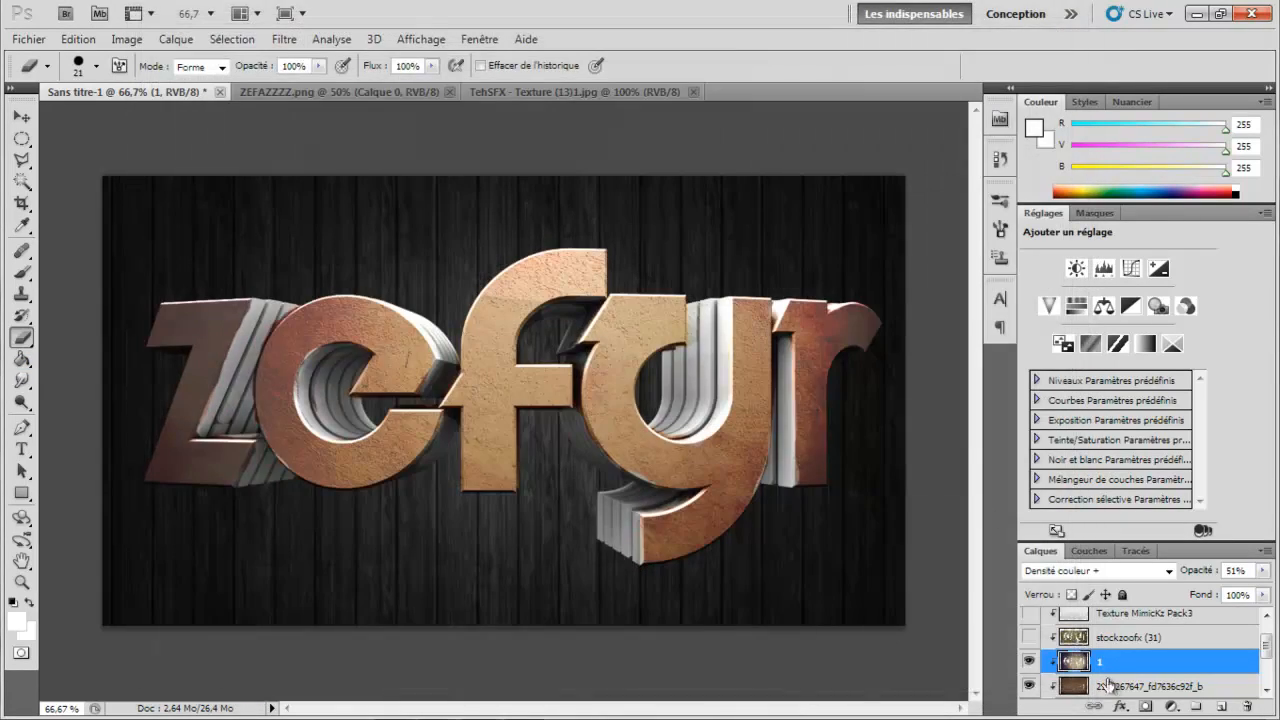
Step: Show and select the stockzoofx (31) layer, and export the image for the web as JPEG file 6 in tutoprogression
scroll(1095, 671, "up", 3)
left_click(1029, 666)
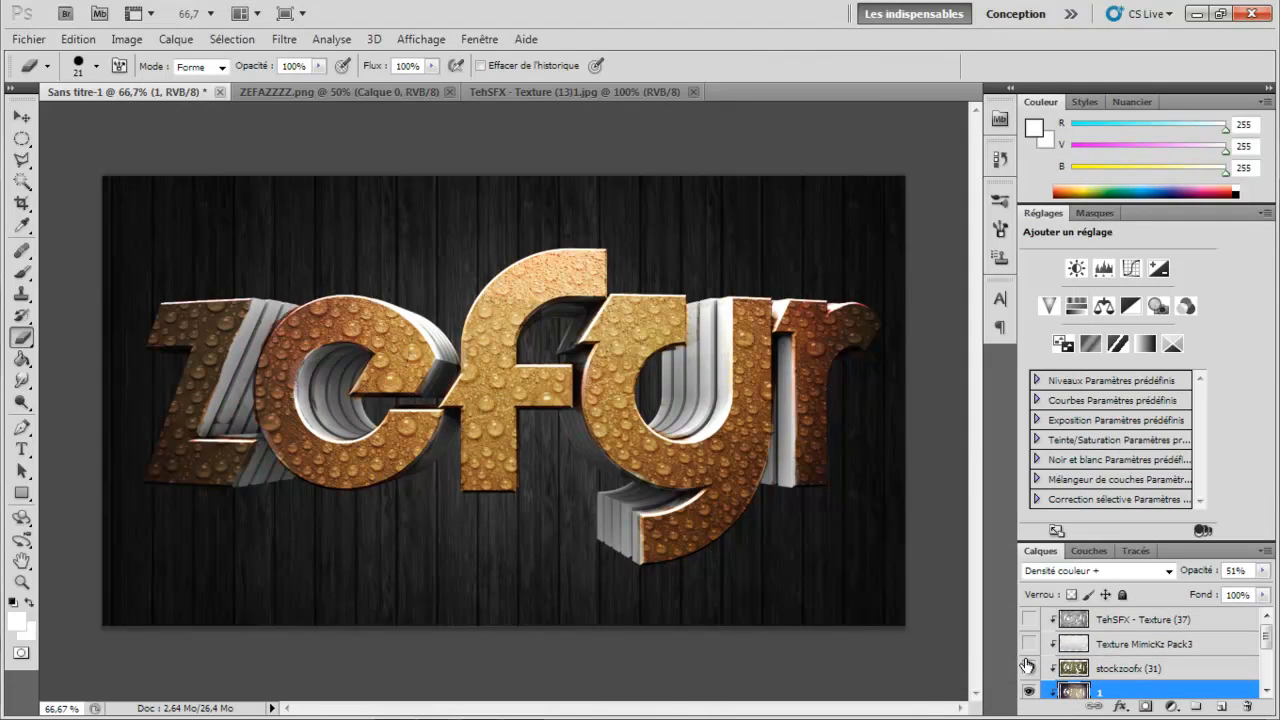
left_click(1141, 667)
left_click(28, 39)
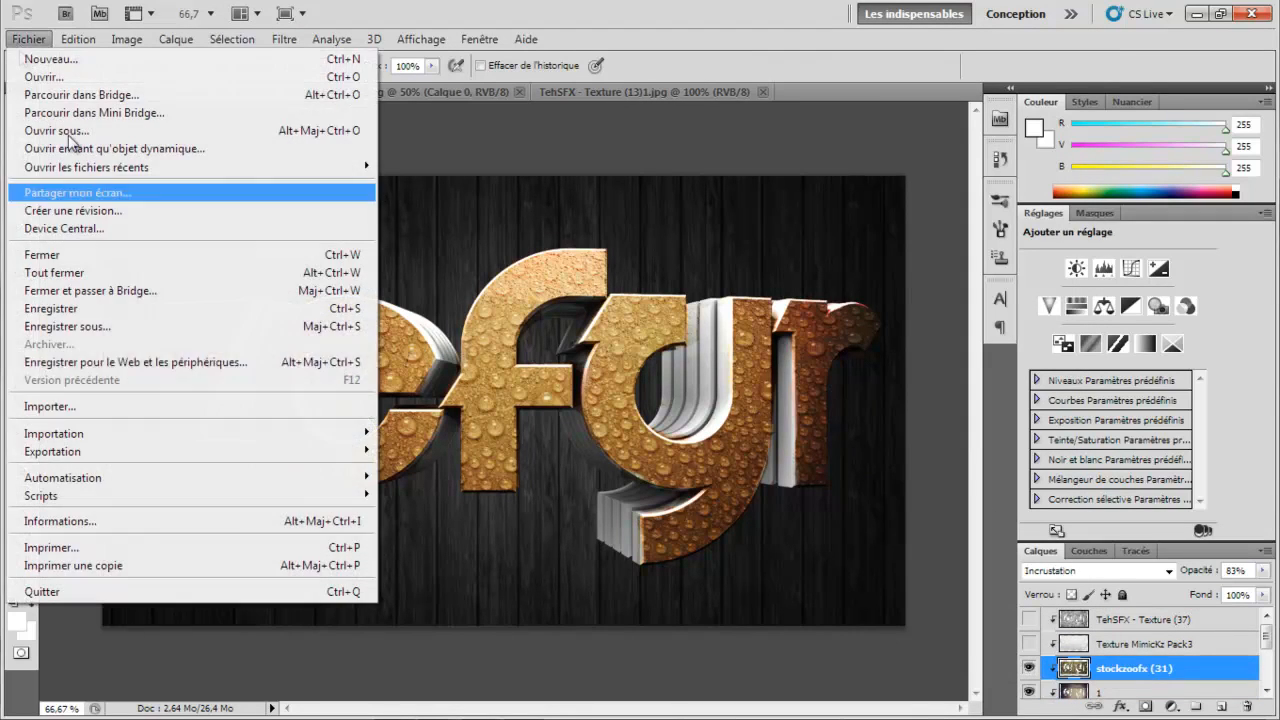
left_click(160, 362)
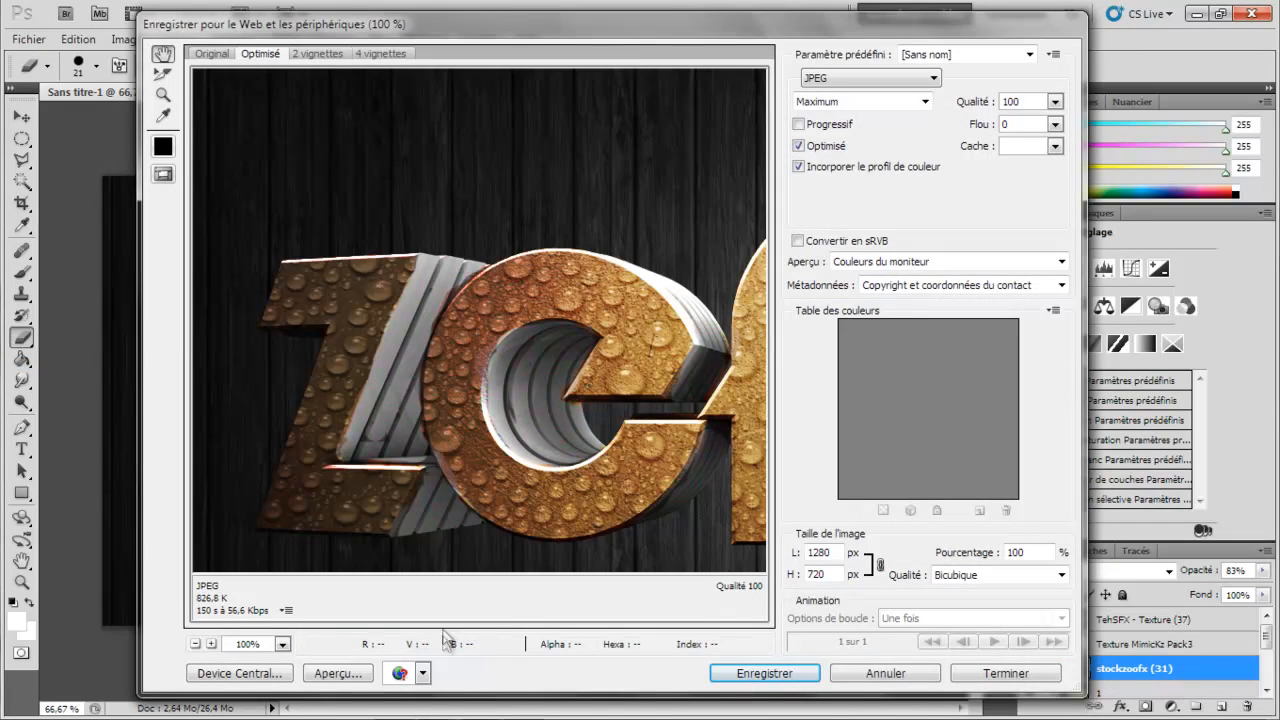
left_click(743, 674)
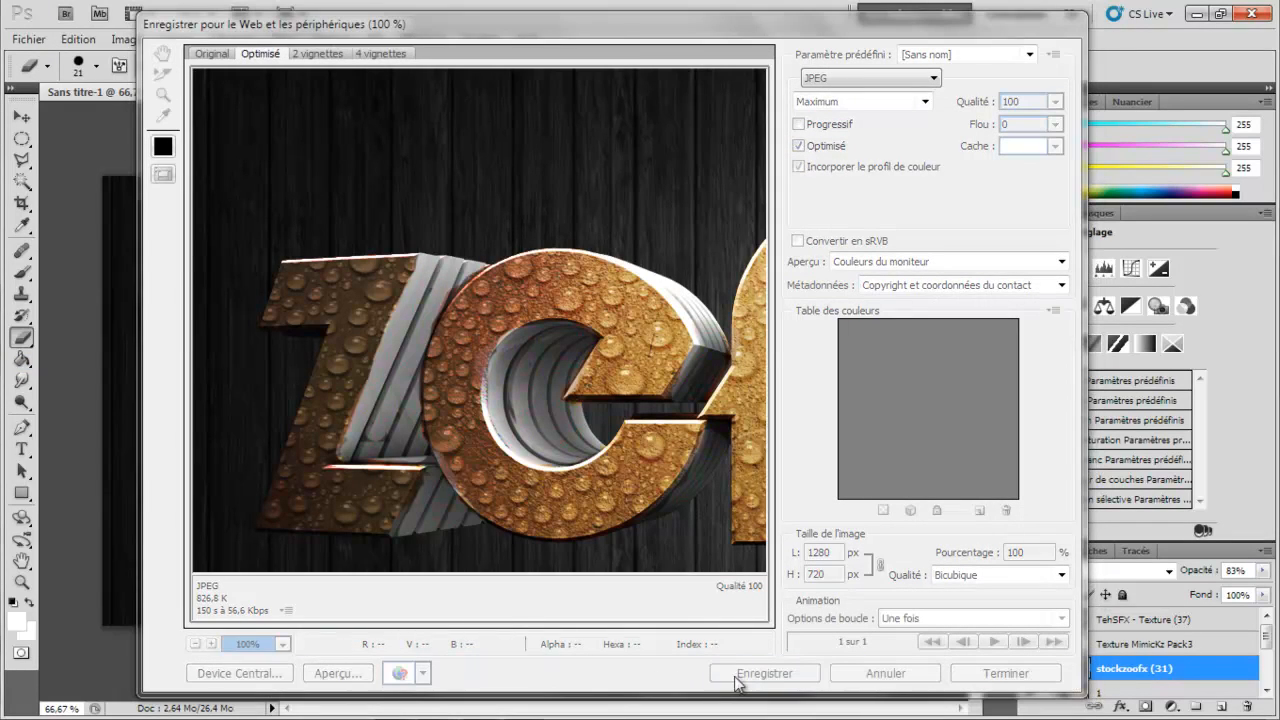
type("6")
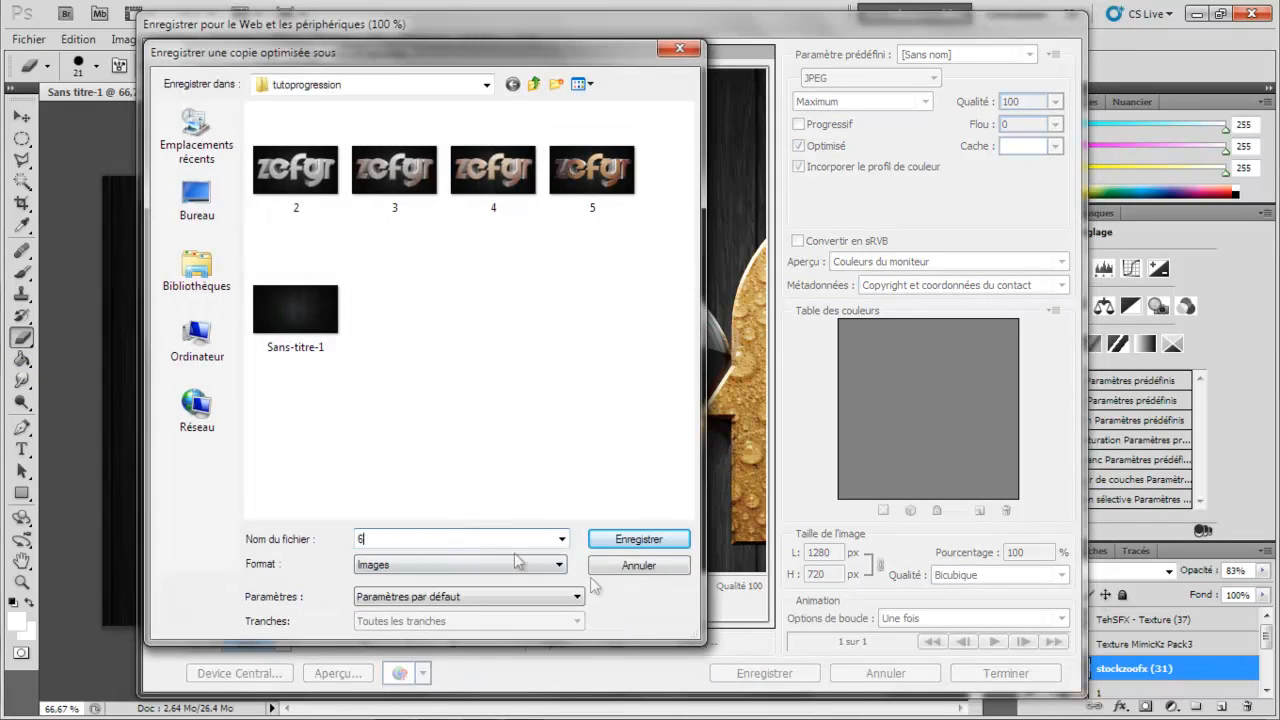
left_click(625, 544)
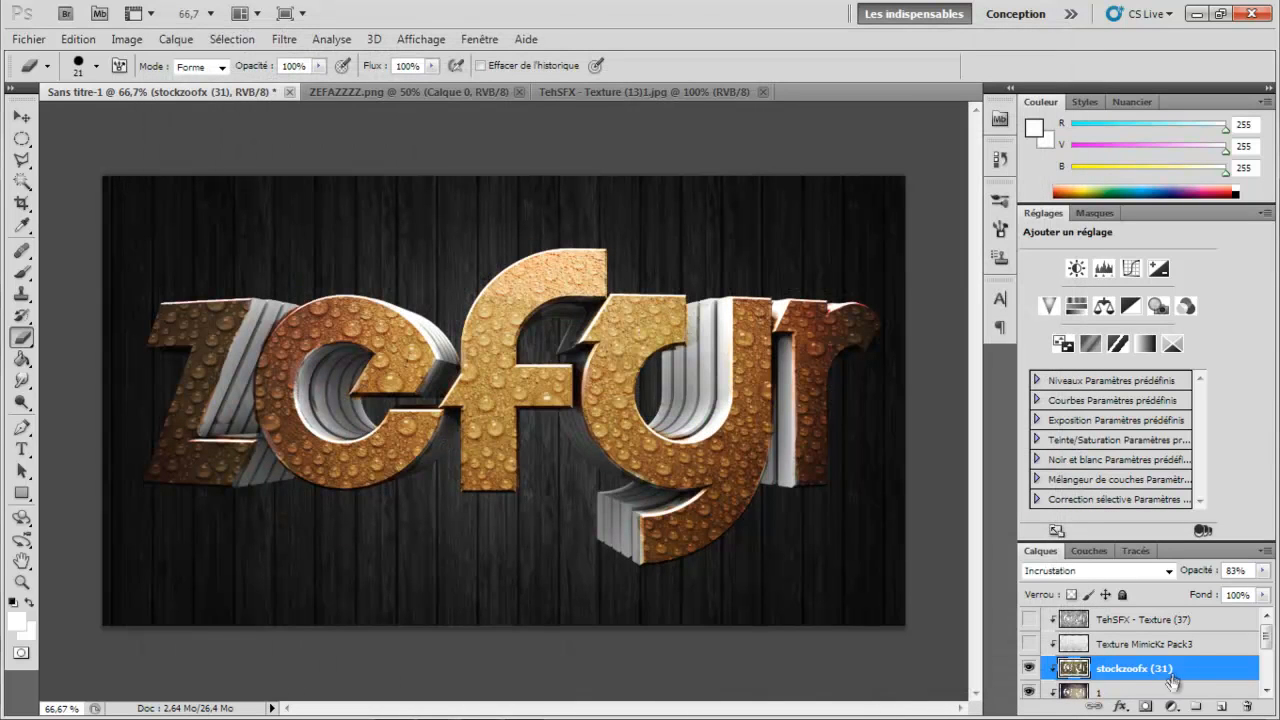
Step: Select and show the Texture MimicKz Pack3 layer, and export the image for the web as JPEG file 7 in tutoprogression
left_click(1190, 646)
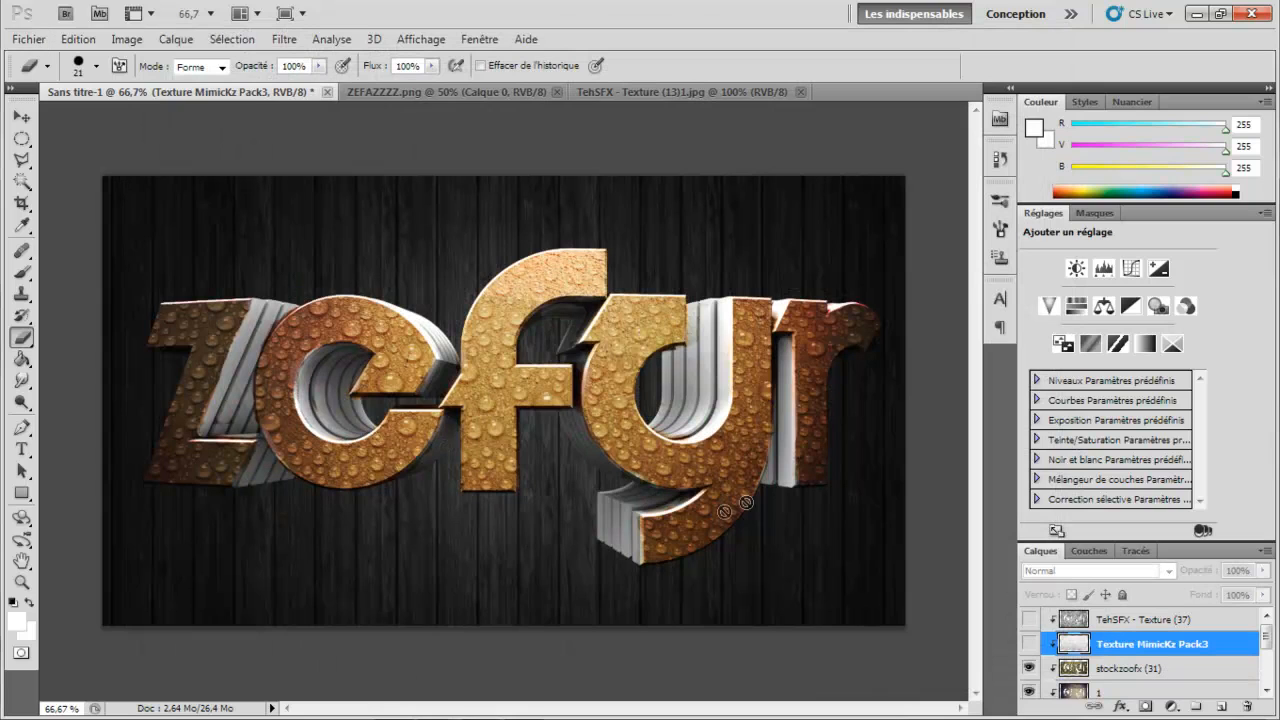
left_click(1028, 645)
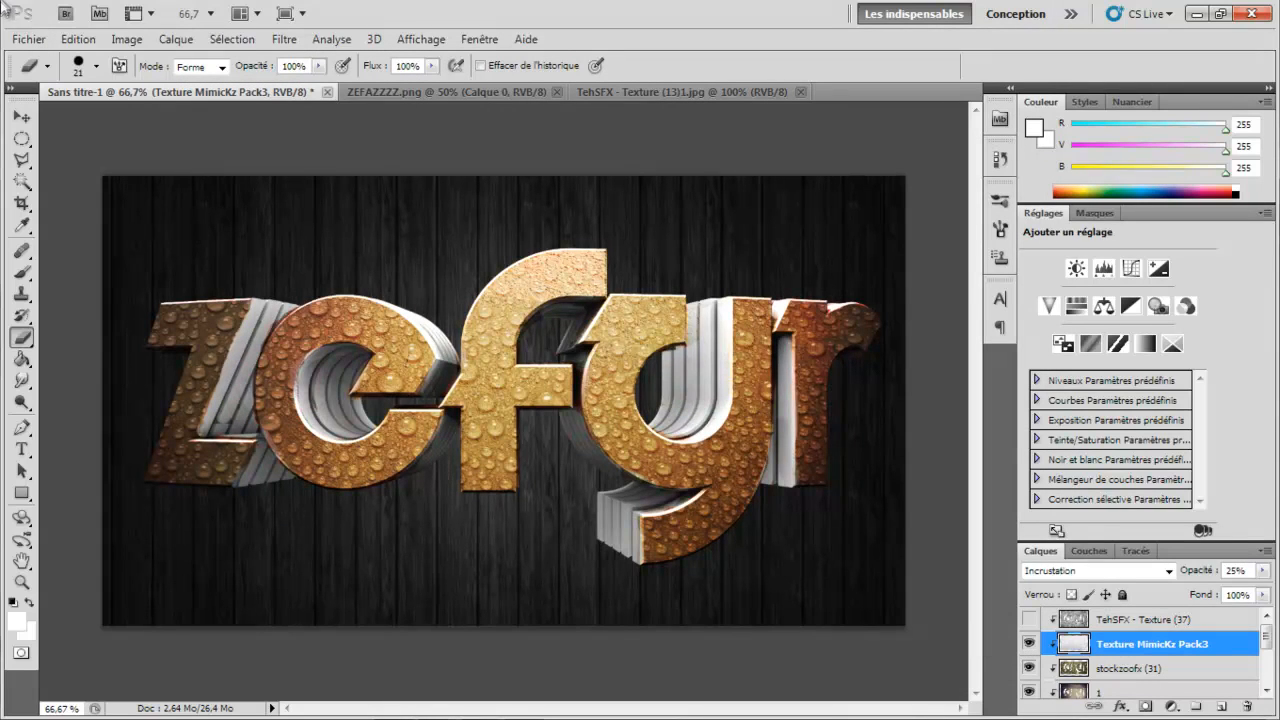
left_click(28, 39)
left_click(174, 368)
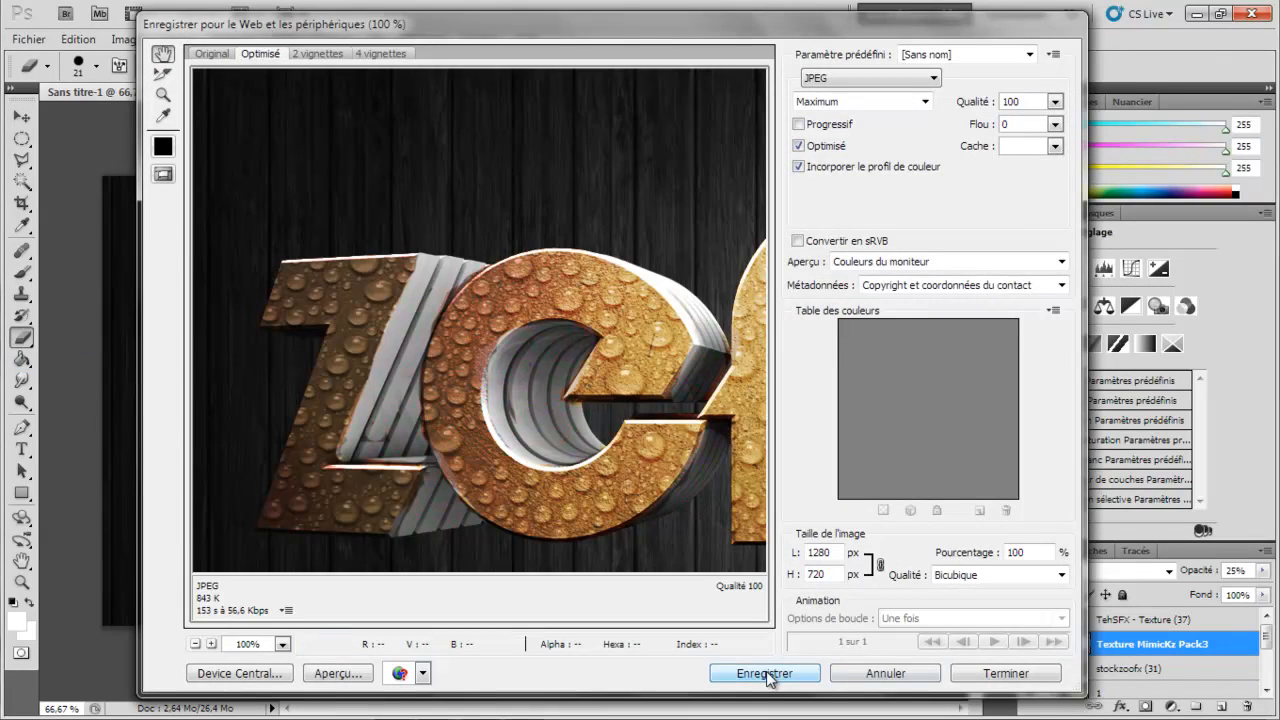
left_click(764, 673)
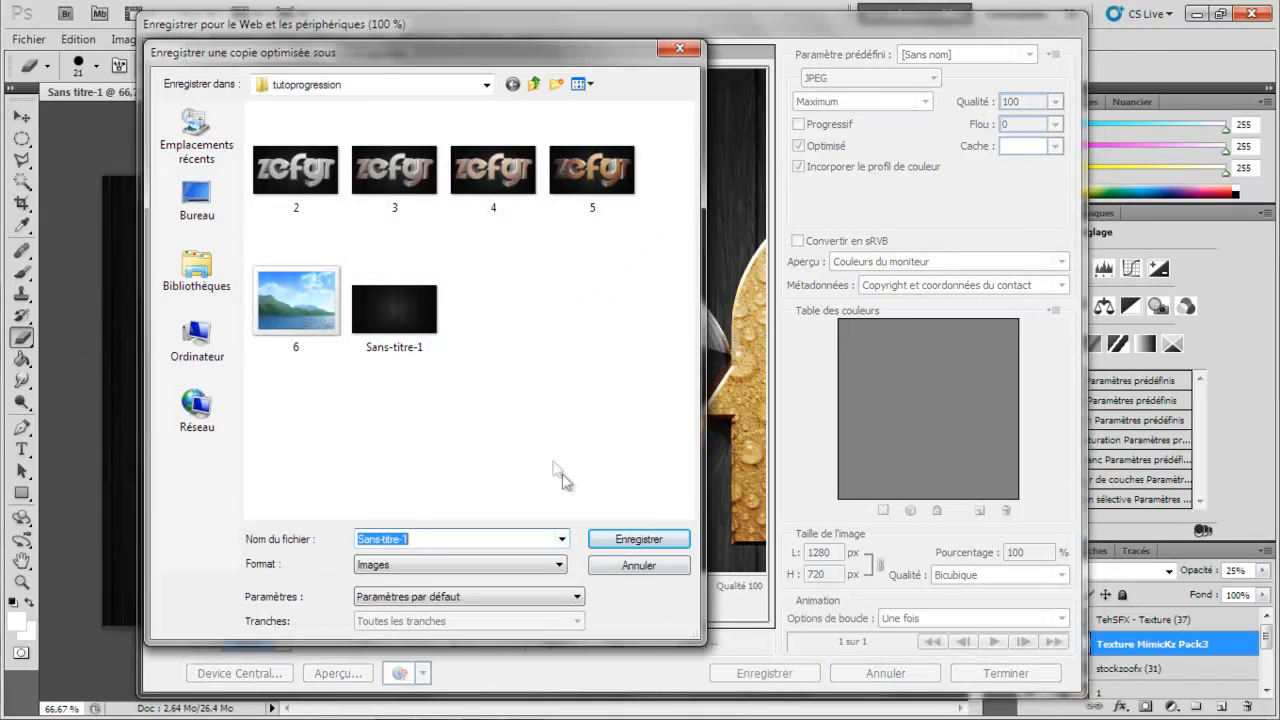
type("7")
left_click(638, 540)
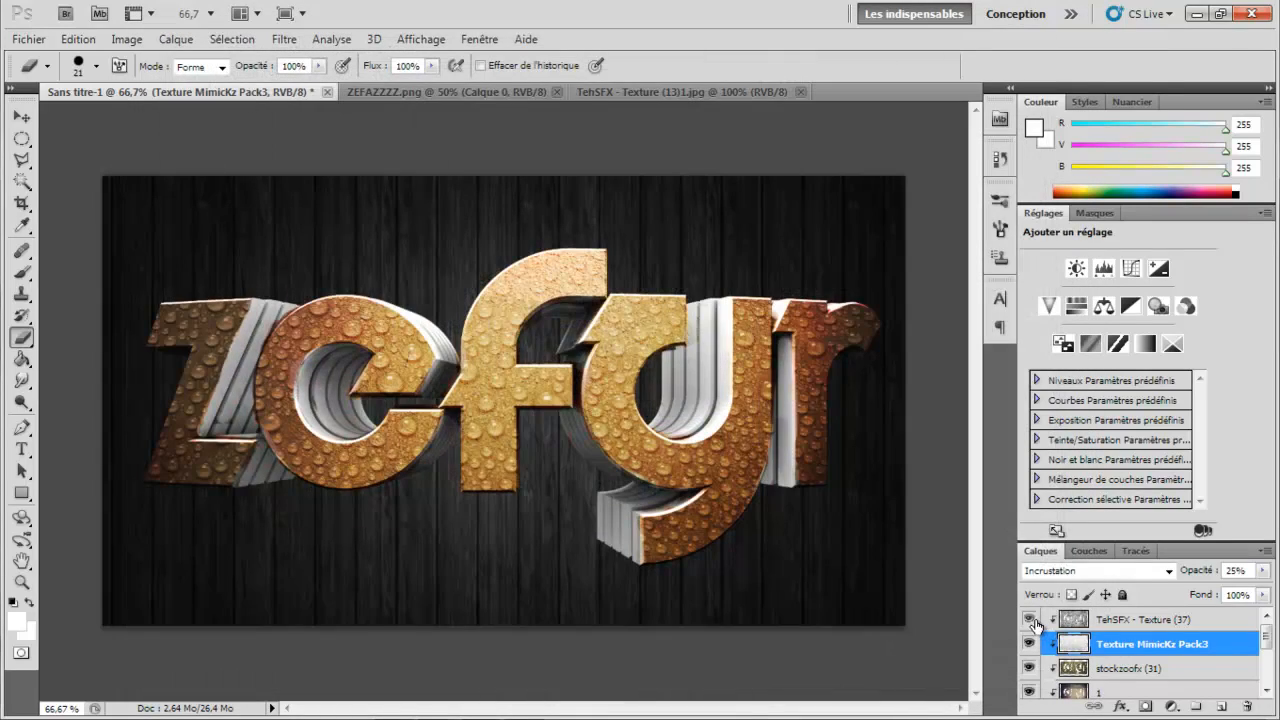
Step: Show and select the TehSFX - Texture (37) layer, and export the image for the web as JPEG file 8 in tutoprogression
left_click(1029, 620)
left_click(1073, 619)
left_click(30, 42)
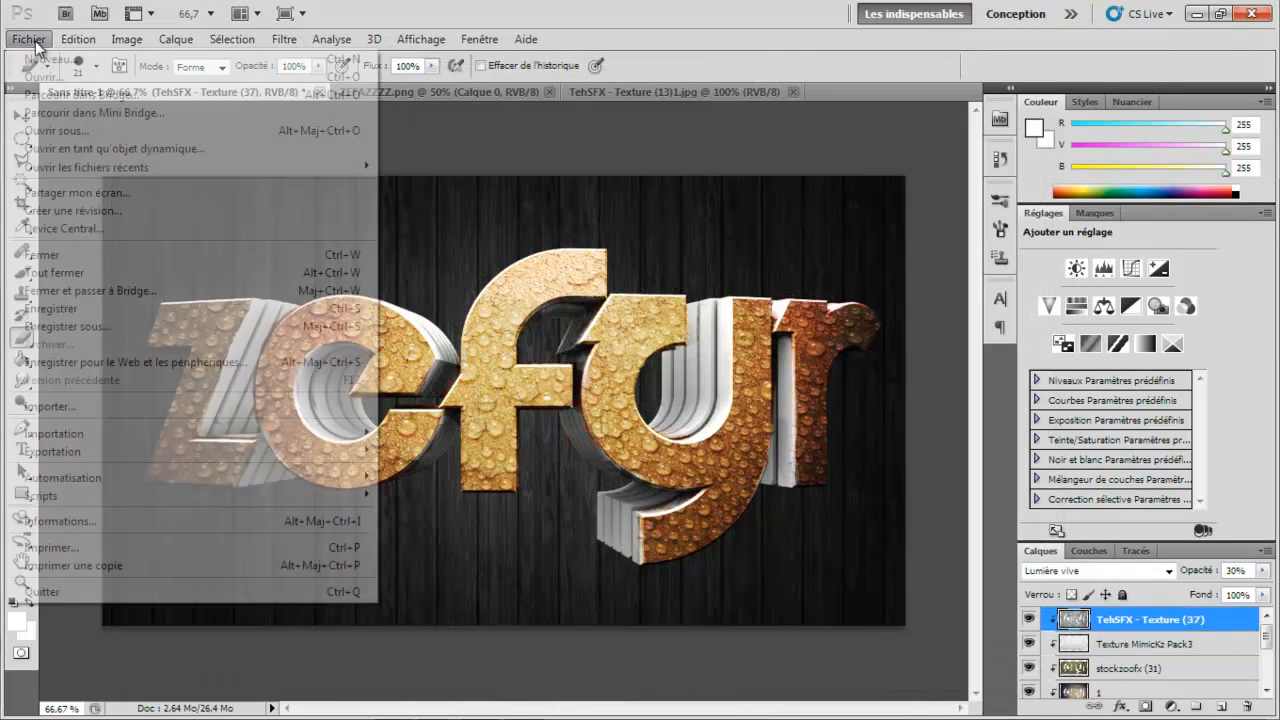
left_click(145, 366)
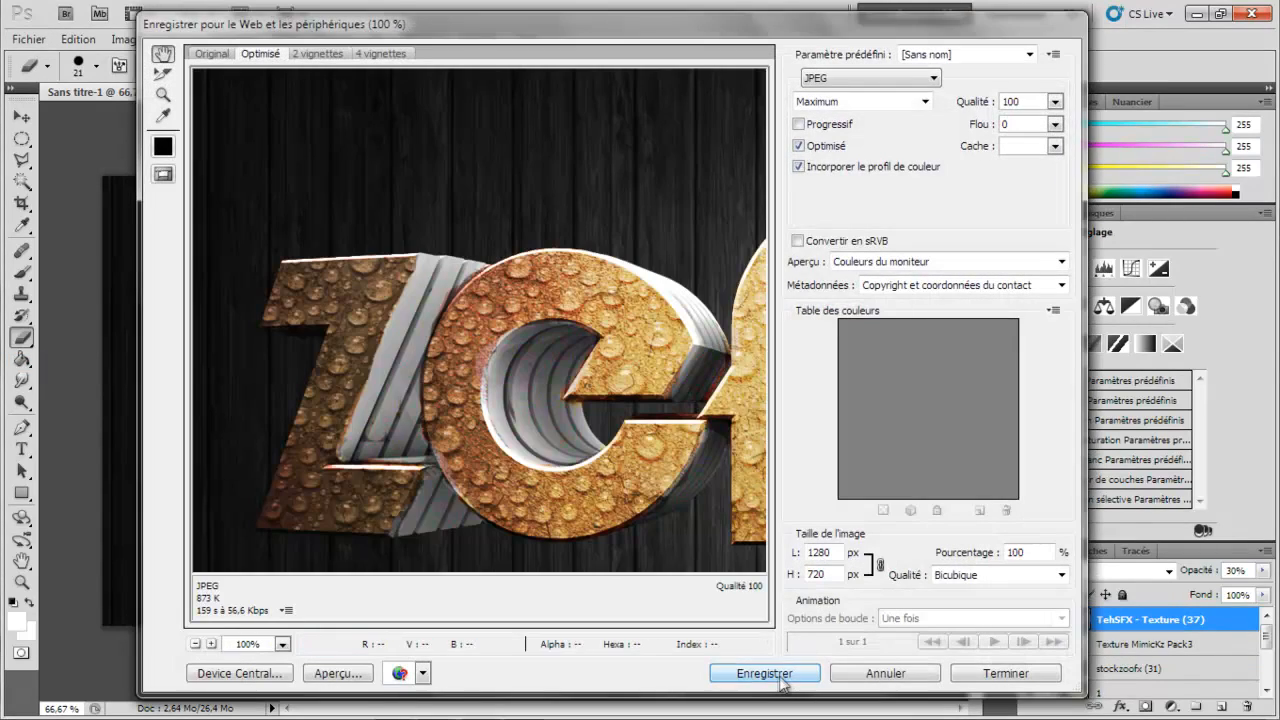
left_click(778, 680)
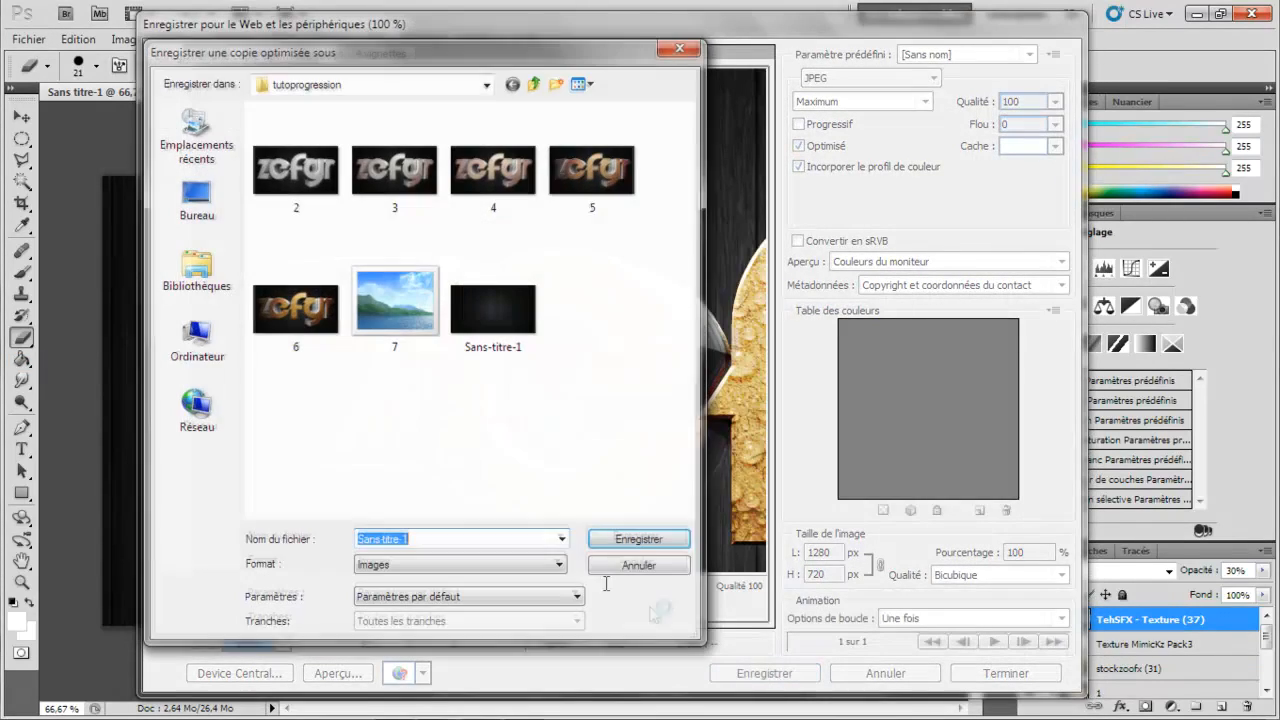
type("8")
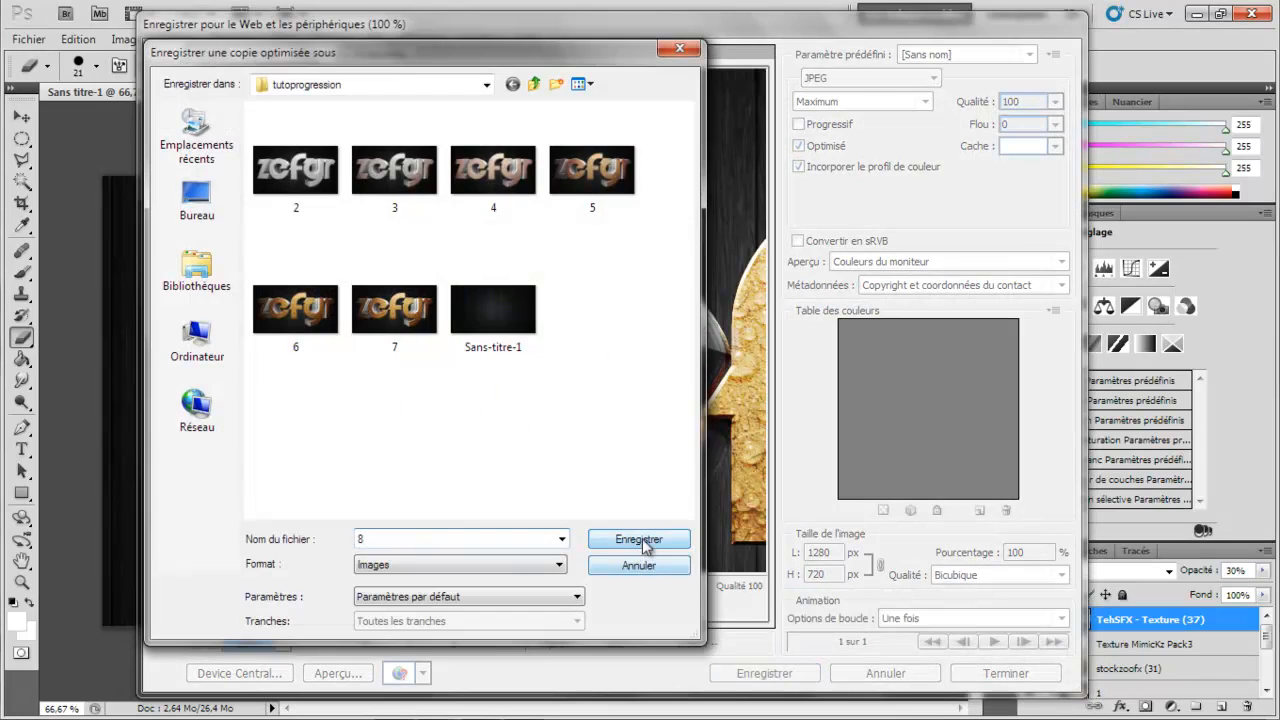
left_click(640, 542)
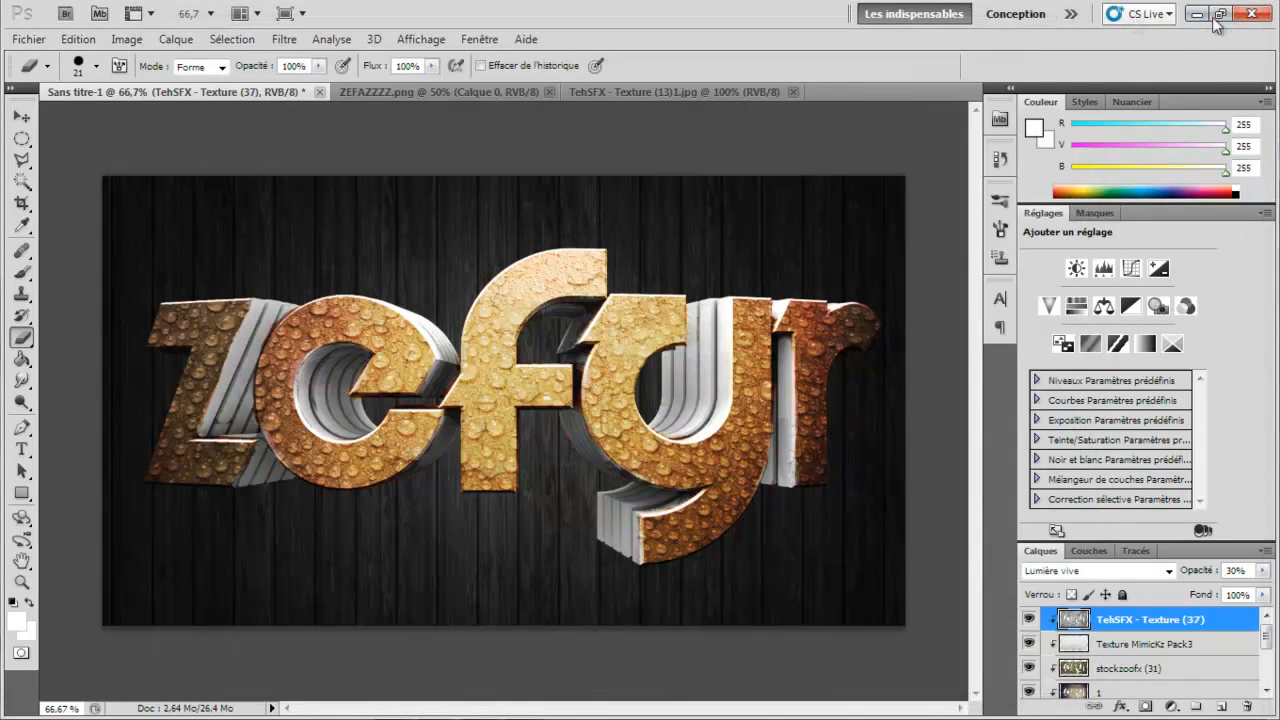
Step: Close Photoshop without saving the Sans titre-1 document, and start Vegas Pro 11.0
left_click(1249, 13)
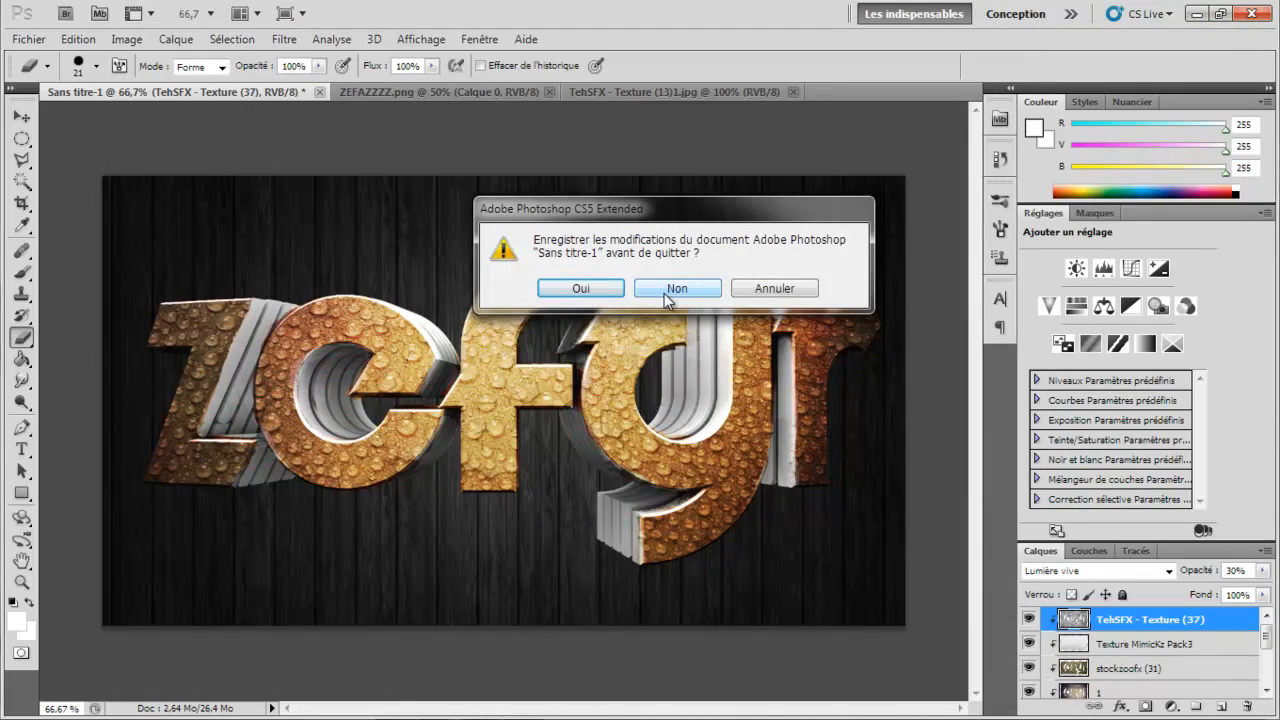
left_click(722, 289)
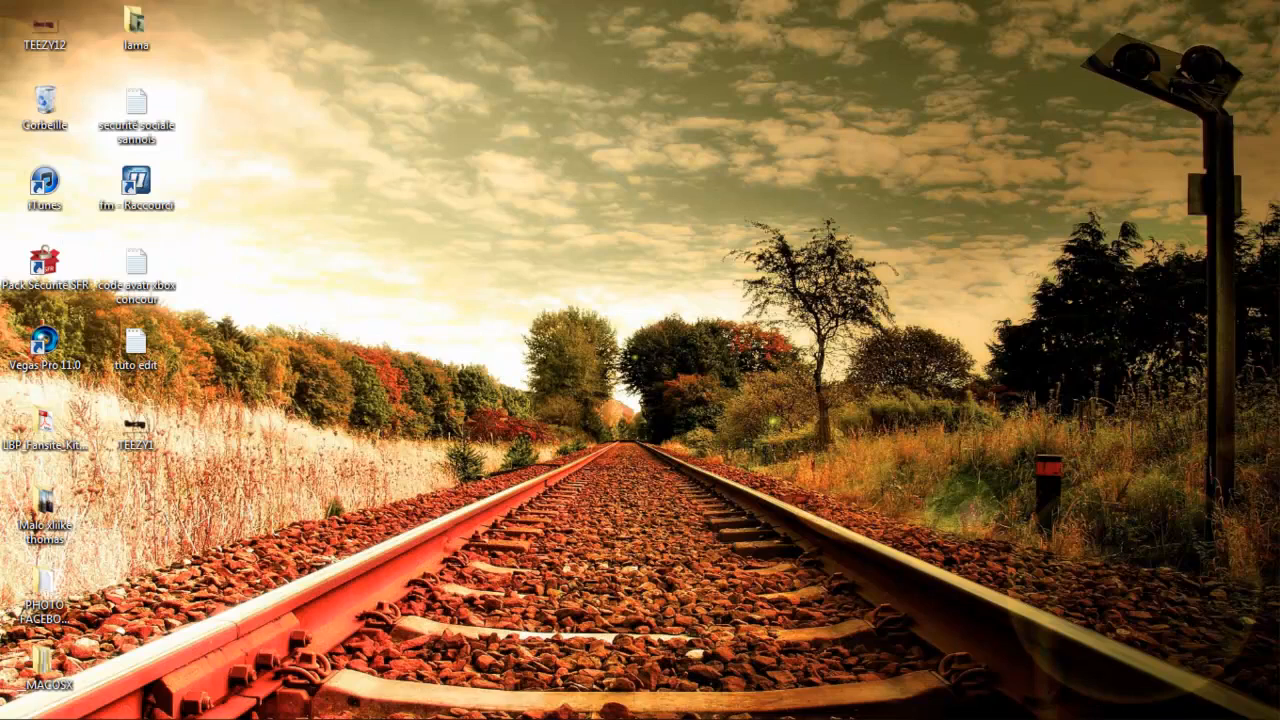
left_click(22, 706)
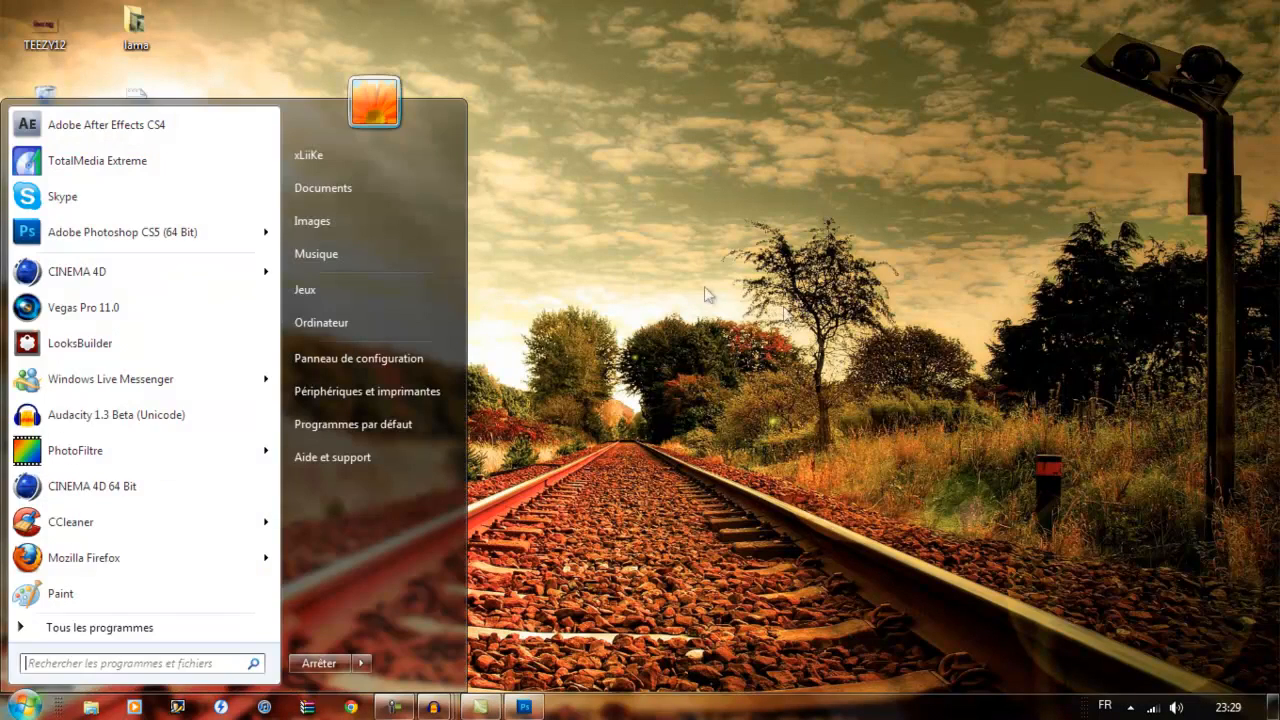
left_click(42, 312)
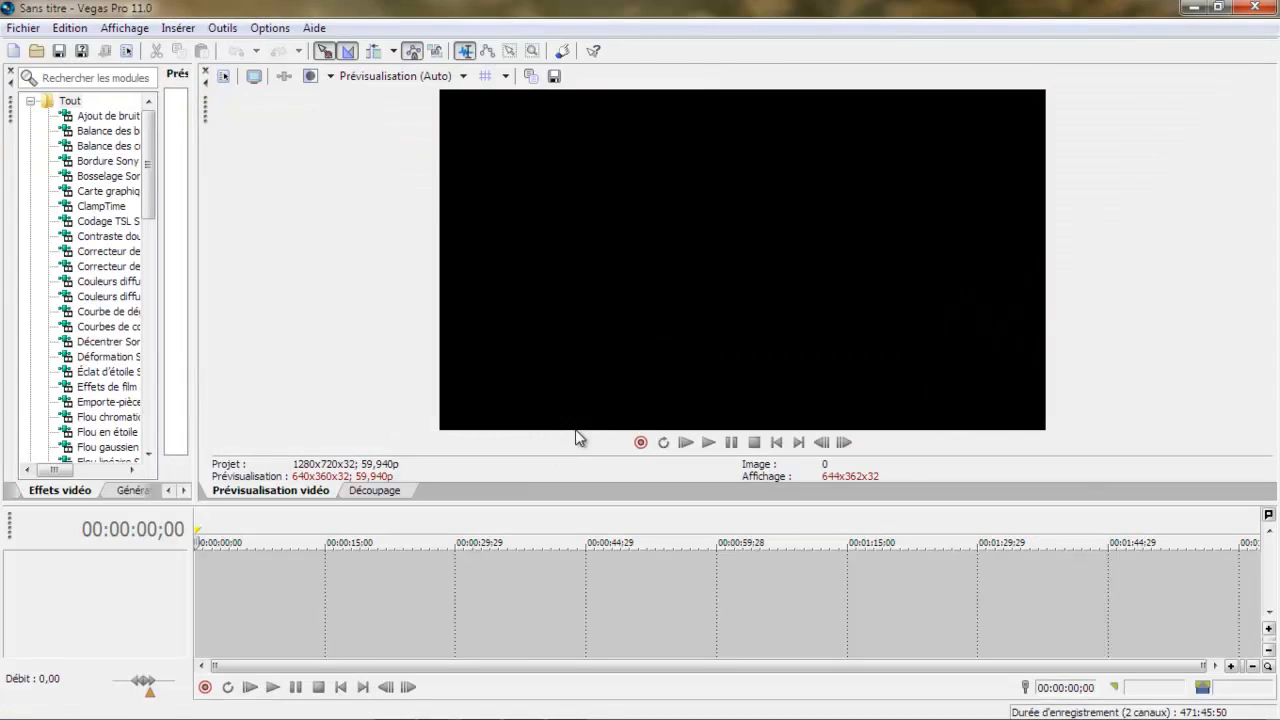
Step: Open the Sans-titre-1 image from the tutoprogression folder as the first clip on the timeline
left_click(34, 54)
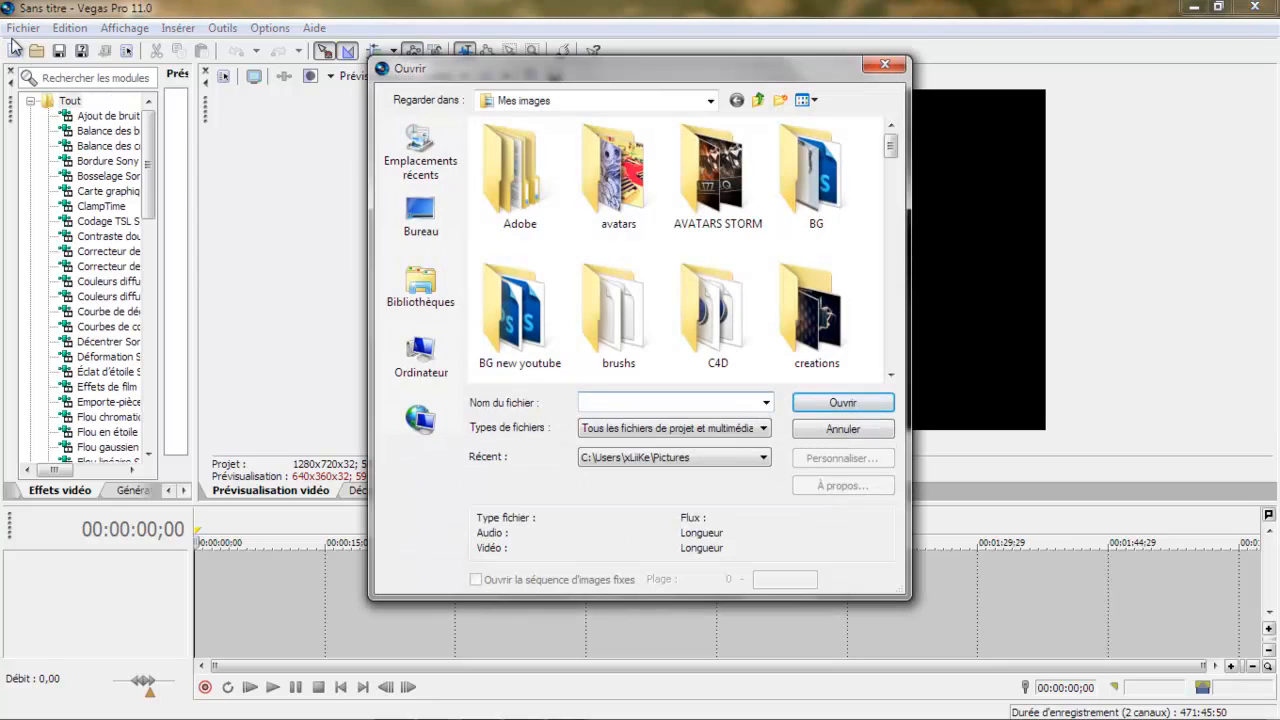
scroll(692, 262, "down", 3)
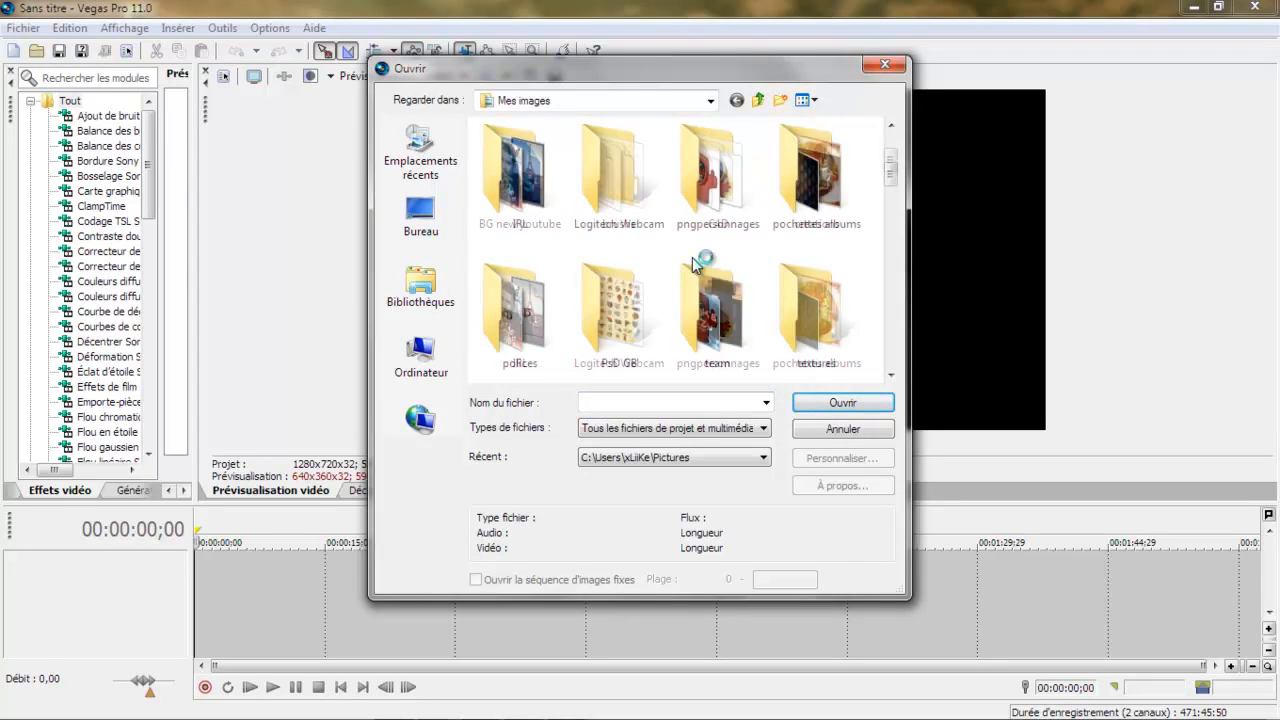
double_click(520, 318)
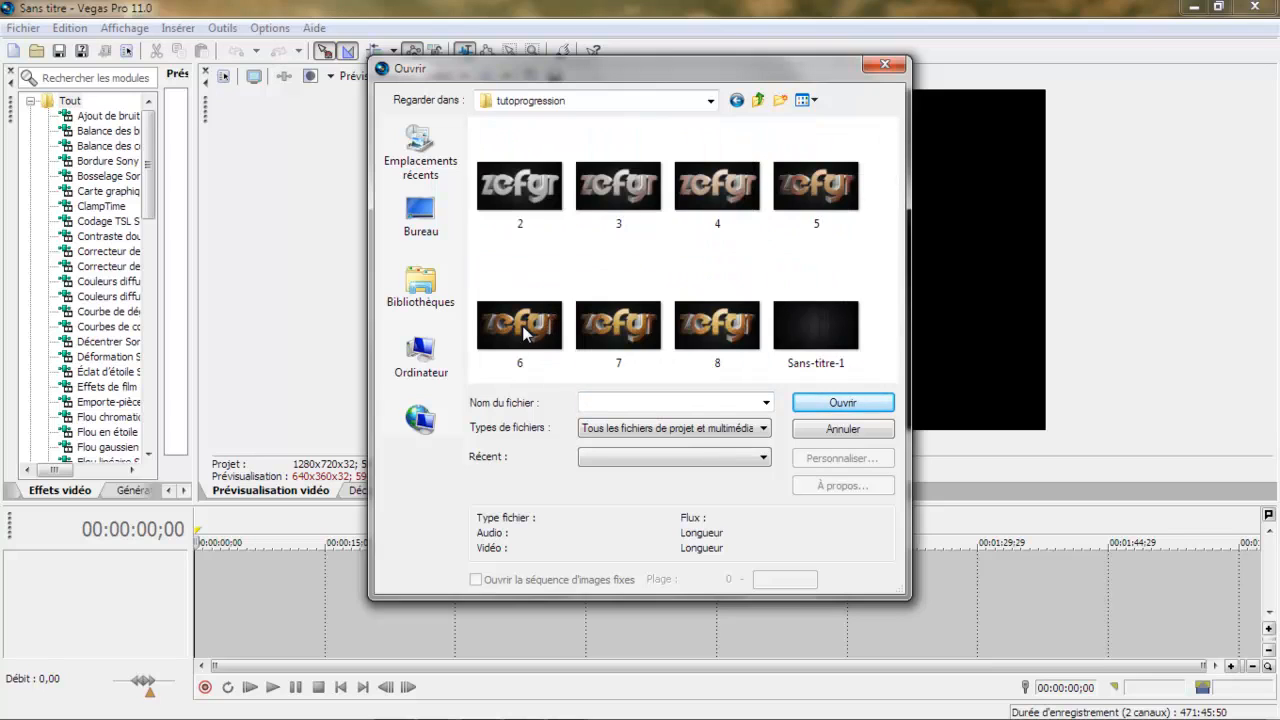
left_click(815, 328)
left_click(833, 401)
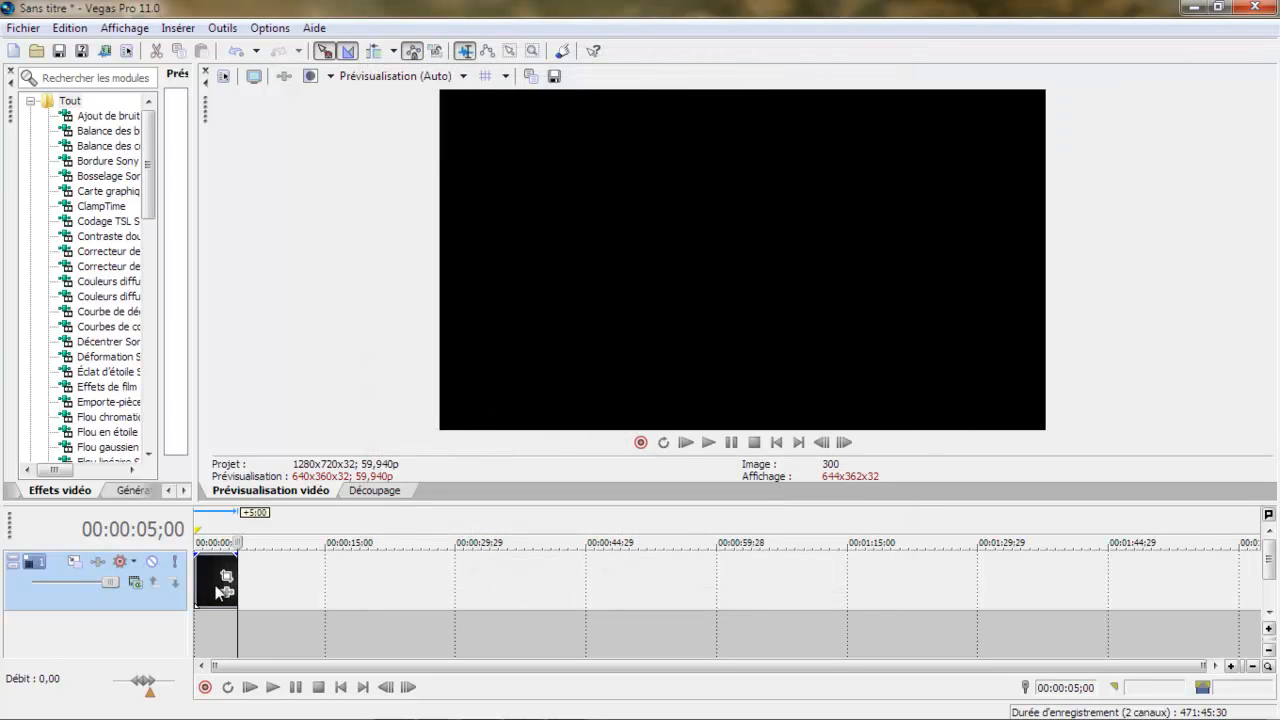
Step: Add image 2 from tutoprogression to the timeline and place it directly after the background clip
left_click(215, 590)
left_click(36, 50)
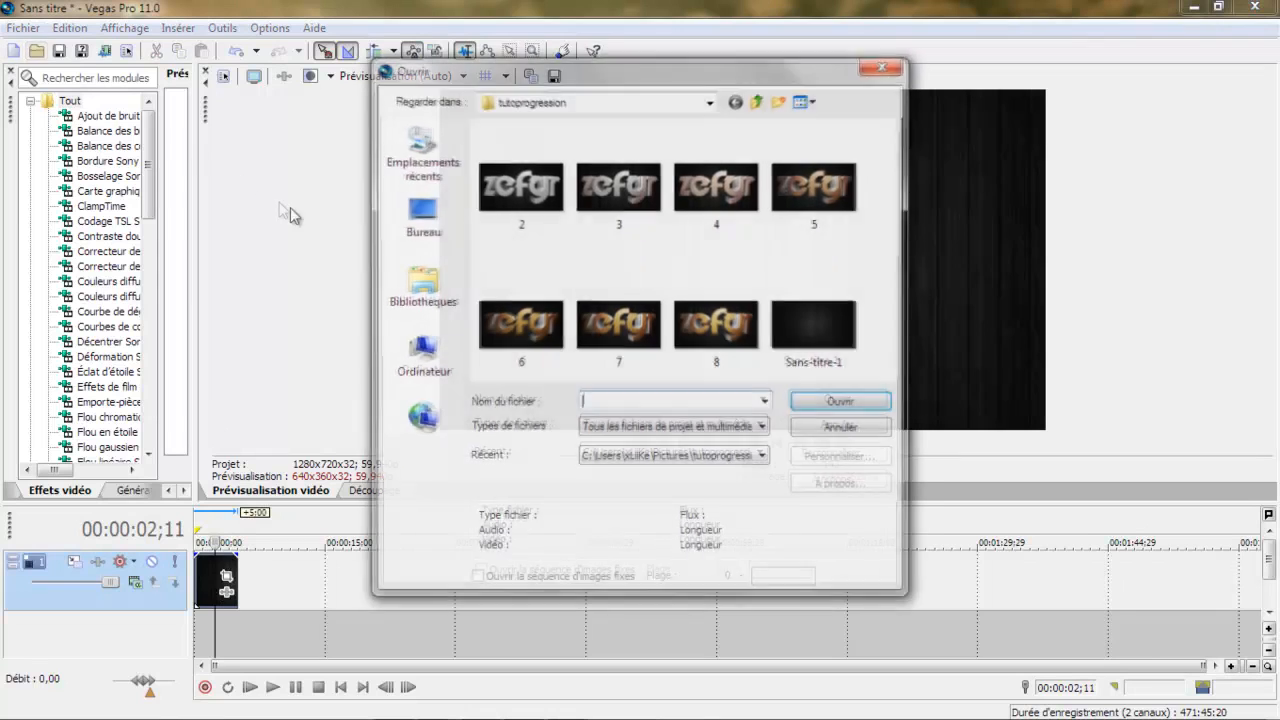
left_click(519, 186)
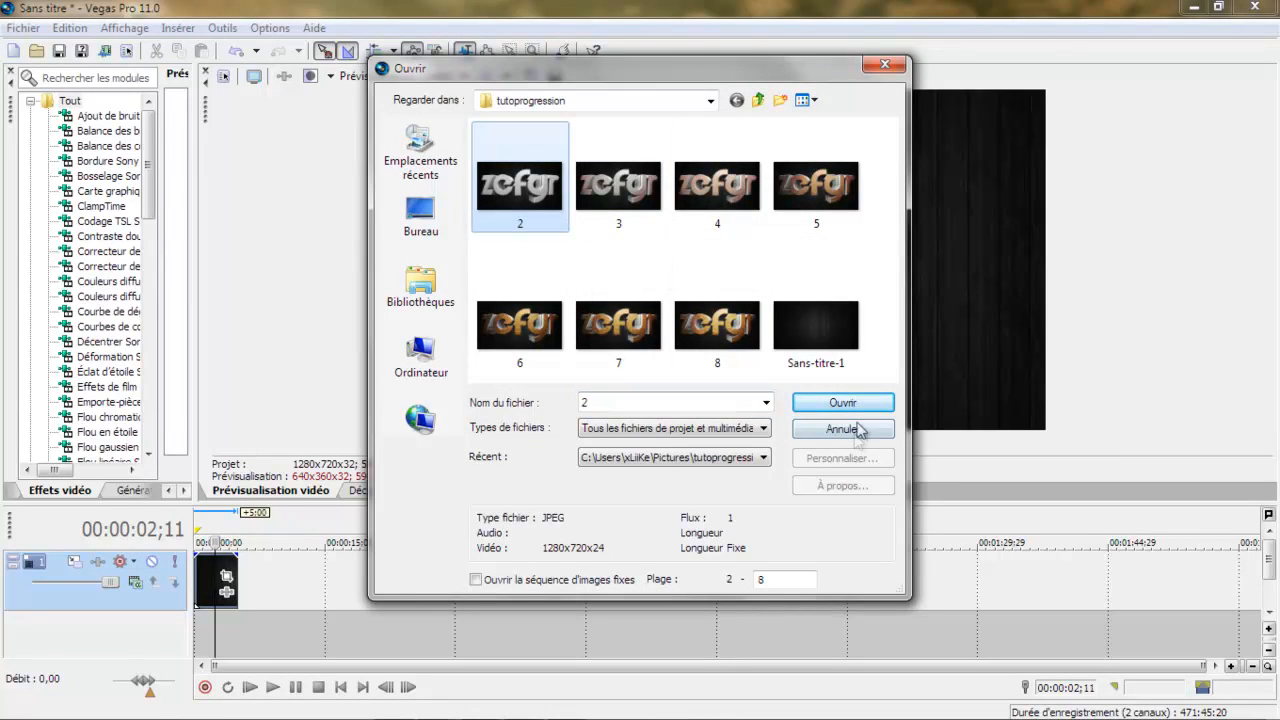
left_click(843, 402)
left_click_drag(250, 598, 273, 600)
Step: Add image 3 from tutoprogression and align its start with the end of the image 2 clip
left_click(36, 50)
left_click(617, 240)
left_click(875, 405)
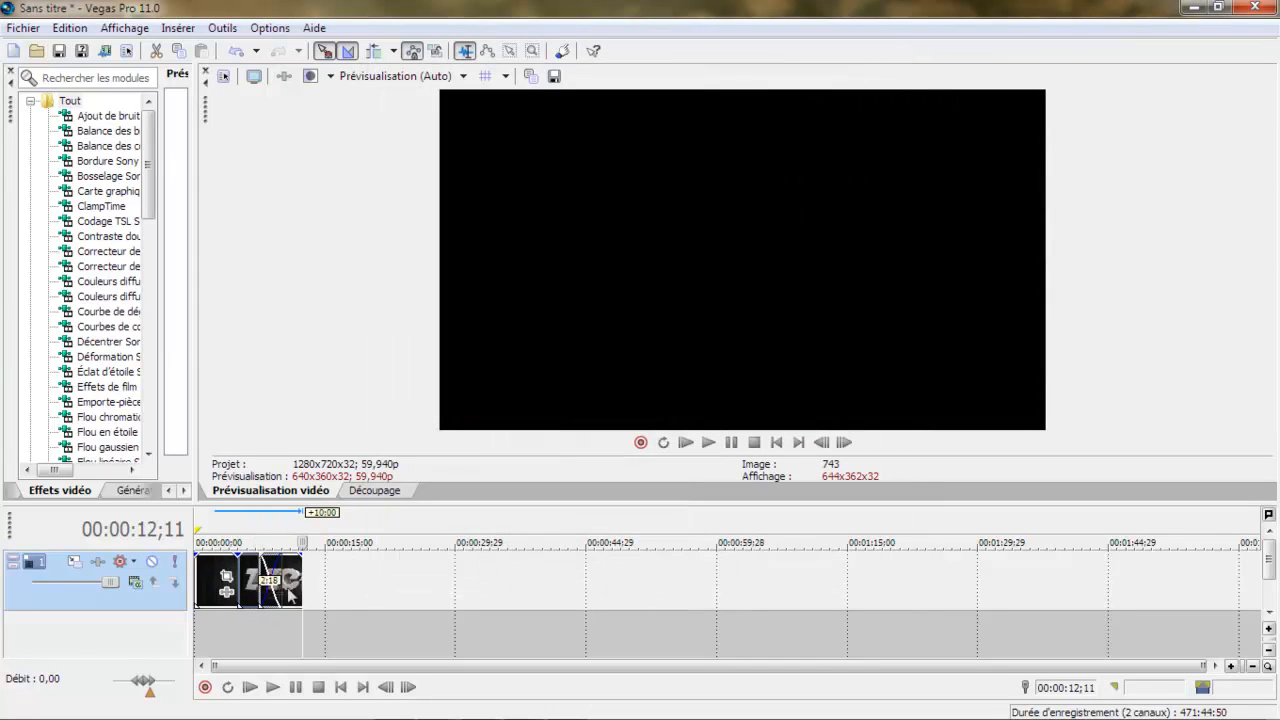
mouse_move(290, 600)
left_mouse_down()
mouse_move(336, 605)
mouse_move(314, 606)
left_mouse_up()
scroll(345, 632, "up", 5)
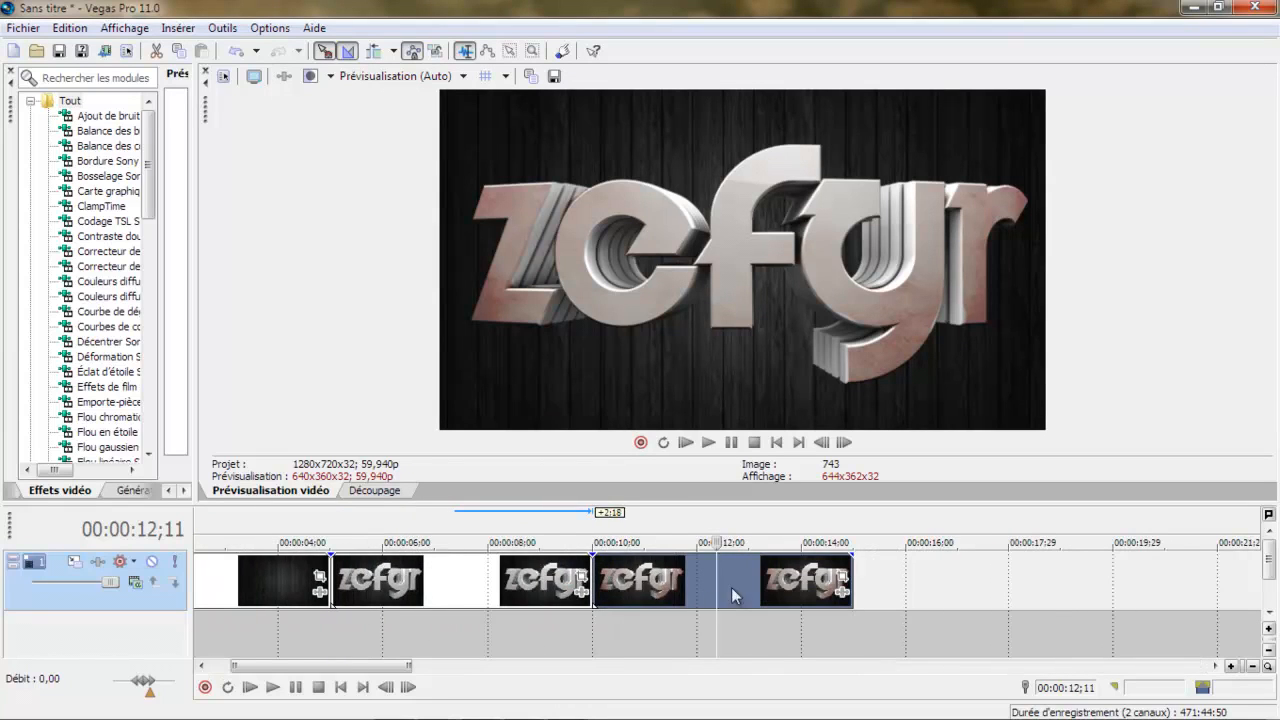
mouse_move(653, 587)
left_mouse_down()
mouse_move(598, 585)
mouse_move(651, 583)
left_mouse_up()
scroll(630, 578, "down", 2)
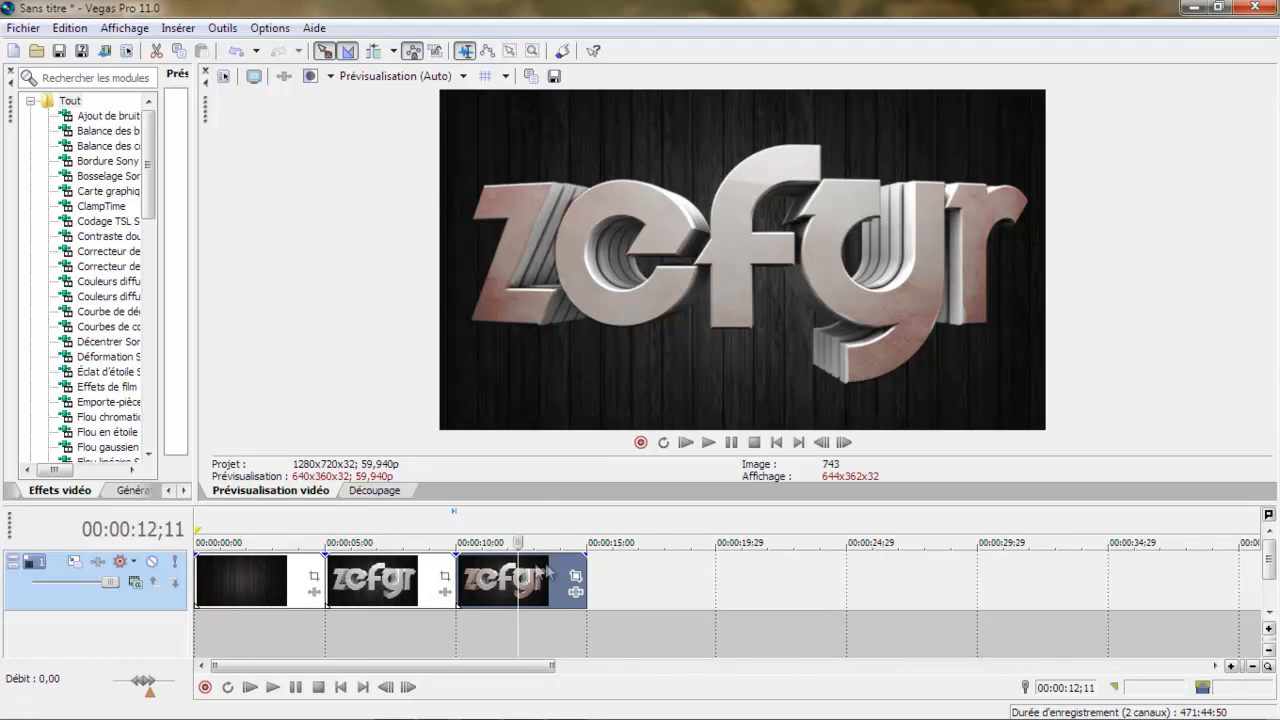
scroll(630, 578, "down", 1)
Step: Add images 4 and 5 from tutoprogression to the timeline, each placed directly after the preceding clip
left_click(36, 50)
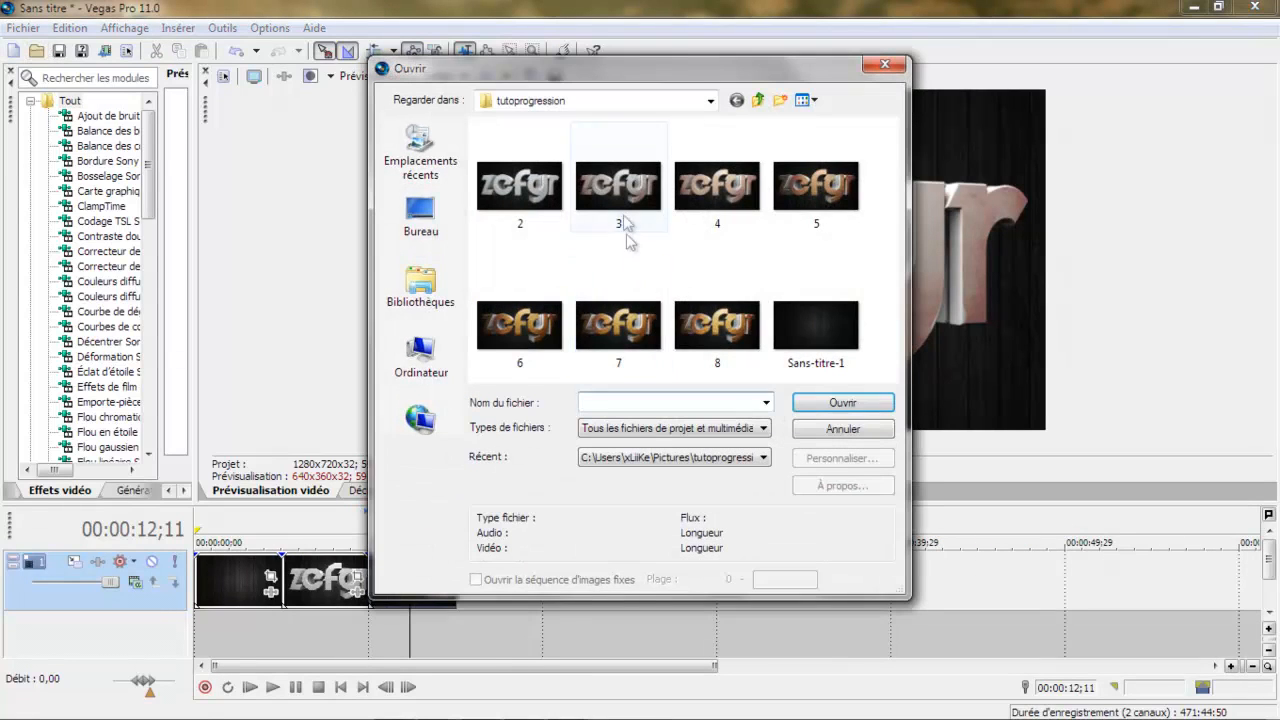
left_click(760, 289)
left_click(842, 402)
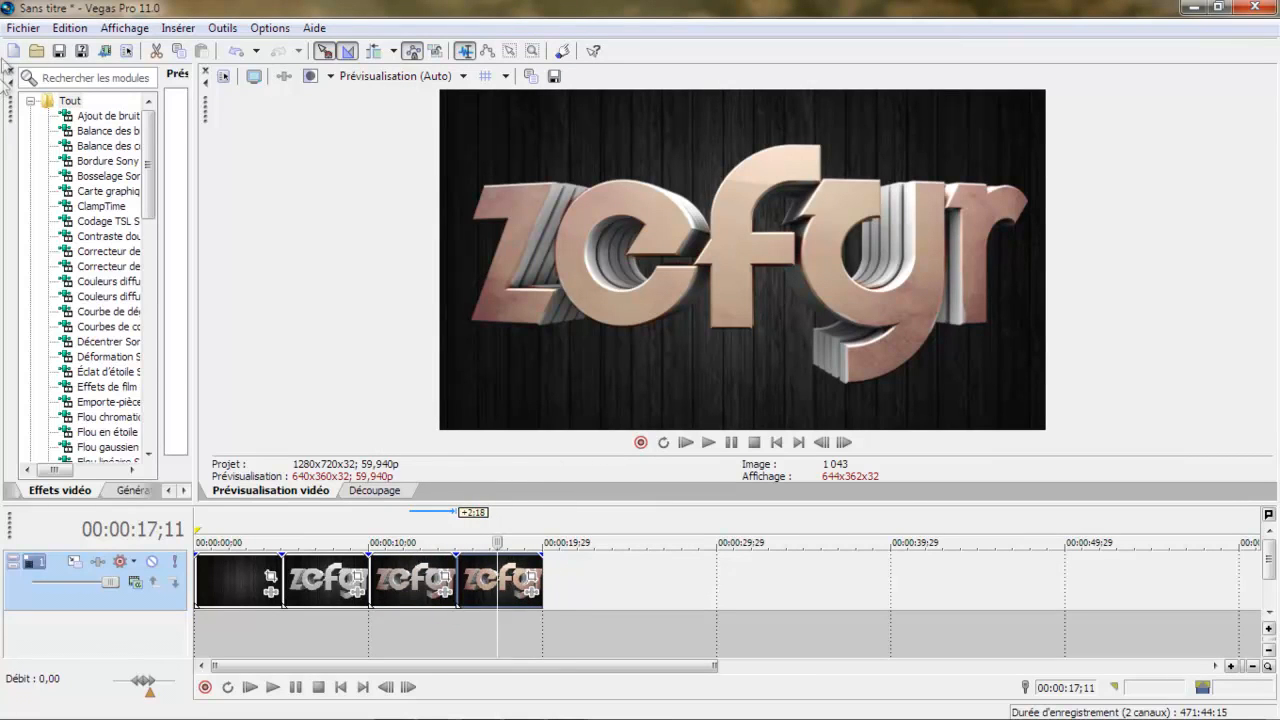
left_click(43, 50)
left_click(800, 195)
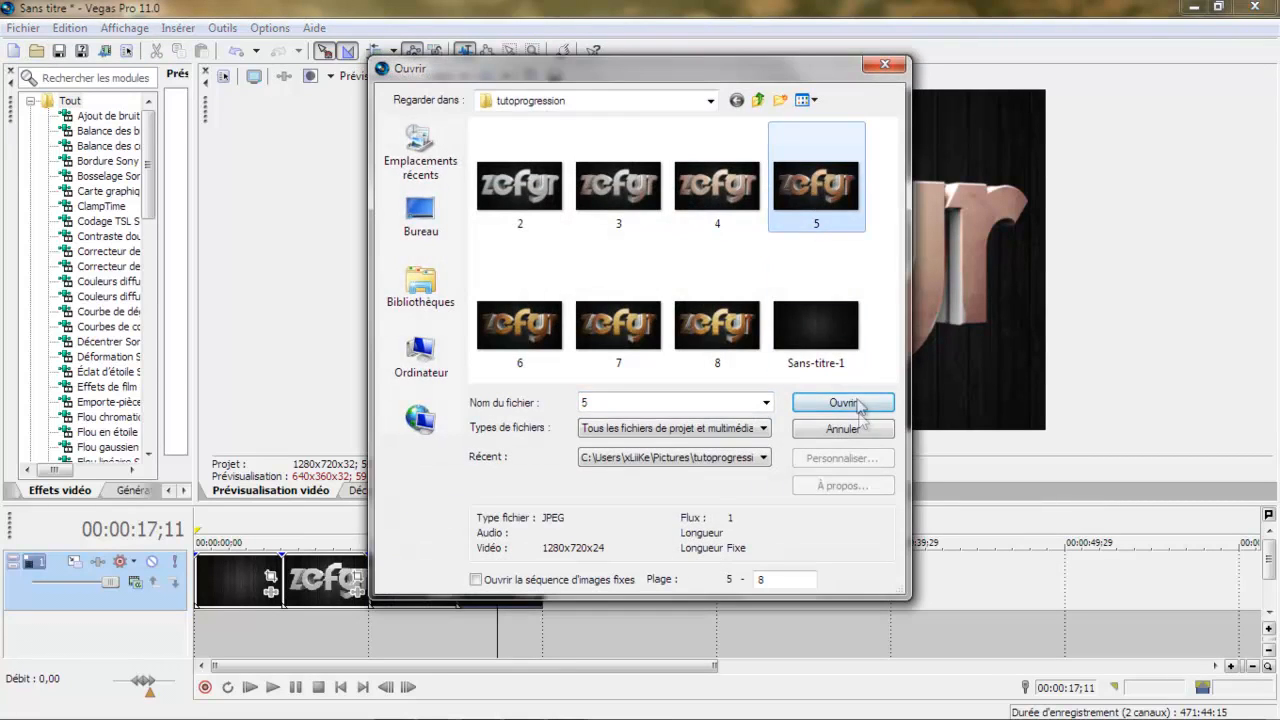
left_click(840, 400)
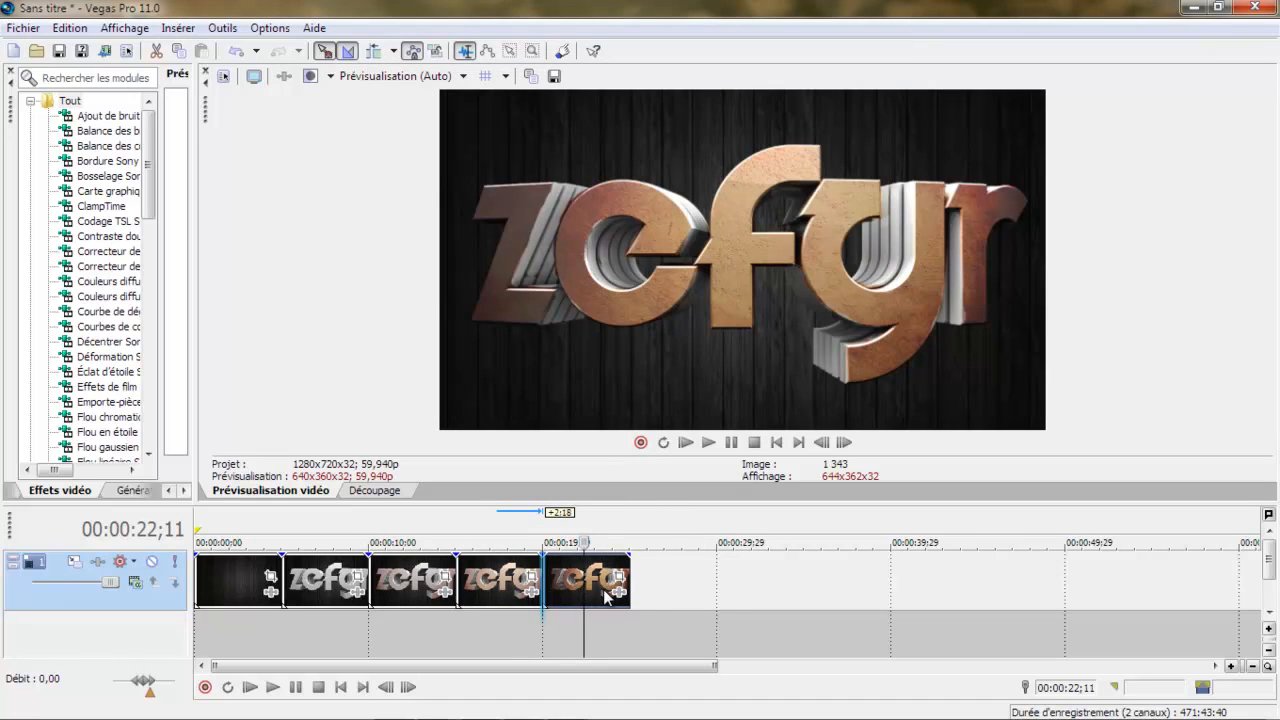
Step: Add images 6 and 7 from tutoprogression to the timeline, each butted against the end of the previous clip
left_click(36, 50)
left_click(520, 325)
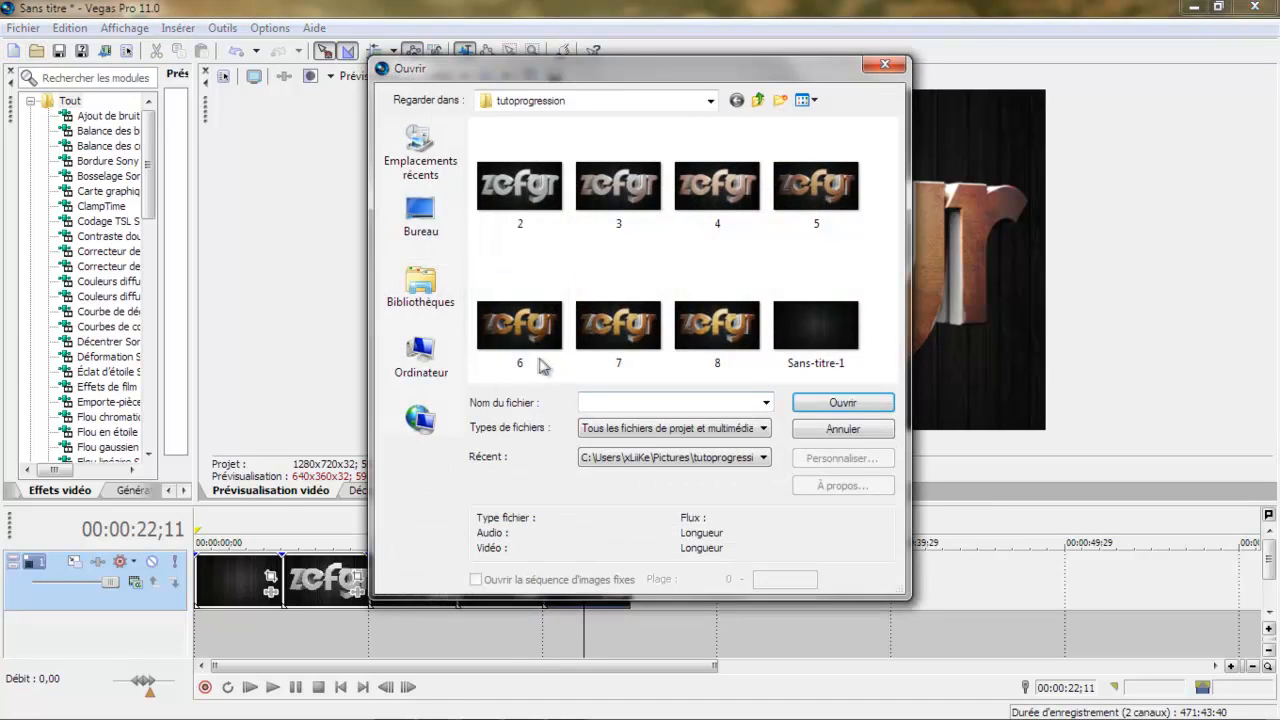
left_click(800, 402)
mouse_move(712, 590)
left_mouse_down()
mouse_move(680, 592)
mouse_move(691, 591)
left_mouse_up()
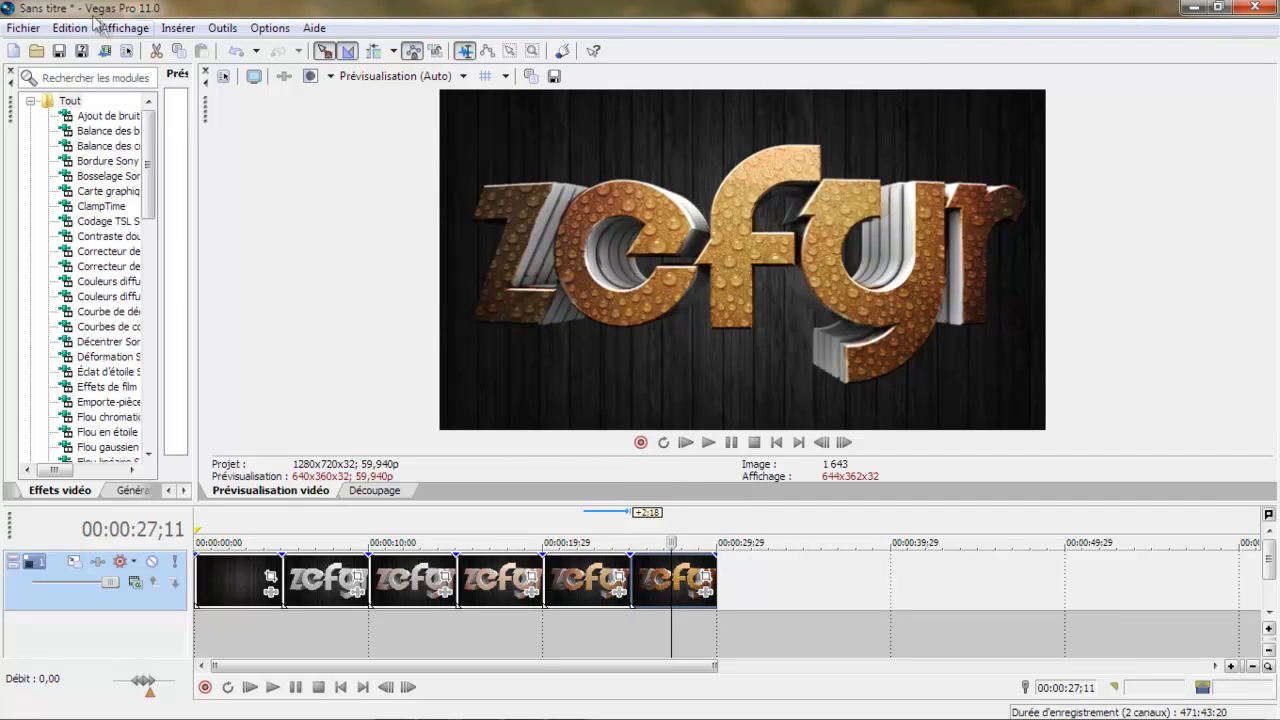
left_click(36, 50)
left_click(618, 325)
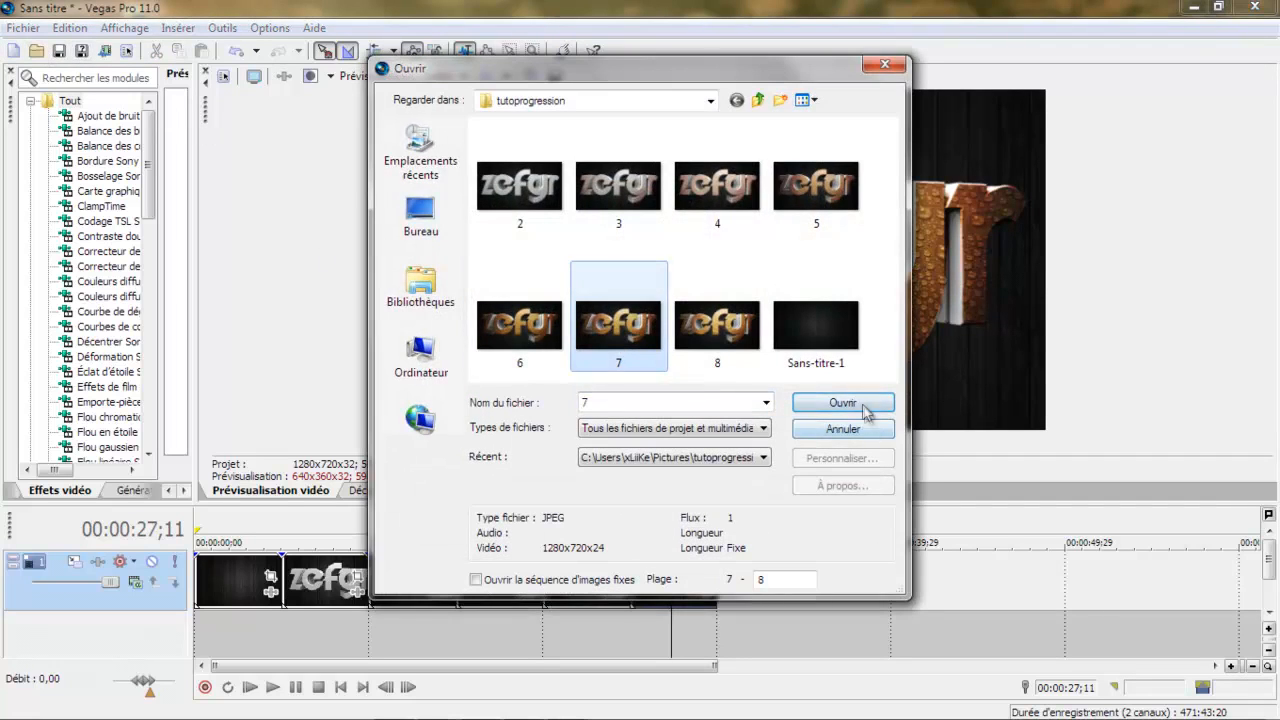
left_click(862, 404)
left_click_drag(742, 600, 780, 608)
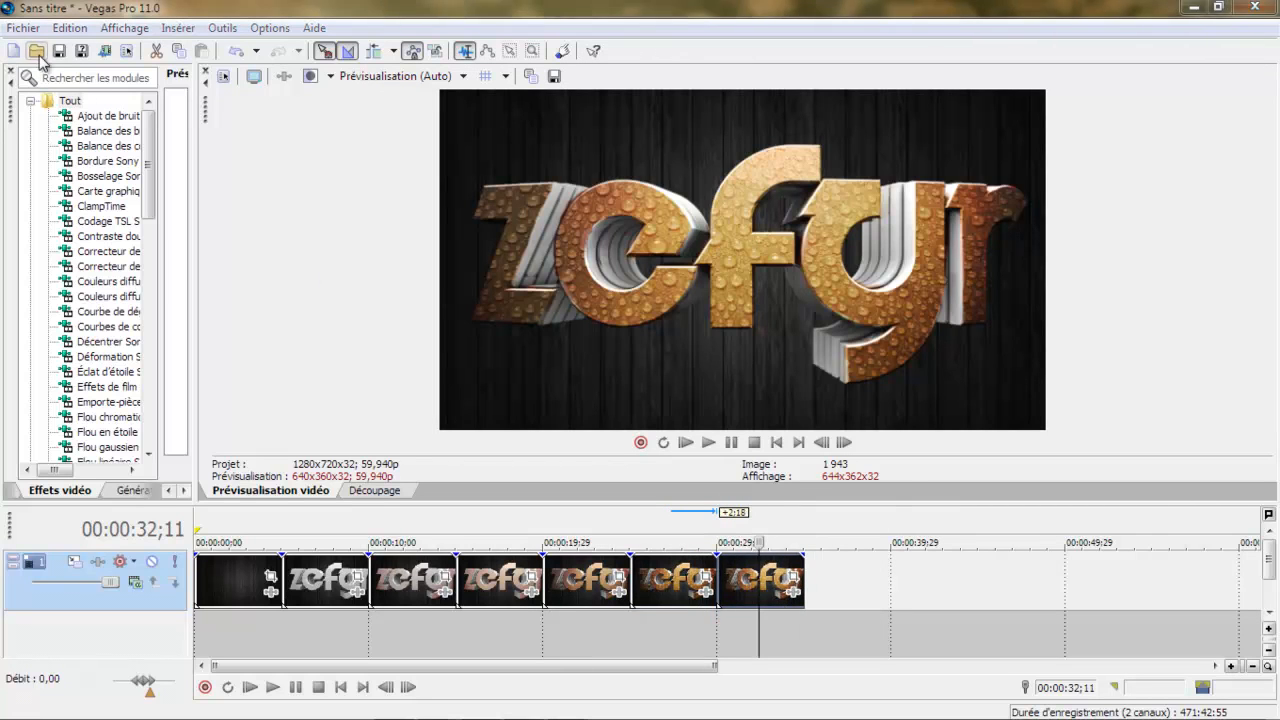
Step: Add image 8 from tutoprogression and place it directly after image 7 as the last clip
left_click(36, 50)
left_click(717, 322)
left_click(842, 404)
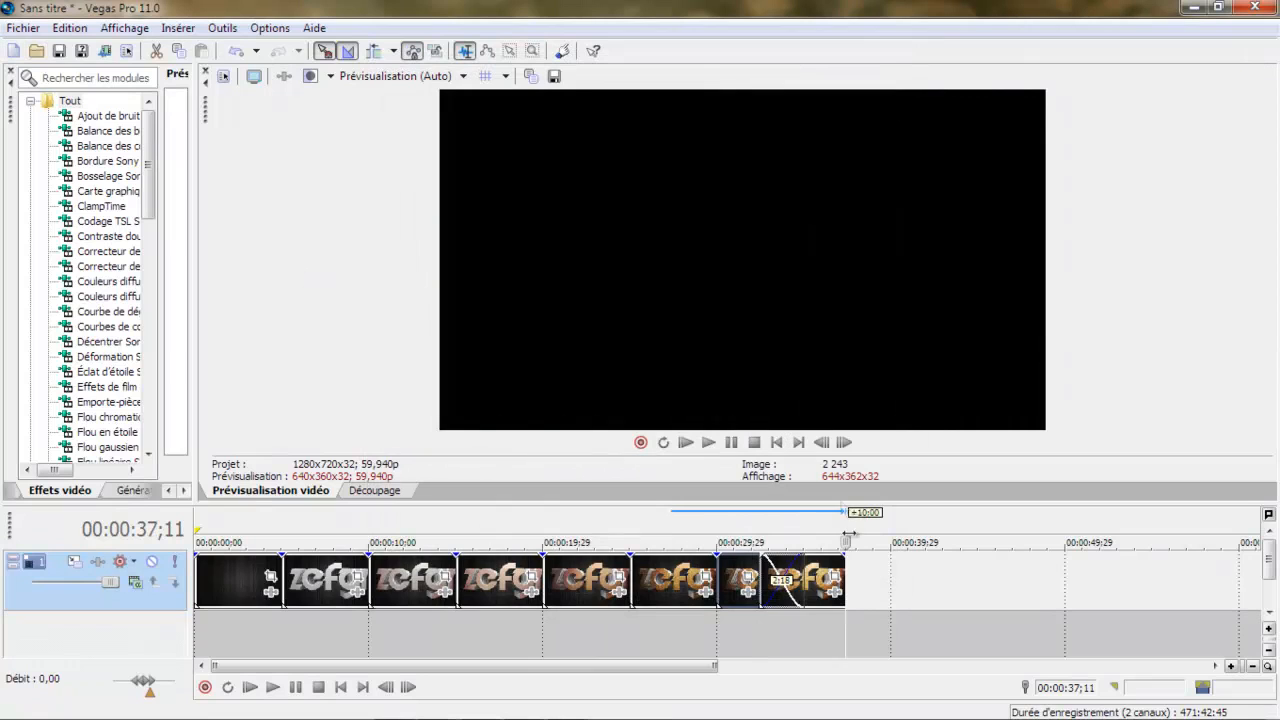
left_click_drag(805, 586, 855, 588)
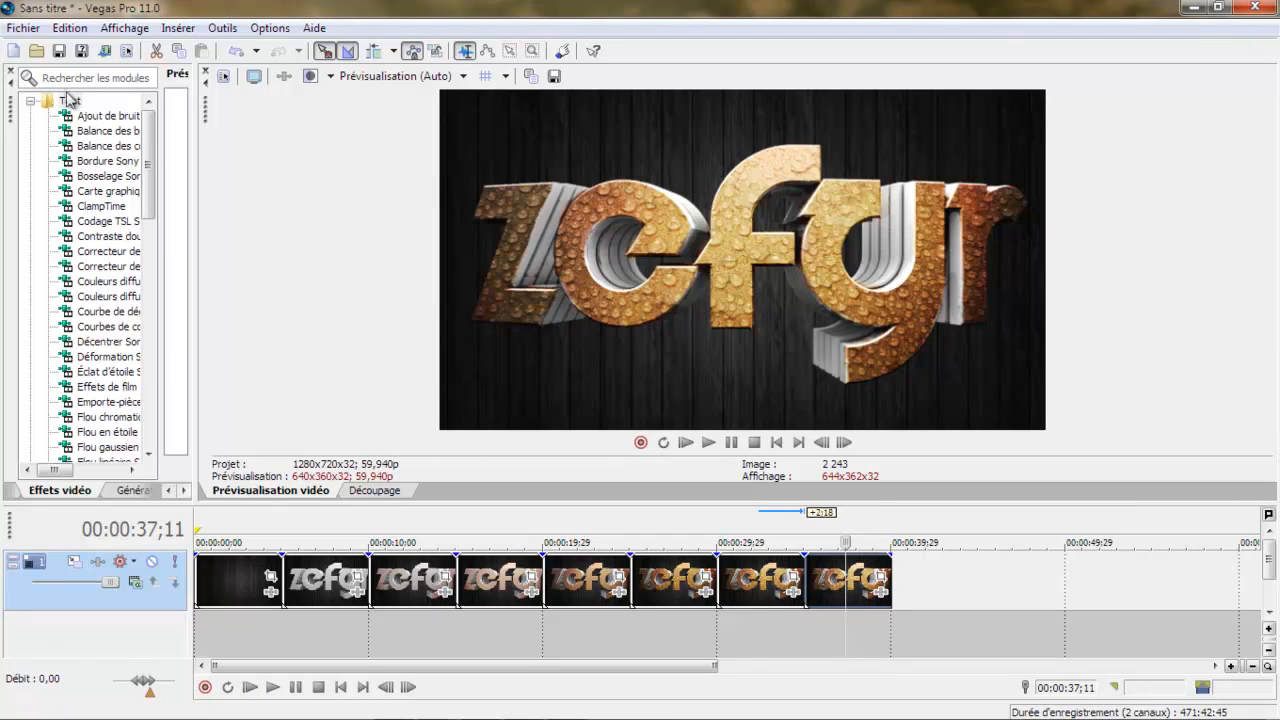
left_click(36, 50)
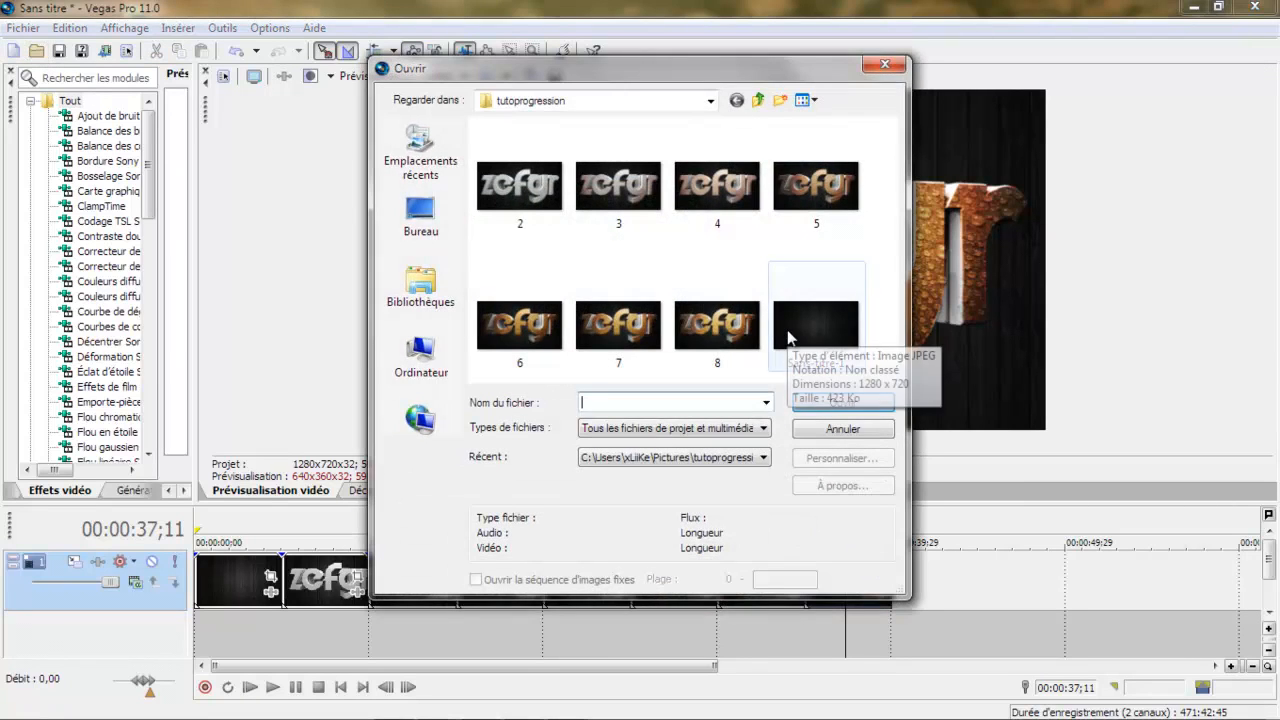
left_click(845, 432)
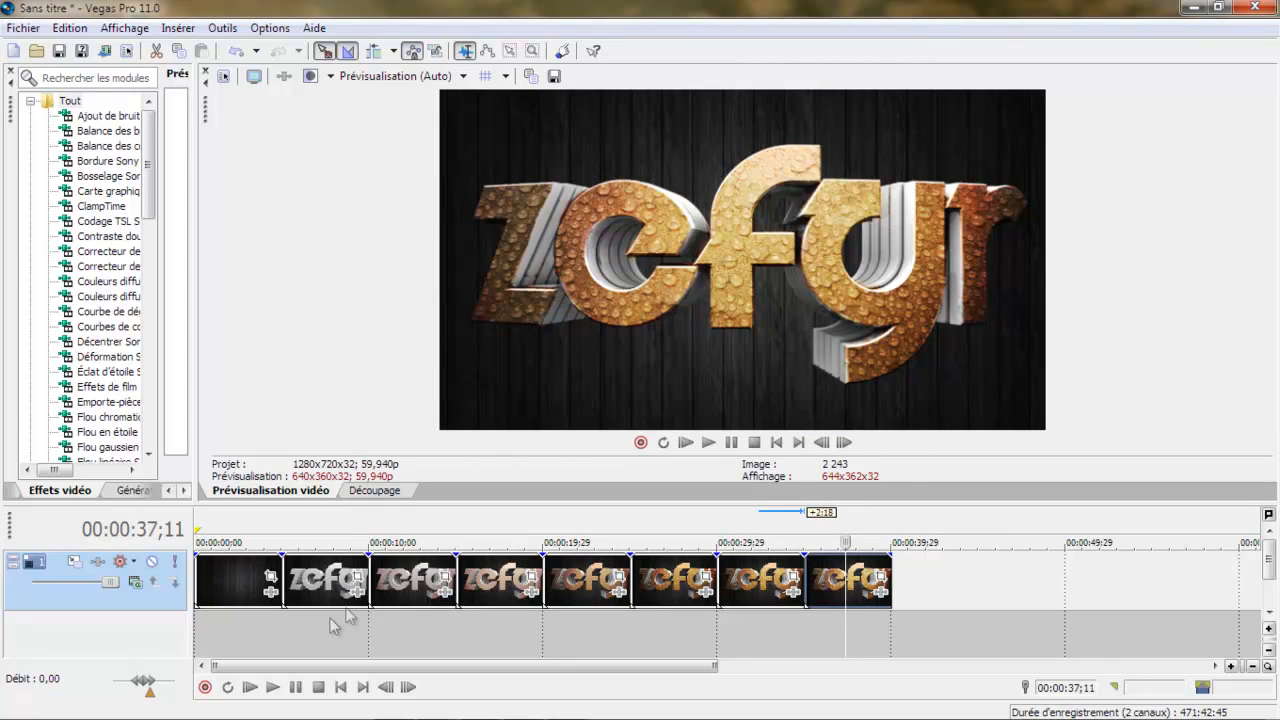
Step: Move the image 2 clip back over the end of the background clip to create a crossfade of about 1:21
left_click(320, 578)
left_click(229, 578)
left_click(328, 580)
left_click_drag(312, 590, 296, 590)
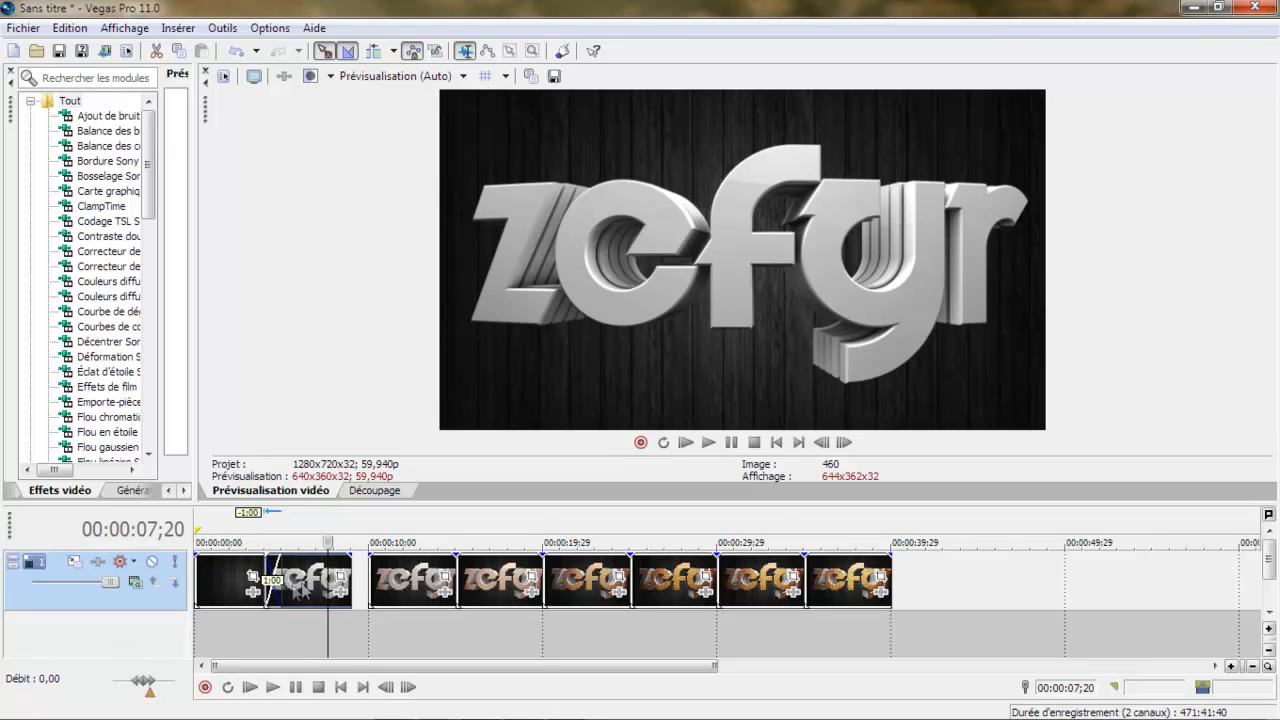
mouse_move(304, 591)
left_mouse_down()
mouse_move(287, 583)
mouse_move(300, 594)
left_mouse_up()
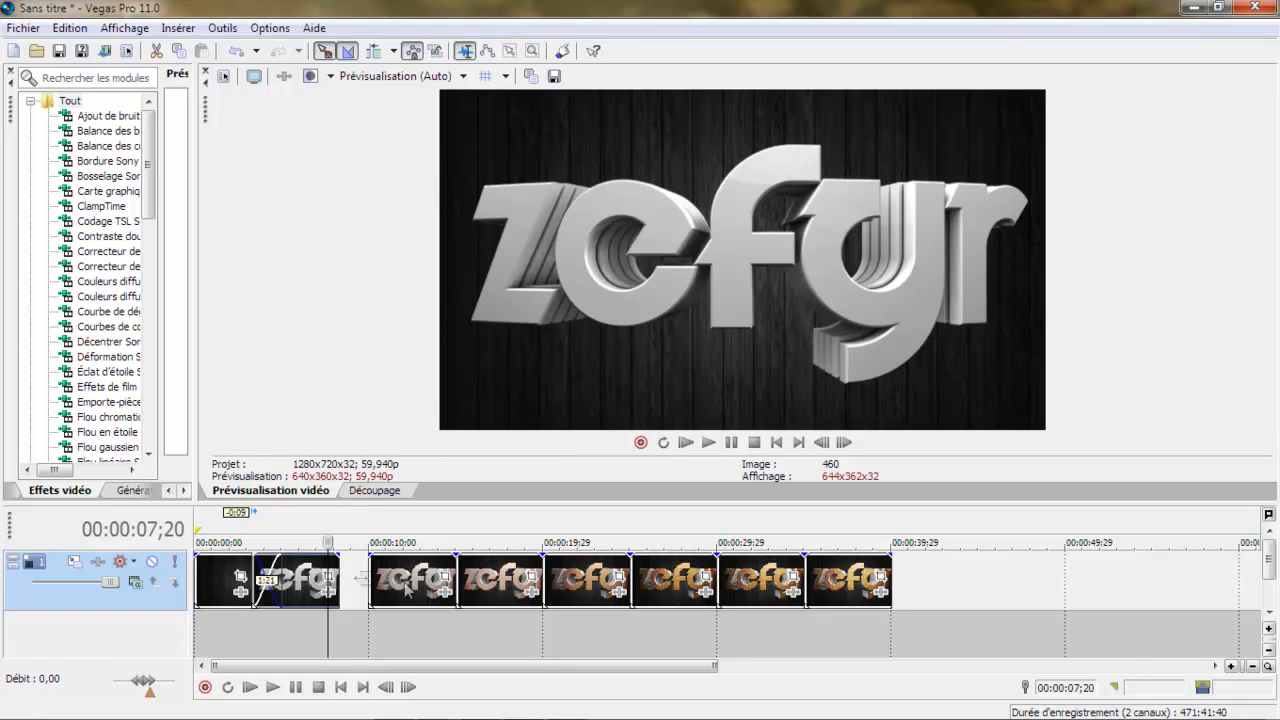
Step: Overlap image 3 onto image 2 with a crossfade of about 1:16, and image 4 onto image 3 with about 1:18
left_click_drag(405, 590, 355, 590)
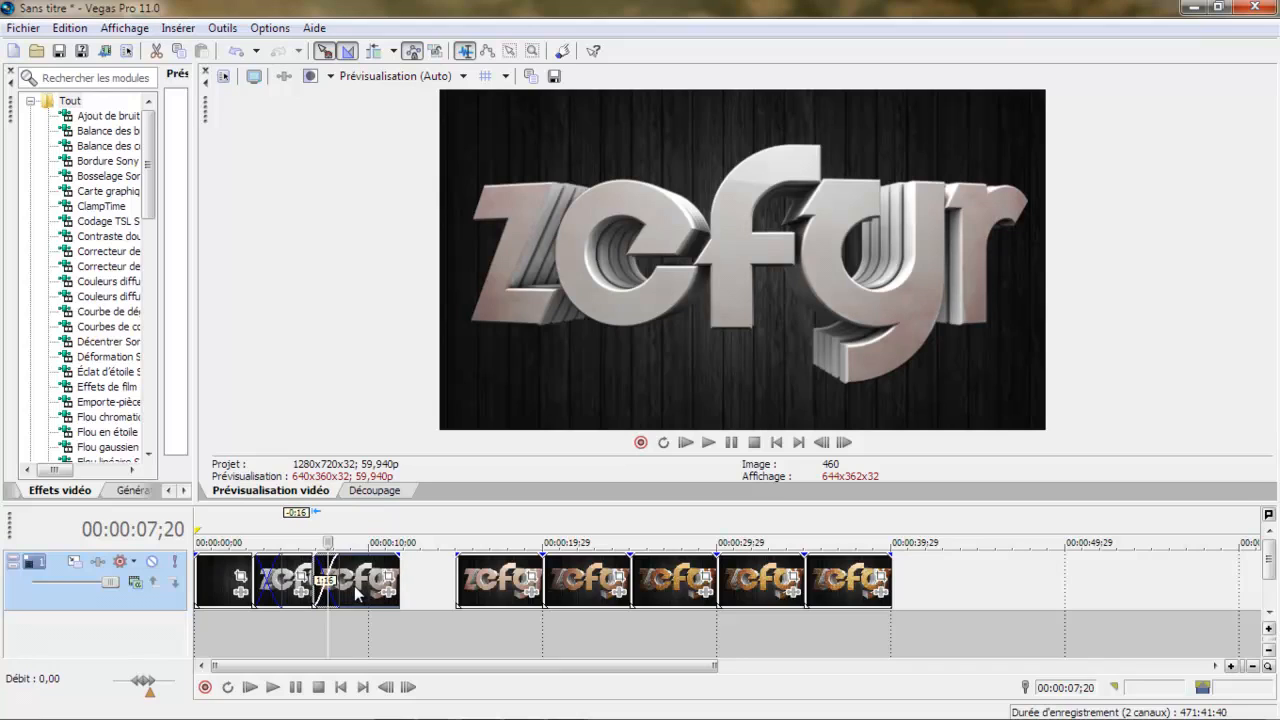
left_click_drag(483, 597, 411, 601)
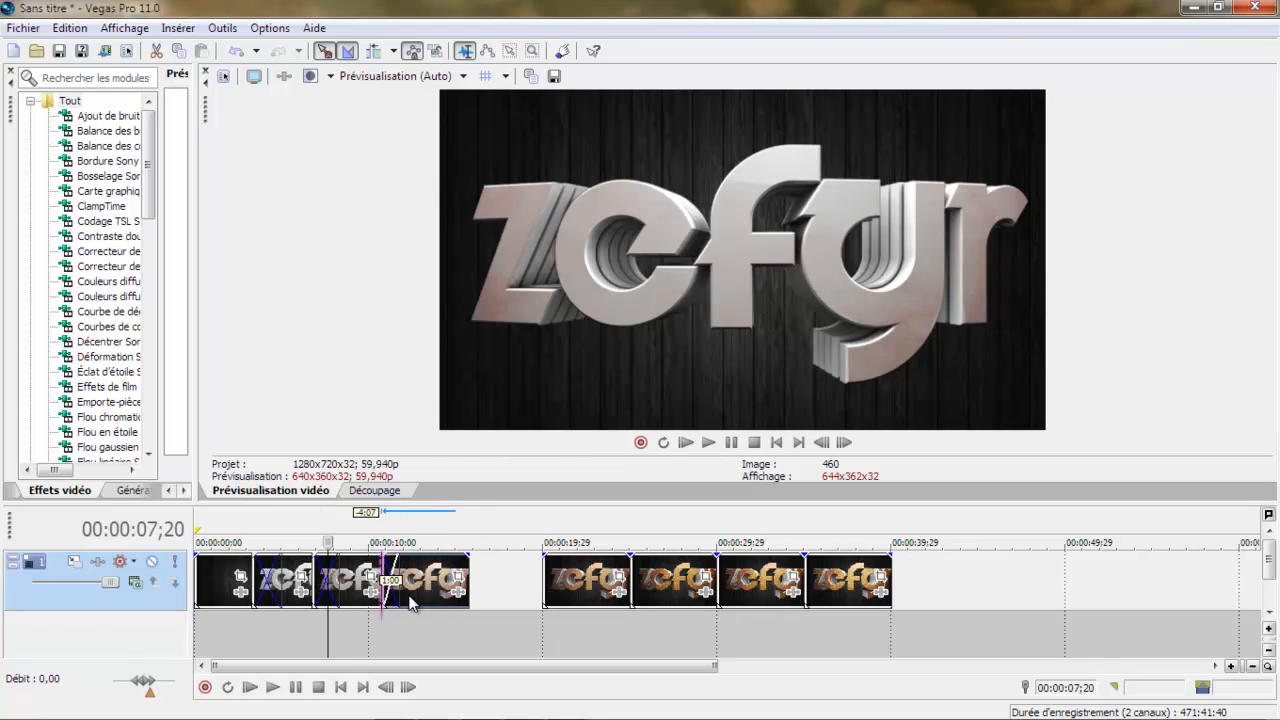
left_click_drag(423, 594, 414, 594)
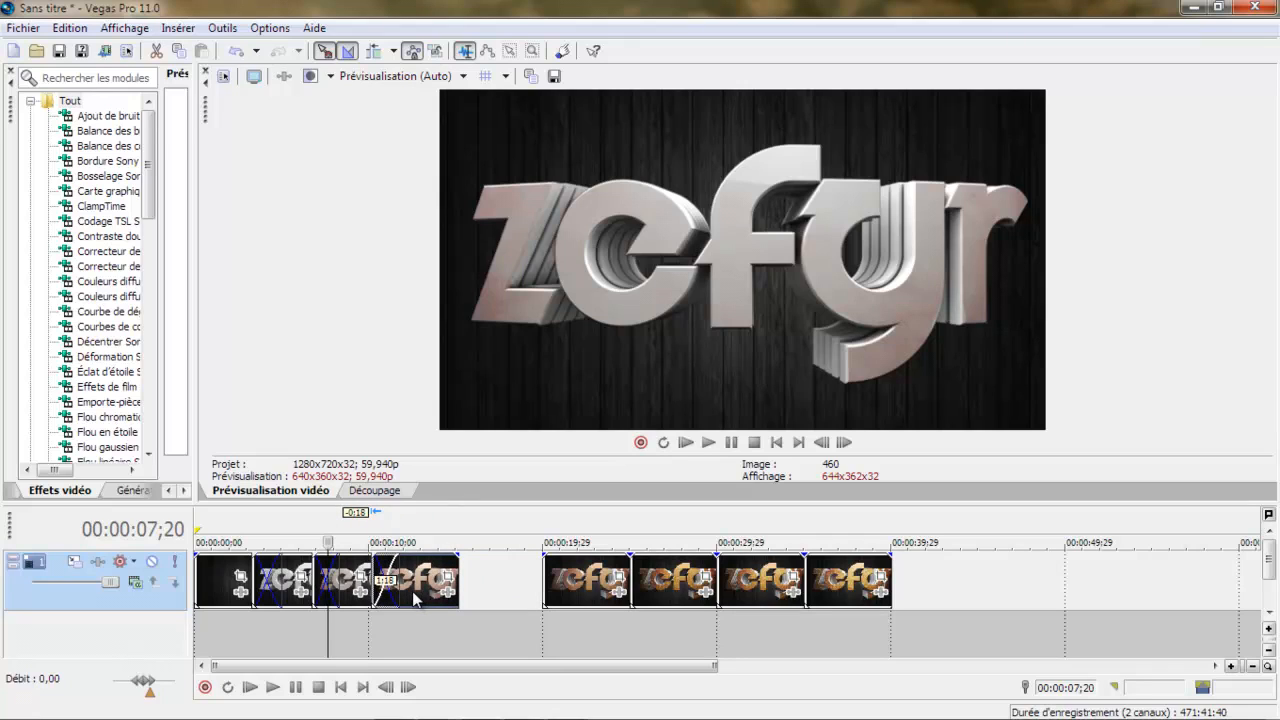
Step: Move images 5, 6, 7 and 8 back in order so each overlaps the end of the previous clip with a crossfade of about 1:16 to 1:22
left_click_drag(574, 596, 459, 590)
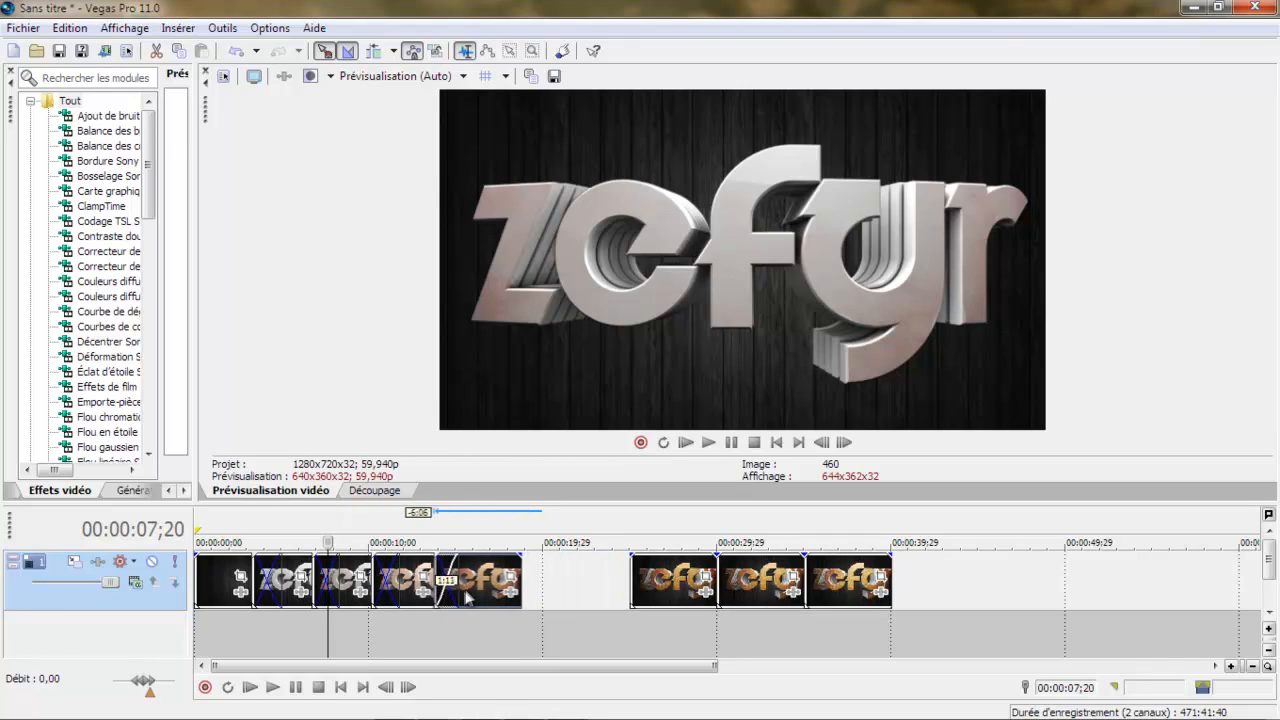
left_click_drag(663, 598, 522, 604)
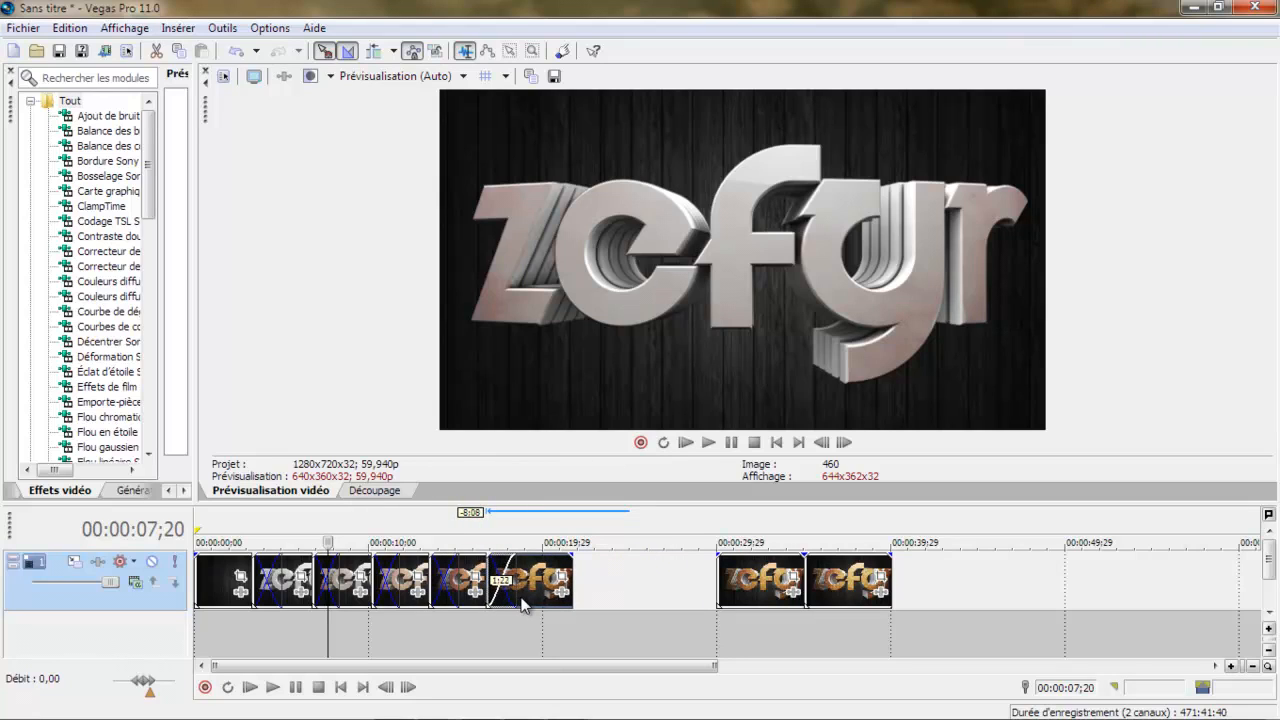
left_click_drag(745, 590, 593, 591)
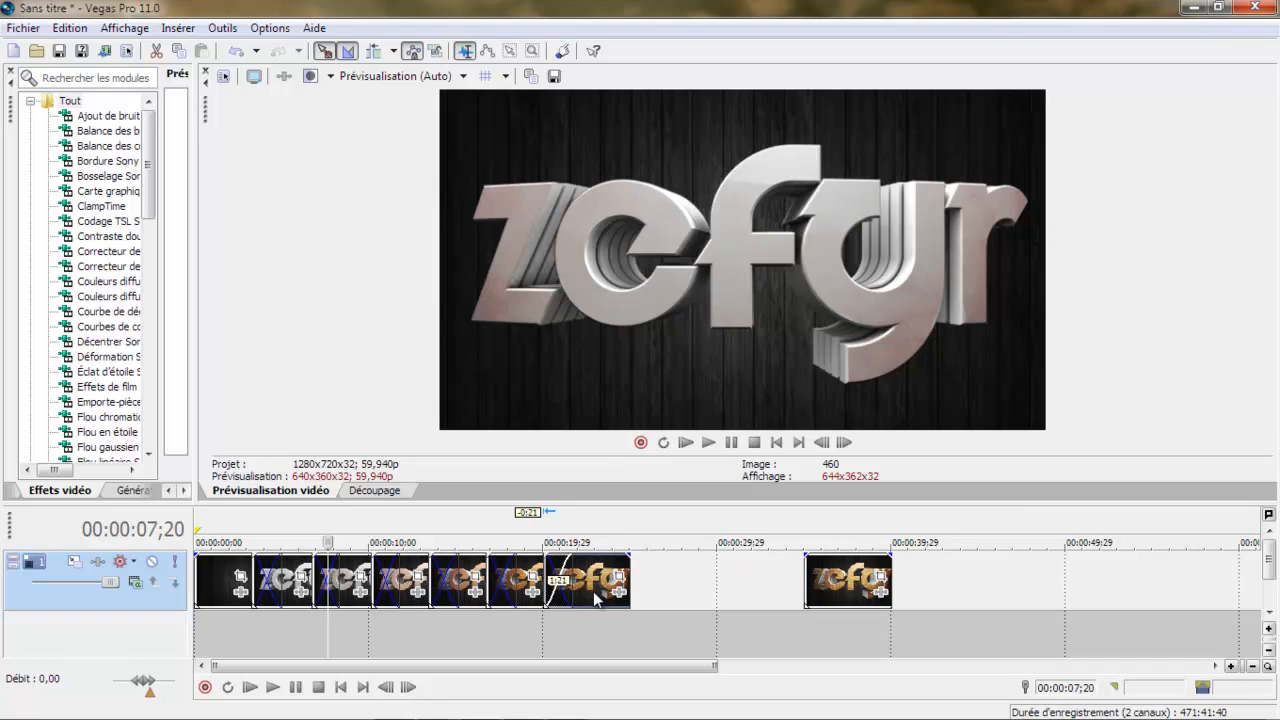
left_click(838, 585)
left_click_drag(851, 597, 651, 606)
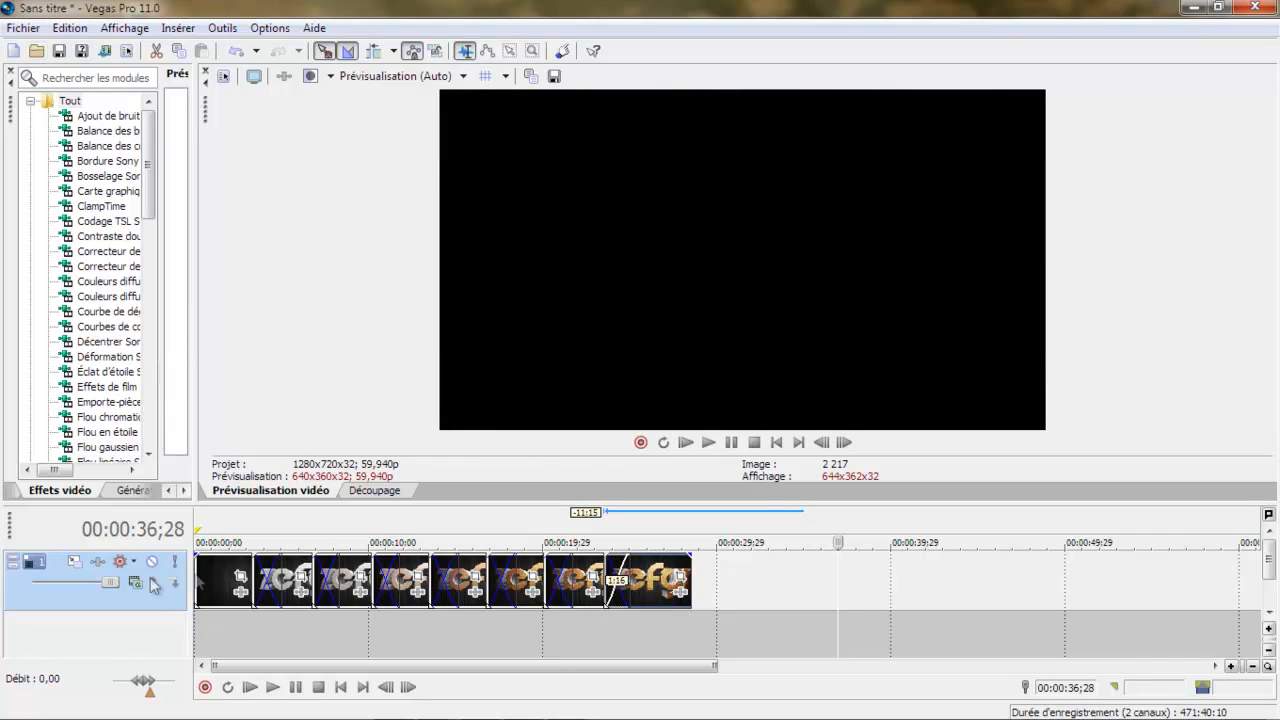
Step: Play back the sequence from the background clip to check the crossfades between the lettering images
left_click(209, 577)
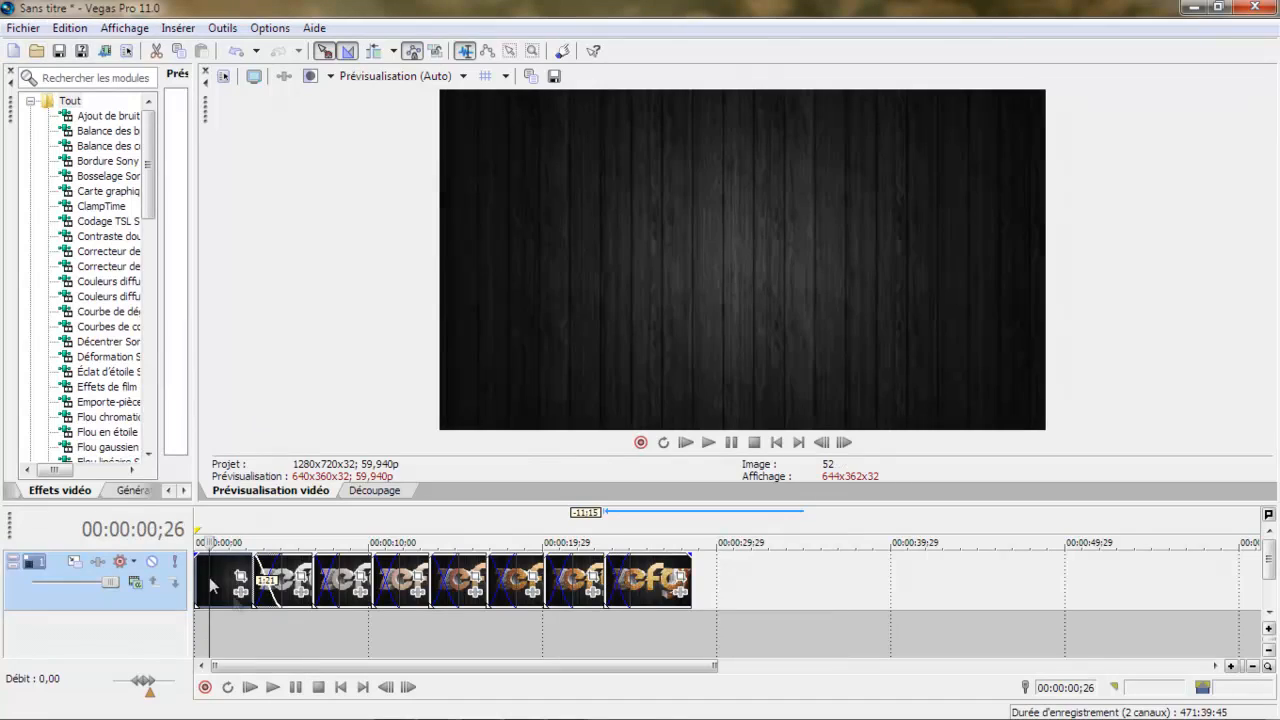
left_click(273, 687)
scroll(294, 640, "up", 2)
scroll(294, 634, "up", 1)
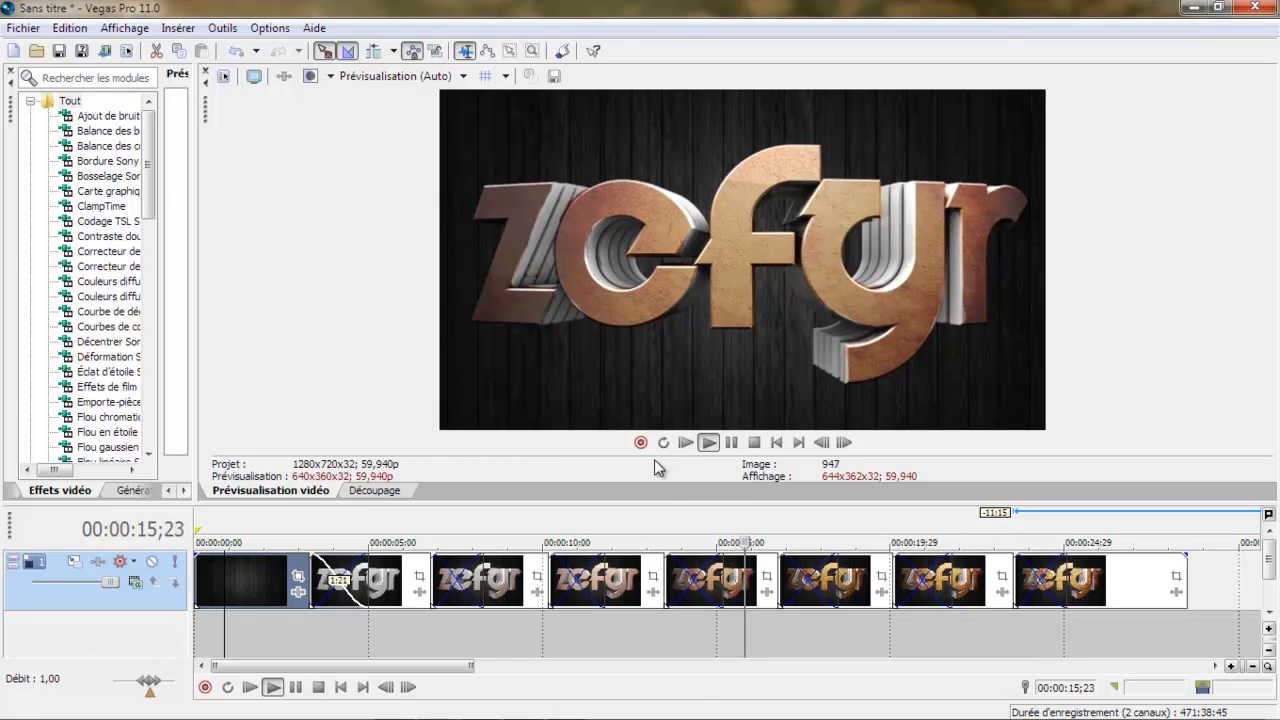
mouse_move(744, 717)
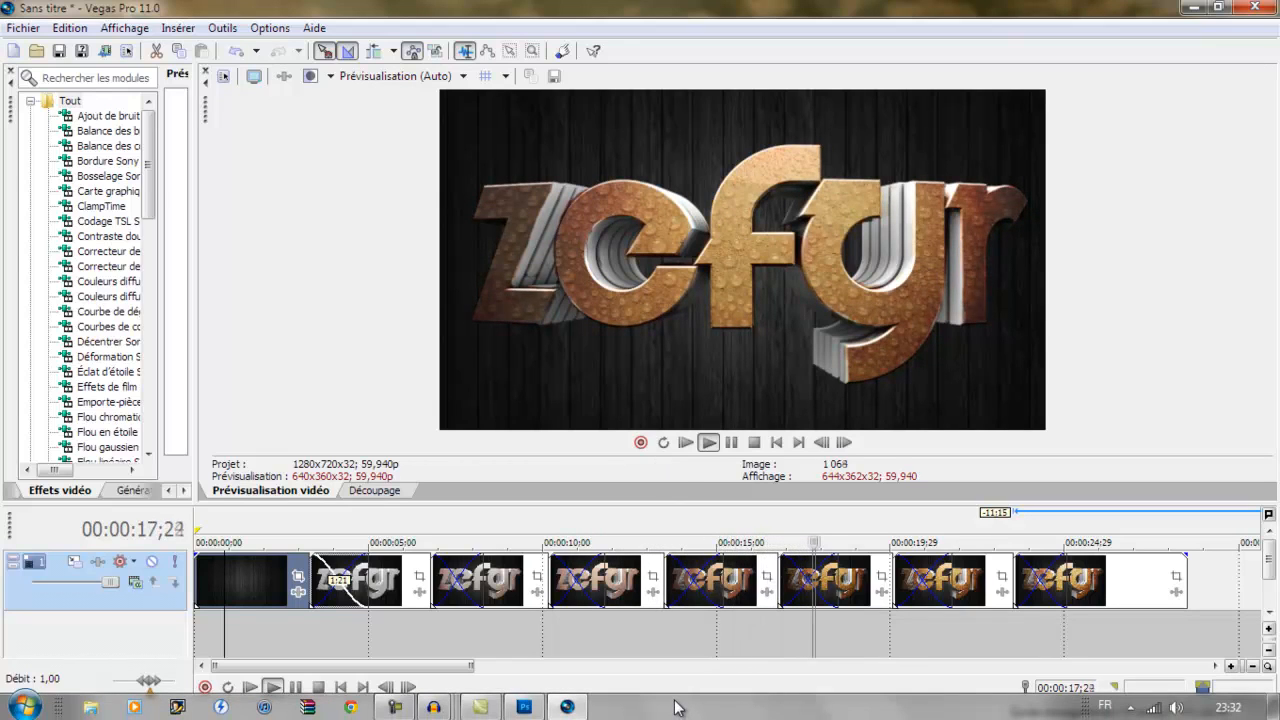